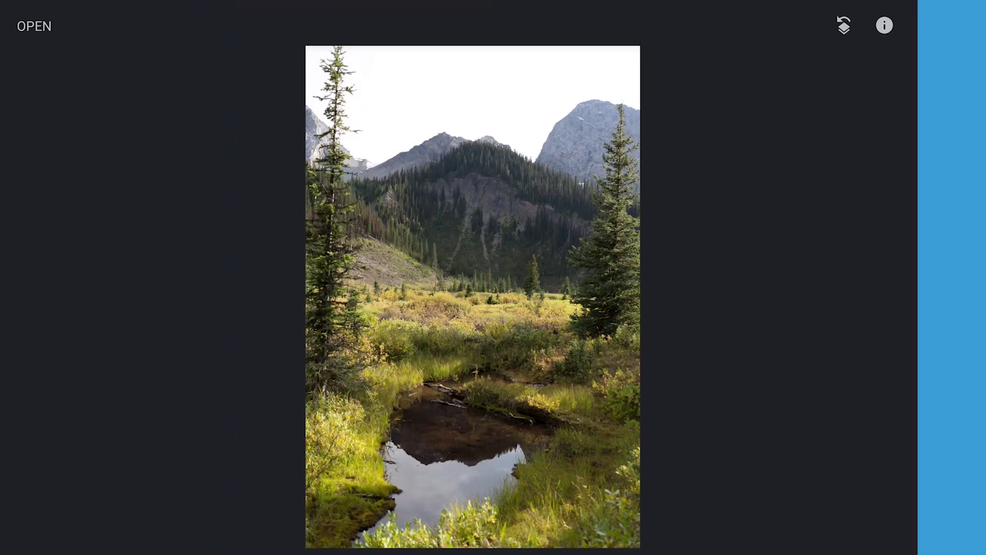
scroll(473, 296, up, 5)
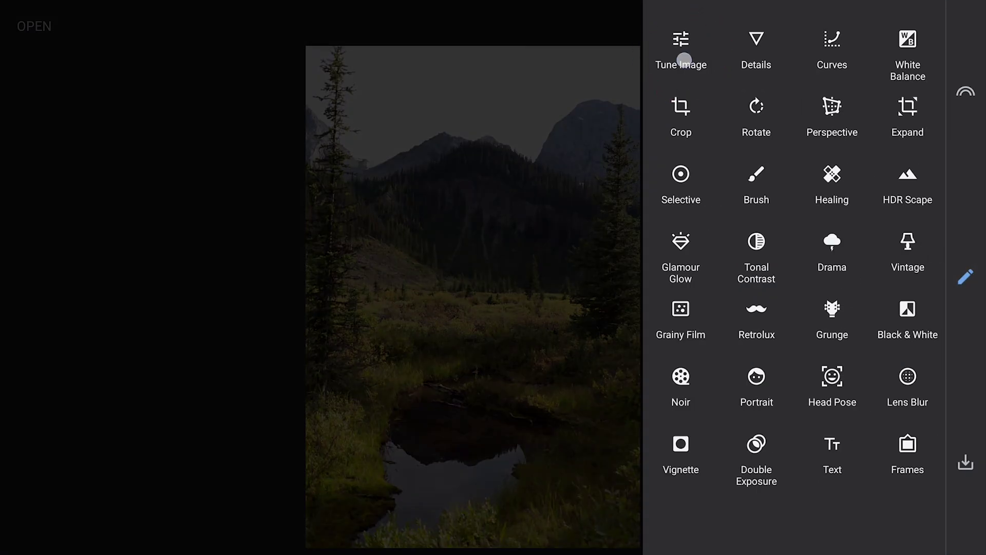
Set Tune Image highlights to -9, saturation to +5 and contrast to +3.
click(683, 60)
mouse_move(590, 325)
mouse_down()
mouse_move(589, 391)
mouse_move(586, 302)
mouse_up()
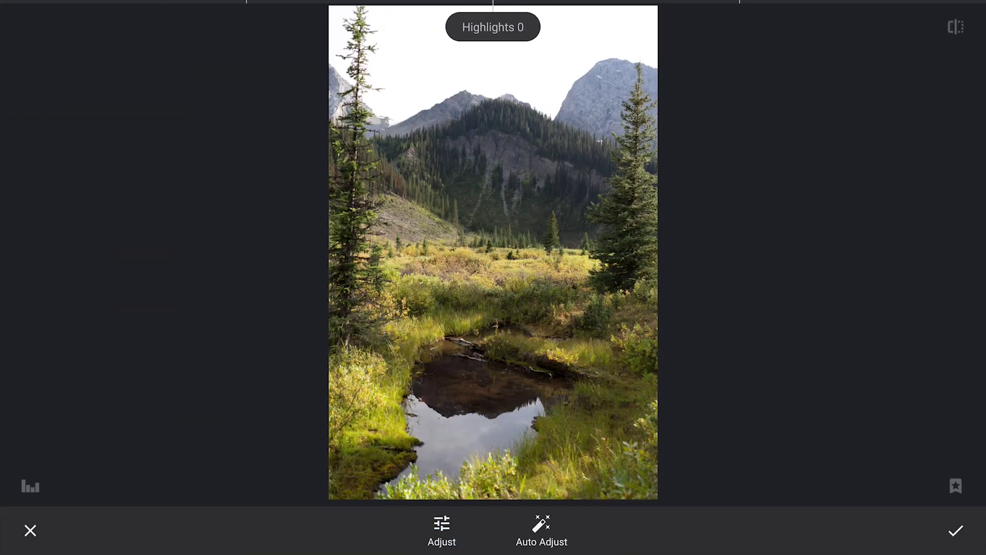
mouse_move(604, 386)
mouse_down()
mouse_move(578, 387)
mouse_move(573, 409)
mouse_move(569, 398)
mouse_move(653, 394)
mouse_move(622, 398)
mouse_move(587, 483)
mouse_up()
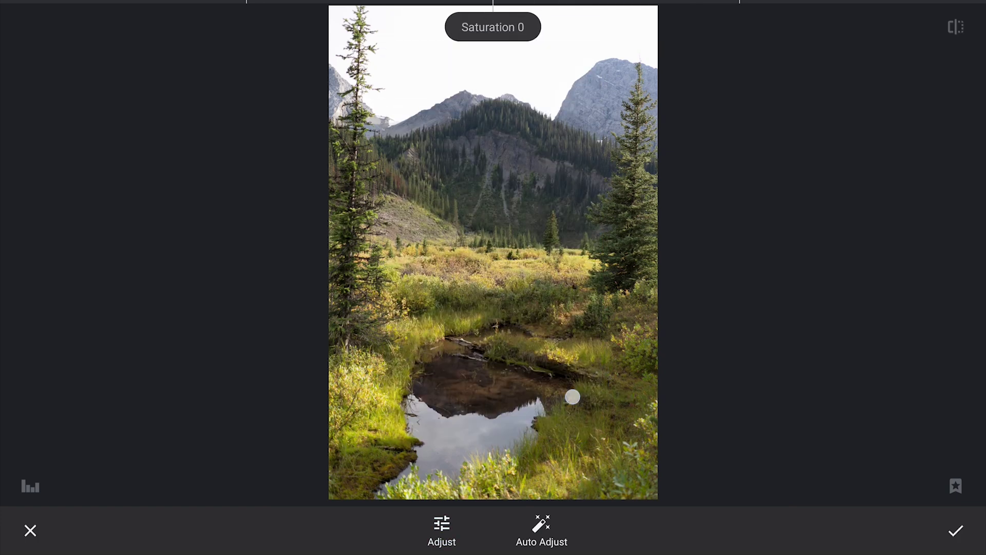
drag(573, 396, 593, 397)
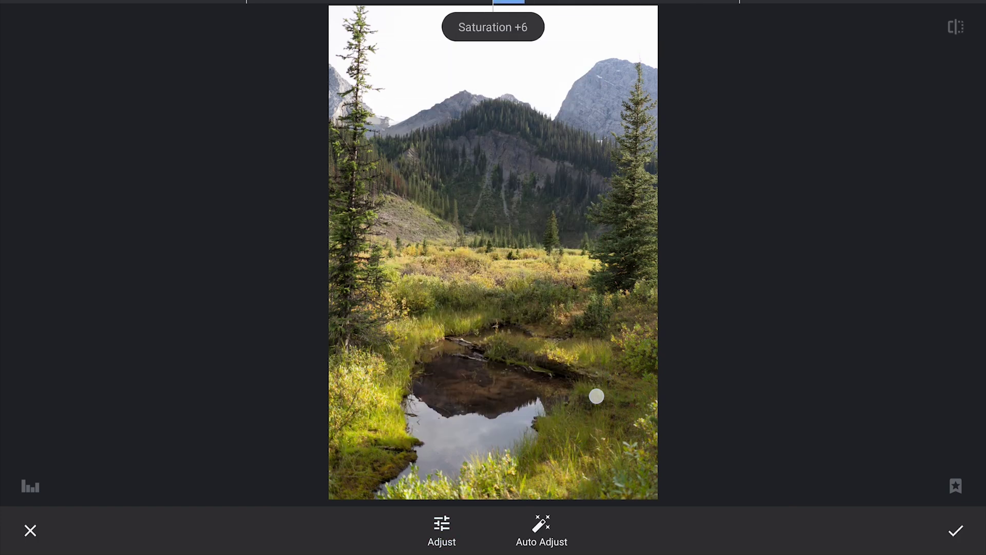
mouse_move(596, 396)
mouse_down()
mouse_move(606, 404)
mouse_move(592, 395)
mouse_up()
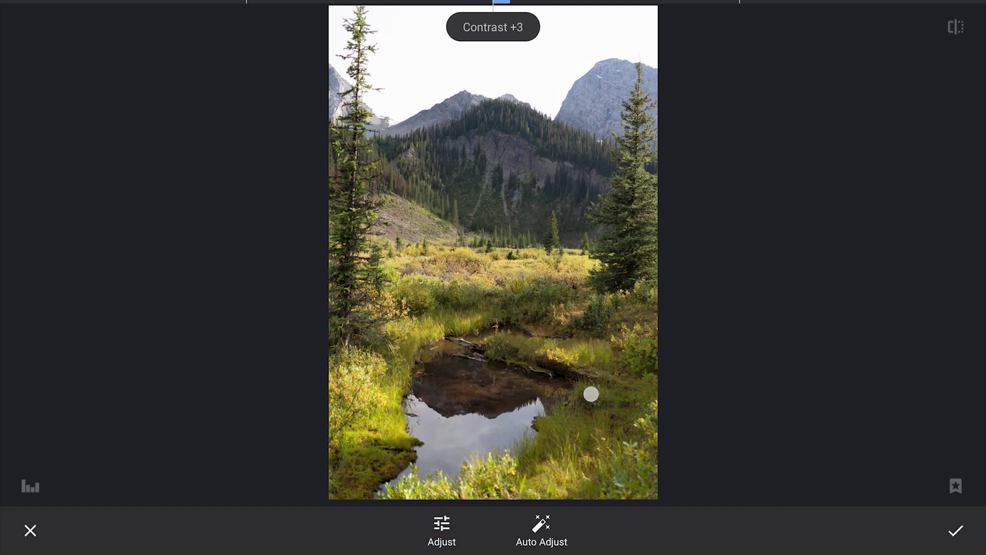
click(953, 27)
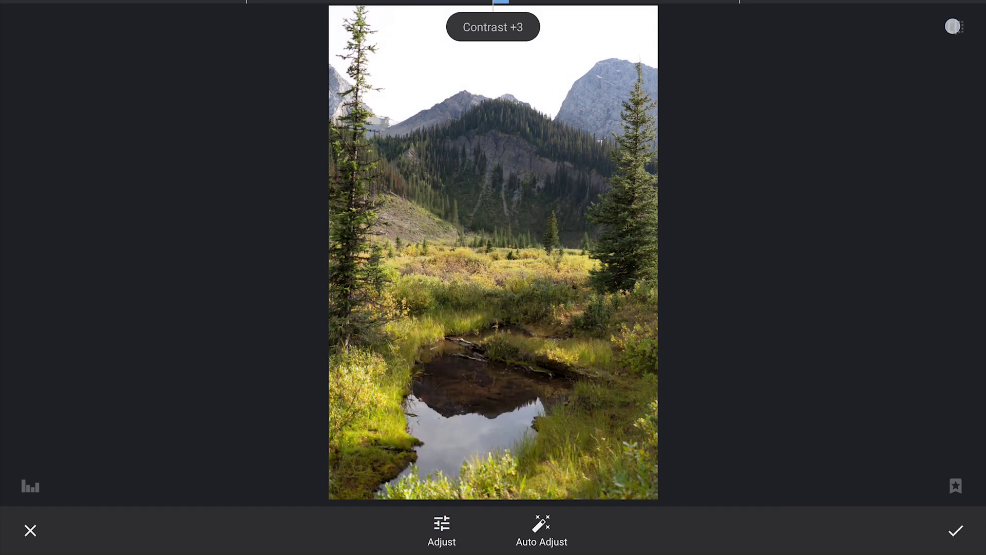
click(955, 530)
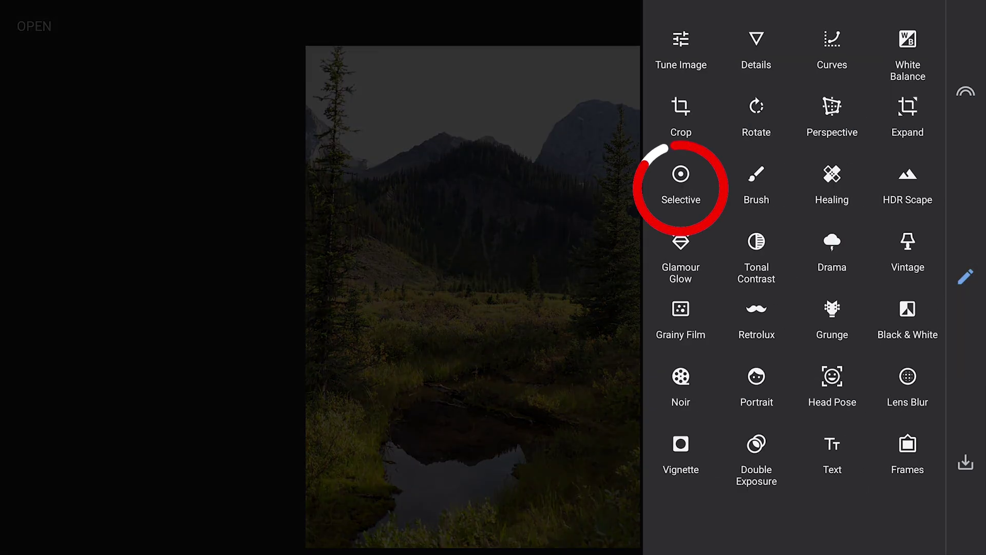
Add an enlarged Selective point on the sky with brightness +100.
click(680, 181)
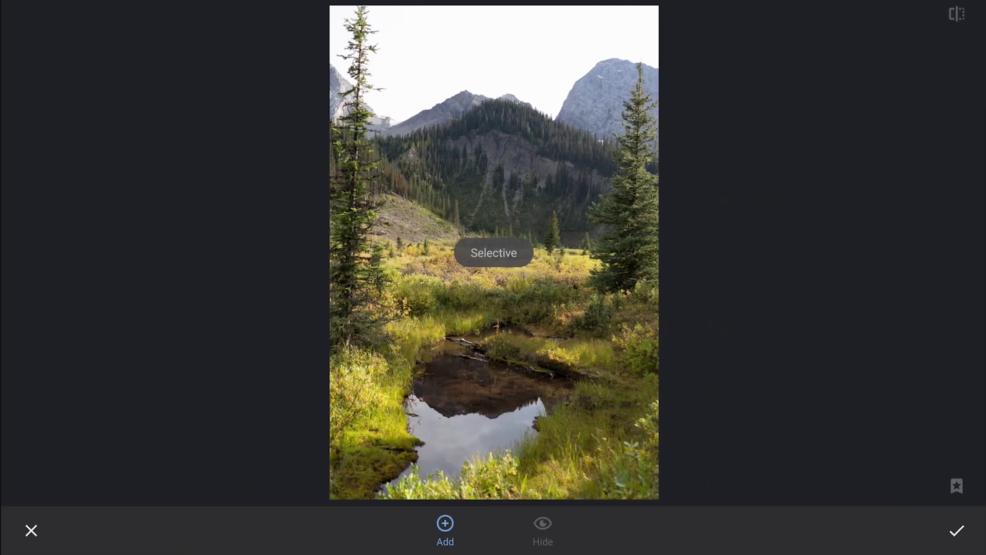
mouse_move(533, 149)
mouse_down()
mouse_move(515, 67)
mouse_move(500, 57)
mouse_up()
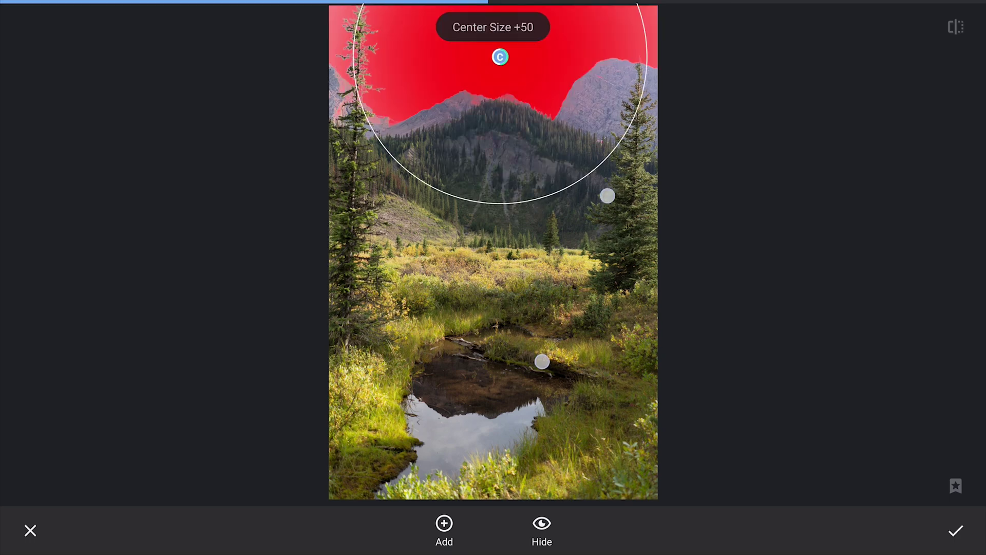
drag(542, 361, 480, 396)
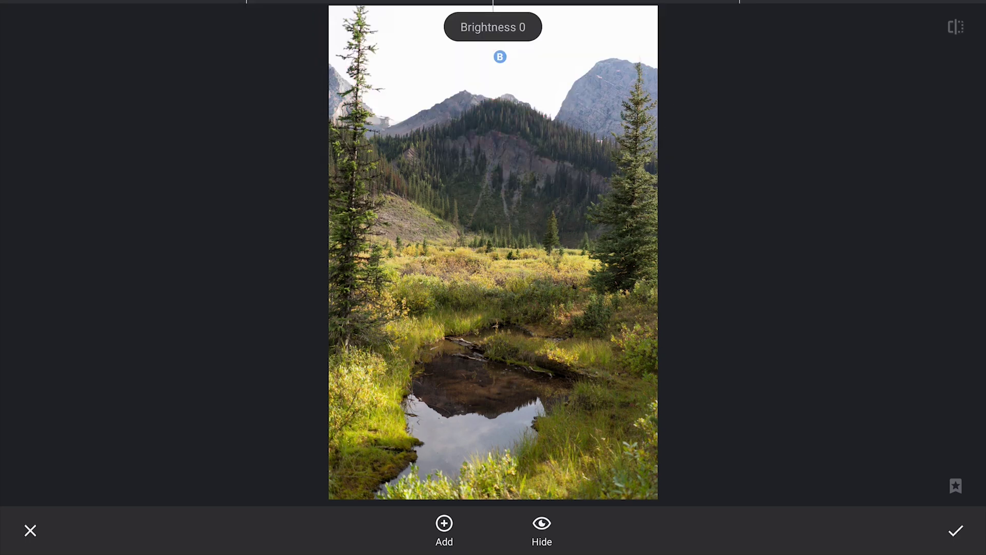
drag(518, 320, 896, 325)
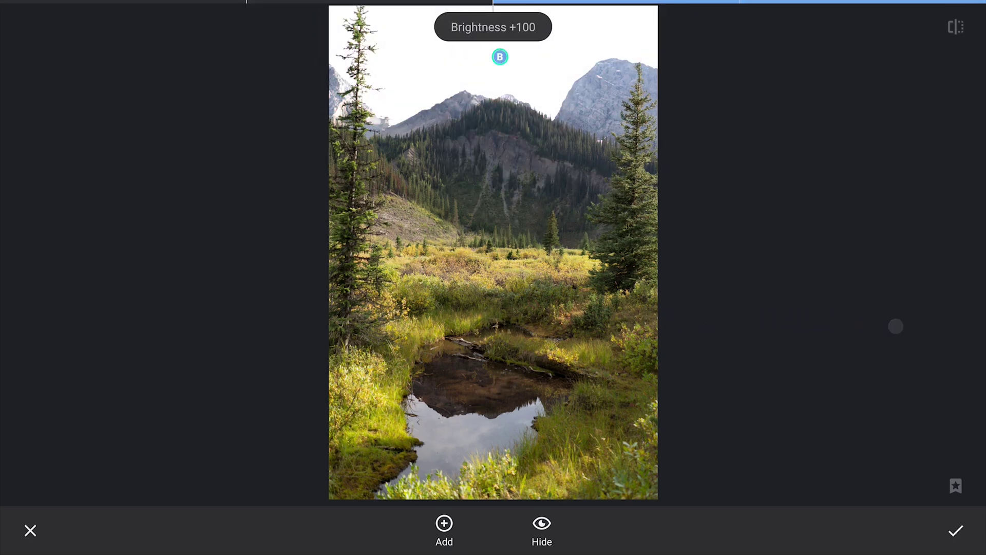
Copy the sky point and paste it onto the pond's reflection.
click(501, 59)
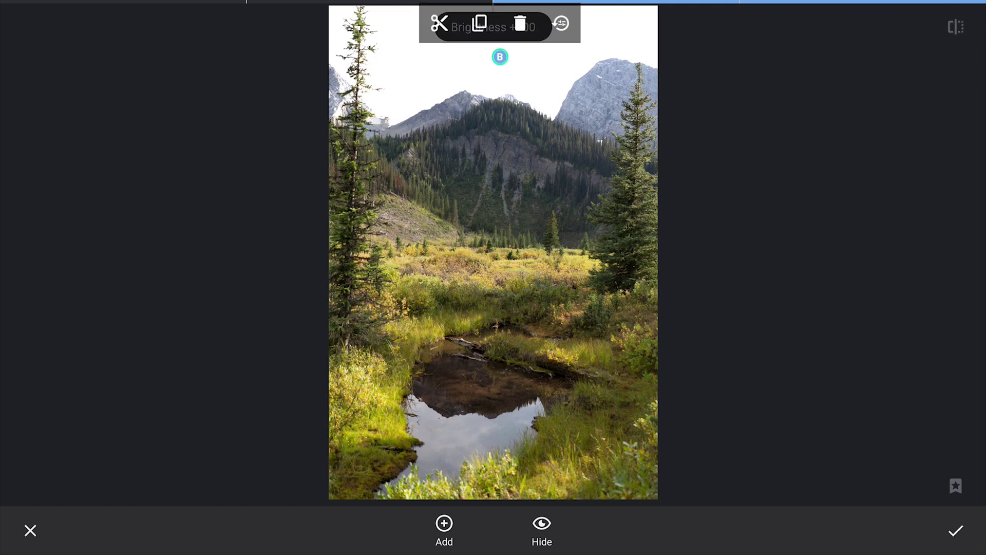
click(433, 418)
click(434, 384)
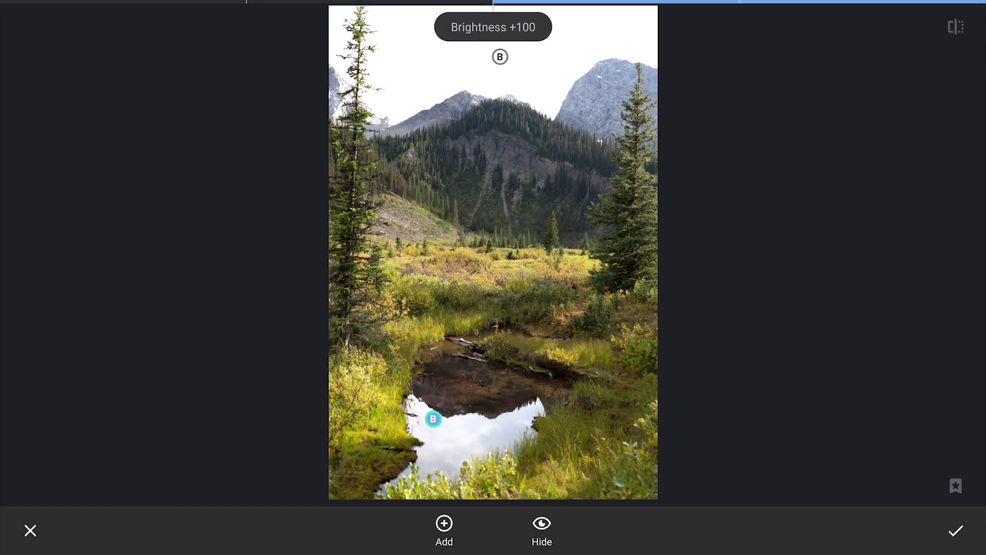
drag(434, 418, 461, 434)
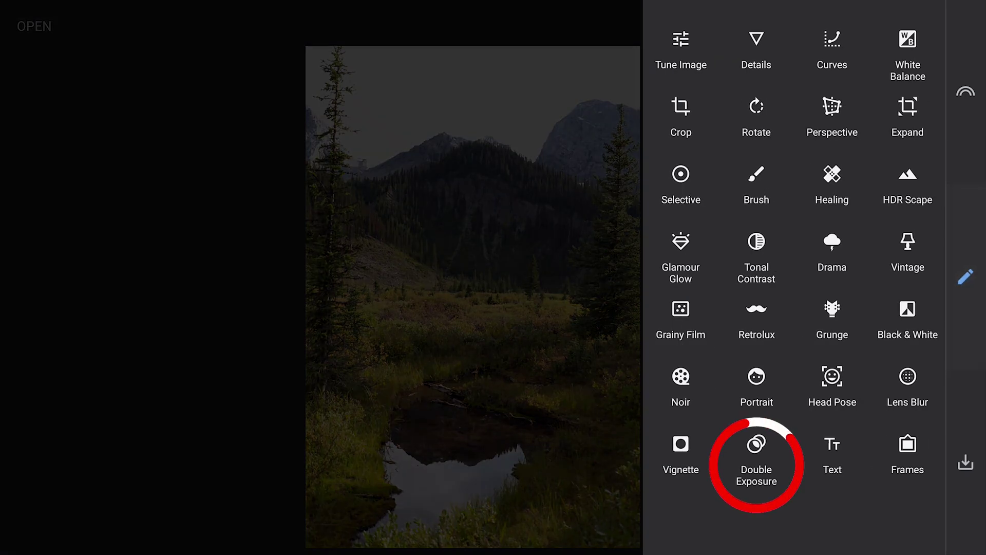
Blend the pink-purple cloud image over the meadow photo using the Darken style.
click(756, 455)
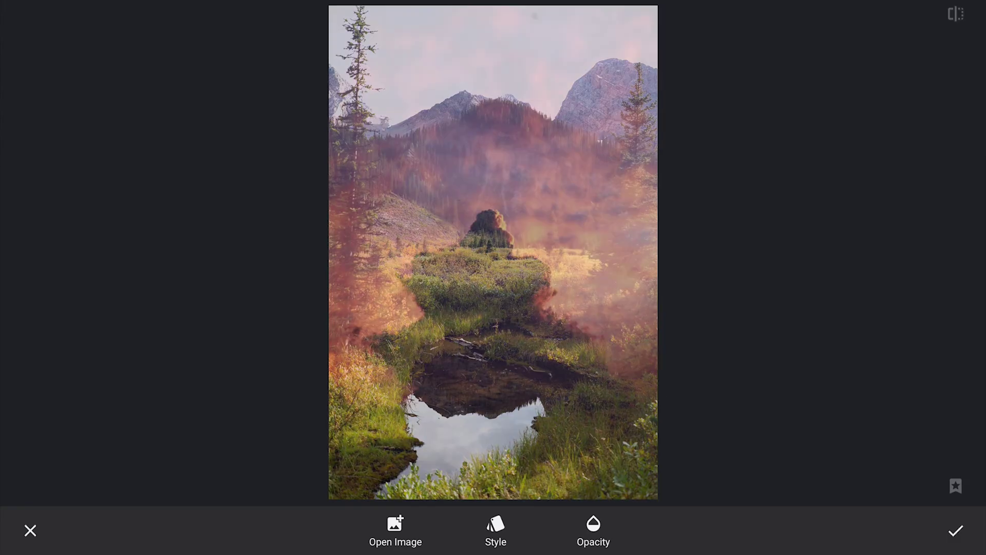
click(496, 531)
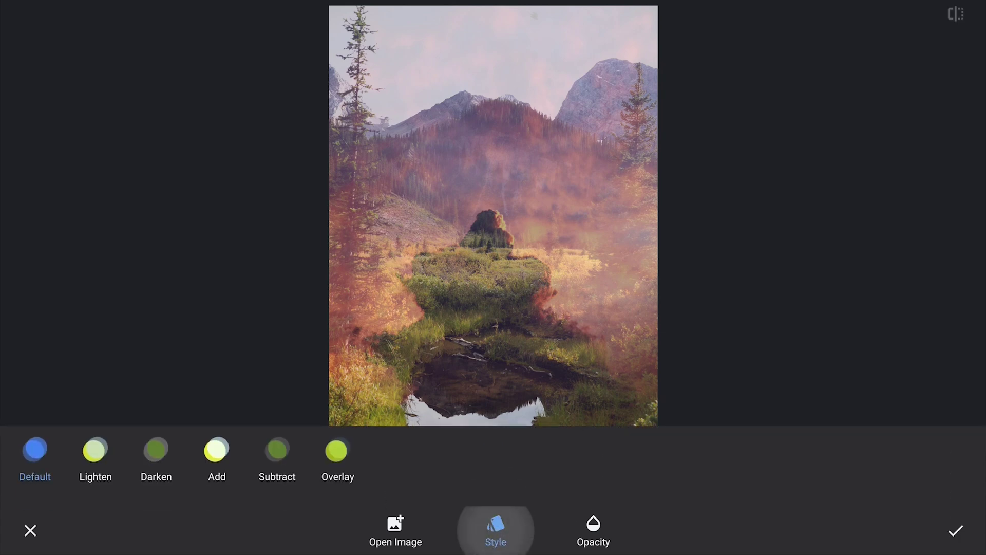
click(96, 450)
click(157, 449)
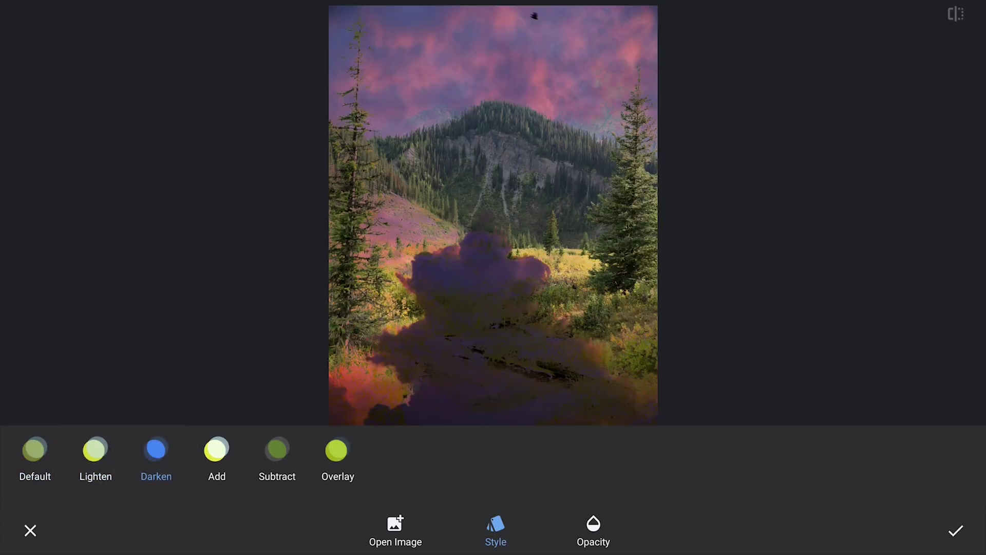
click(956, 13)
click(956, 14)
Apply the cloud blend and open its Double Exposure brush with an inverted mask.
click(956, 530)
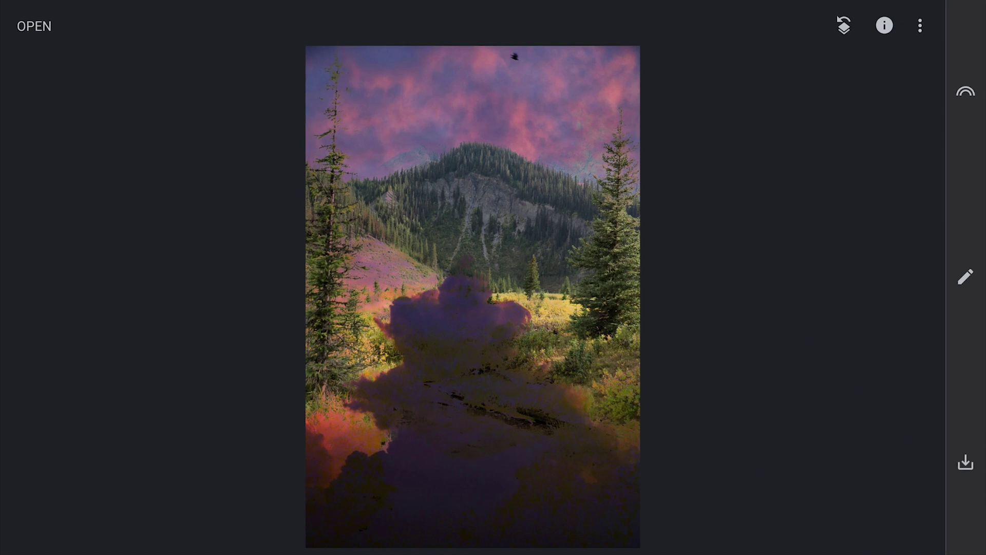
click(842, 29)
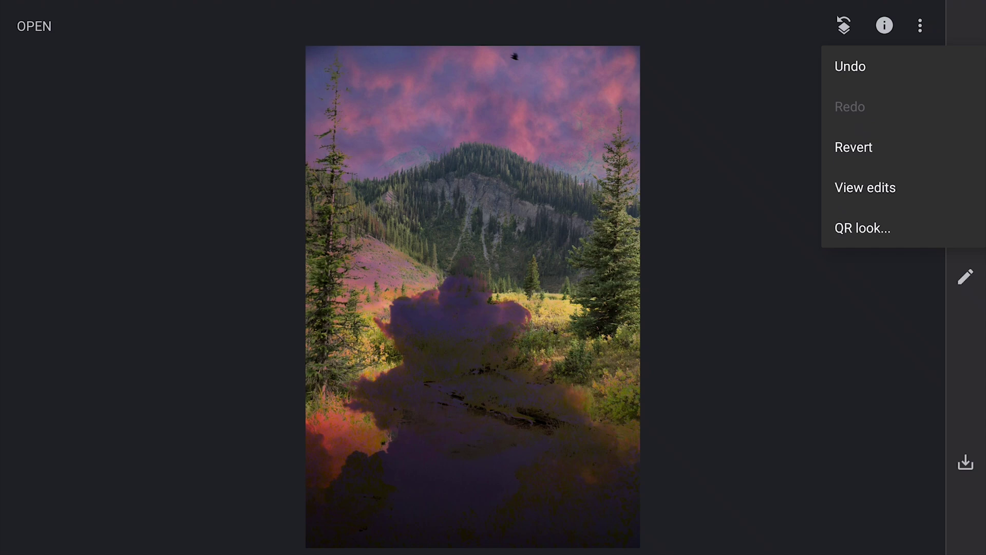
click(870, 187)
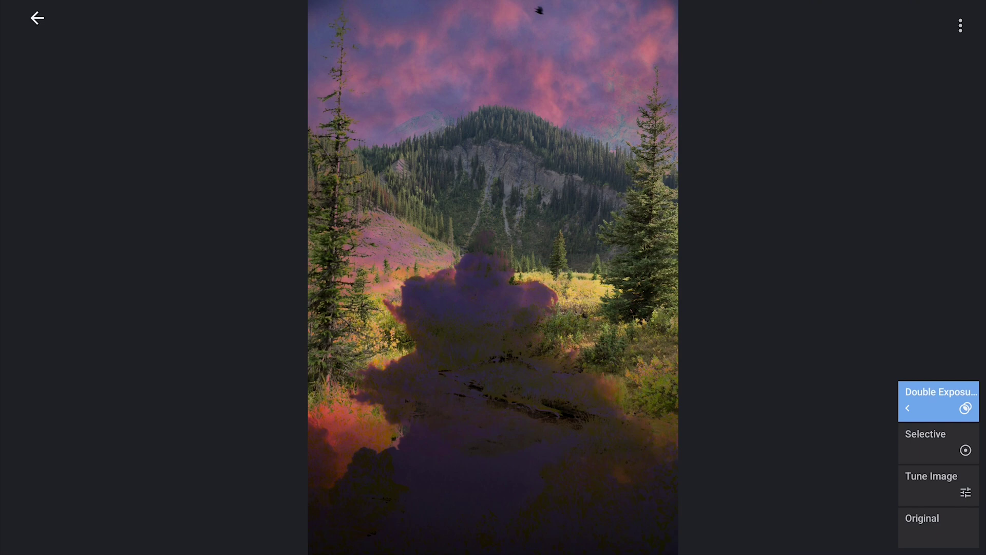
click(933, 399)
click(839, 403)
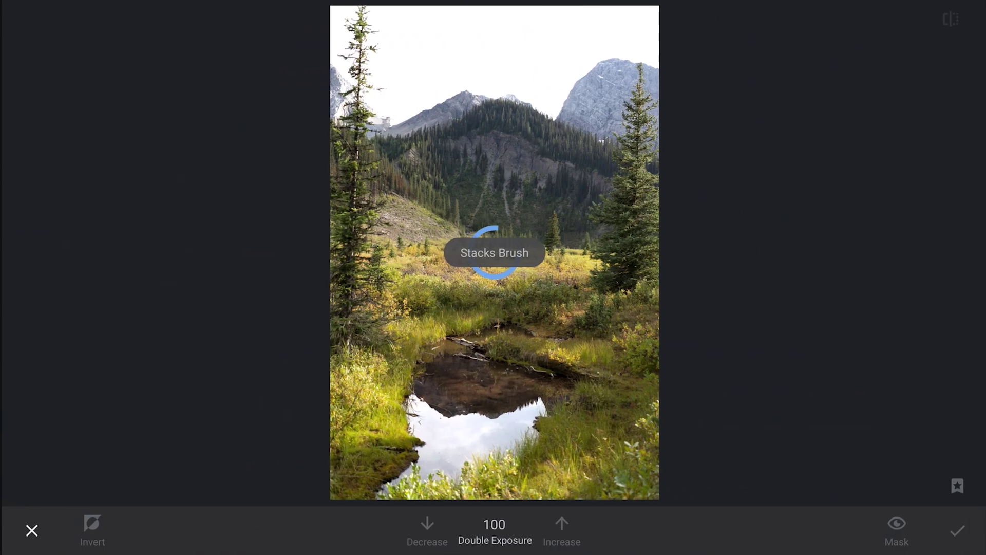
click(90, 530)
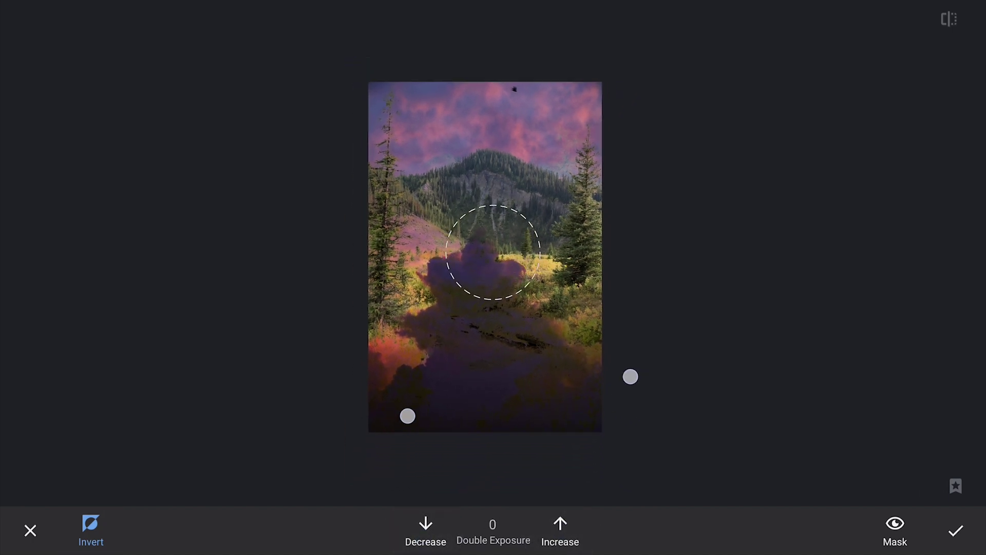
scroll(494, 276, down, 2)
Erase the cloud overlay from the pond and the sky on both sides of the peak.
mouse_move(544, 406)
mouse_down()
mouse_move(570, 350)
mouse_move(542, 304)
mouse_move(553, 295)
mouse_move(527, 288)
mouse_up()
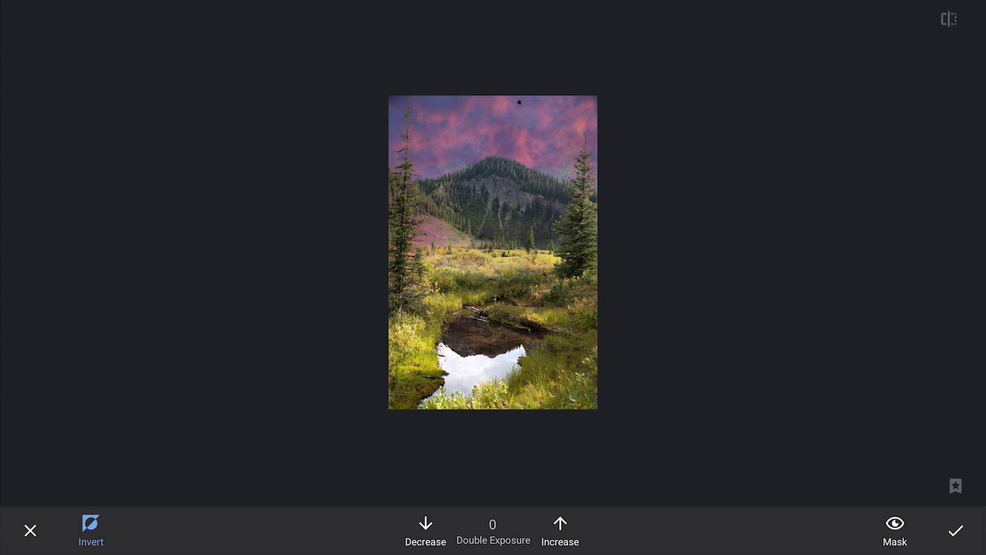
drag(552, 222, 544, 158)
drag(566, 207, 533, 157)
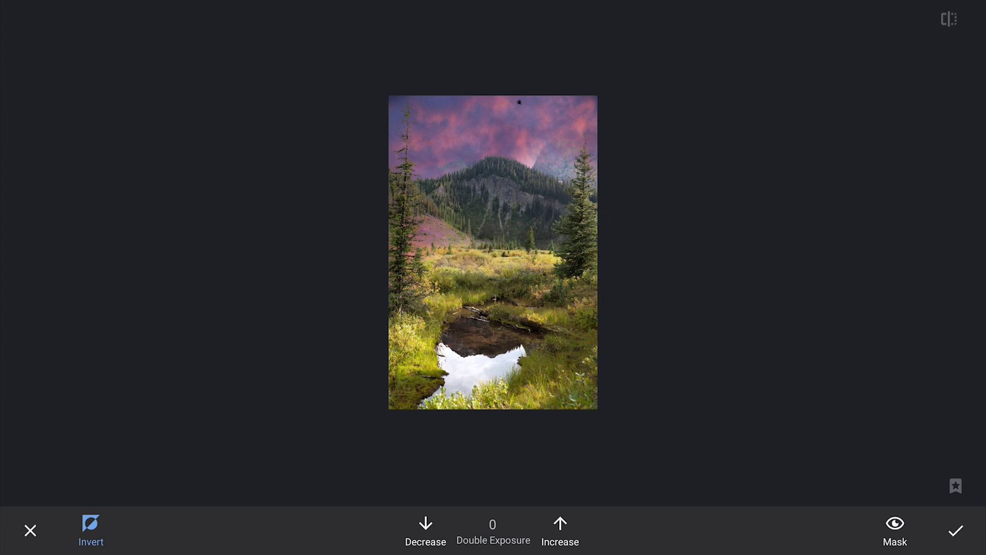
drag(497, 214, 432, 158)
drag(400, 229, 390, 226)
scroll(391, 227, up, 5)
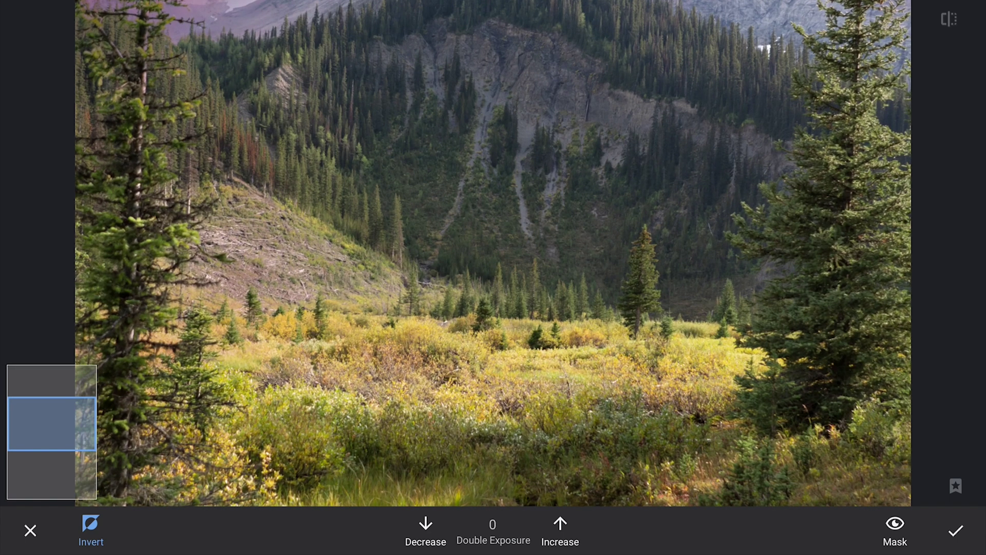
scroll(496, 221, down, 4)
Paint the sky back over the peaks at full strength, then half strength over mountain and trees.
click(561, 530)
click(560, 531)
mouse_move(548, 135)
mouse_down()
mouse_move(469, 99)
mouse_move(432, 142)
mouse_move(409, 147)
mouse_move(419, 149)
mouse_up()
drag(563, 149, 493, 132)
click(426, 527)
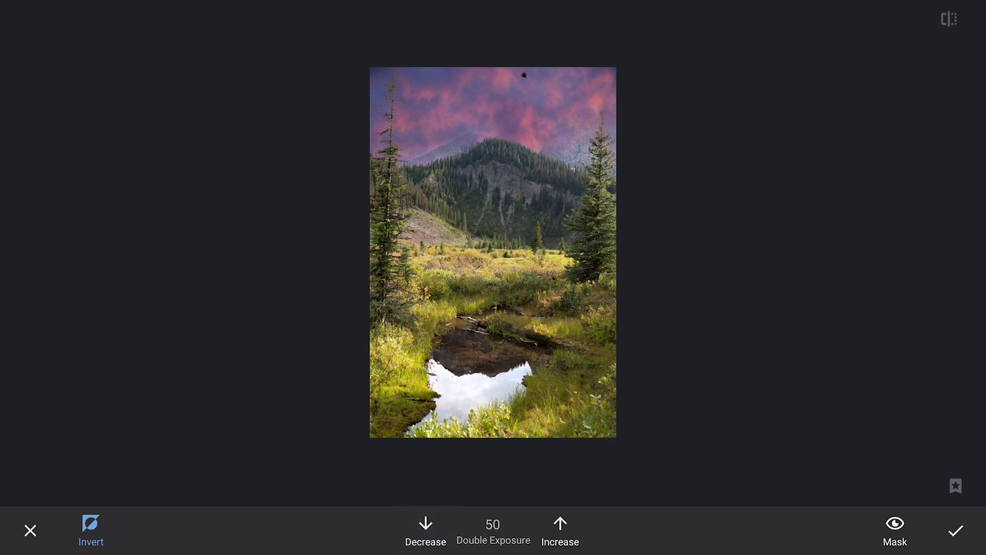
drag(514, 197, 554, 211)
click(895, 530)
drag(456, 256, 392, 236)
click(949, 19)
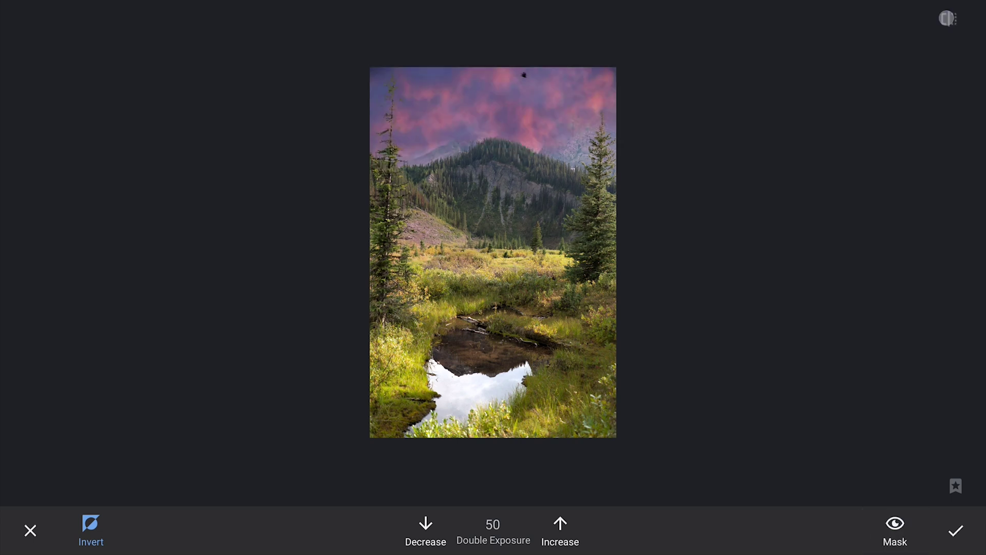
click(560, 530)
scroll(493, 254, up, 1)
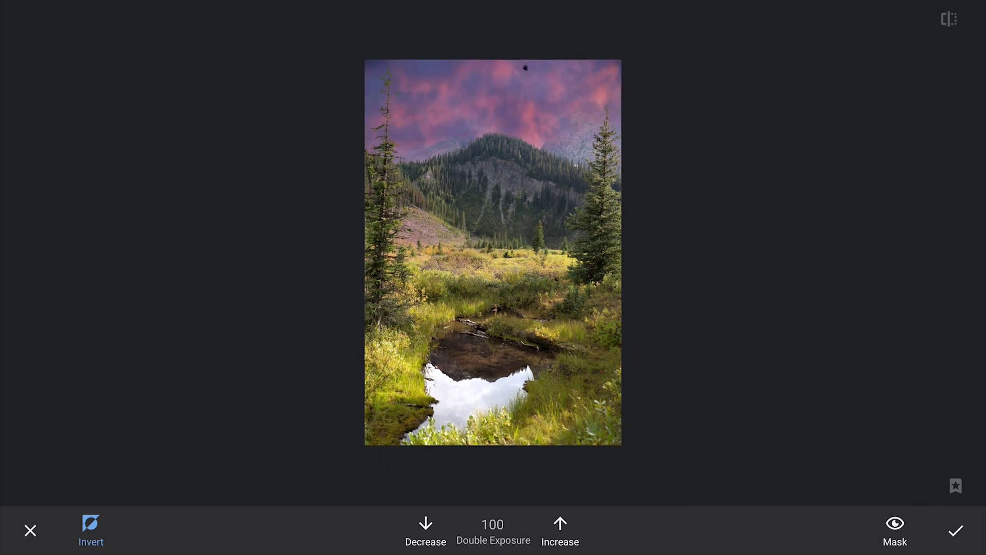
Adjust the overlay brush strength between 0, 50 and 75, then apply the masked overlay.
click(426, 530)
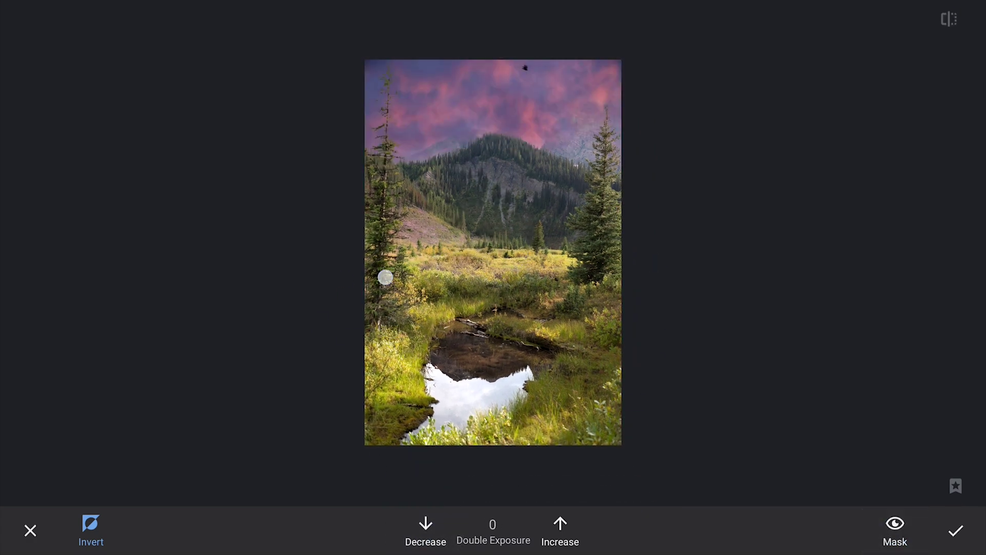
click(895, 531)
click(560, 531)
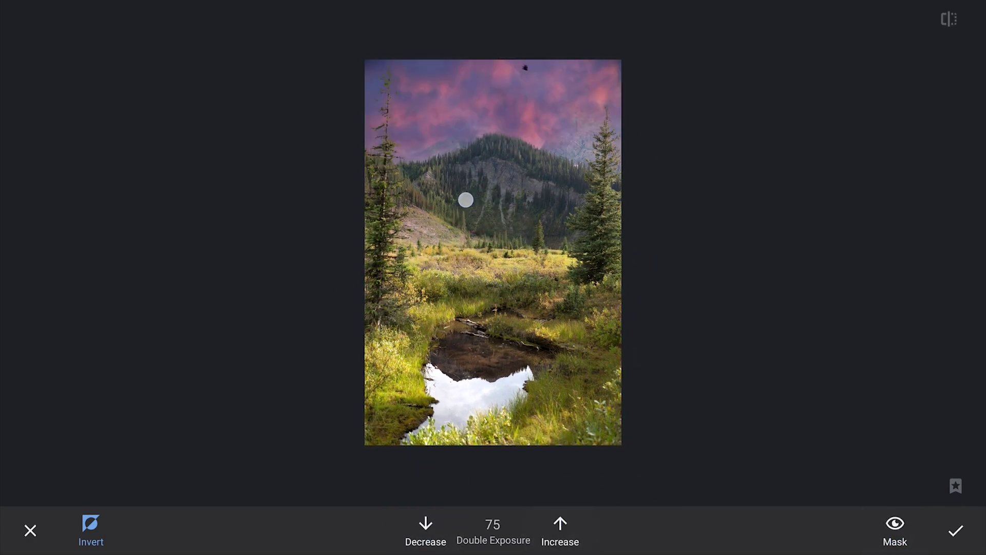
click(425, 530)
click(426, 530)
click(560, 531)
click(561, 530)
click(426, 530)
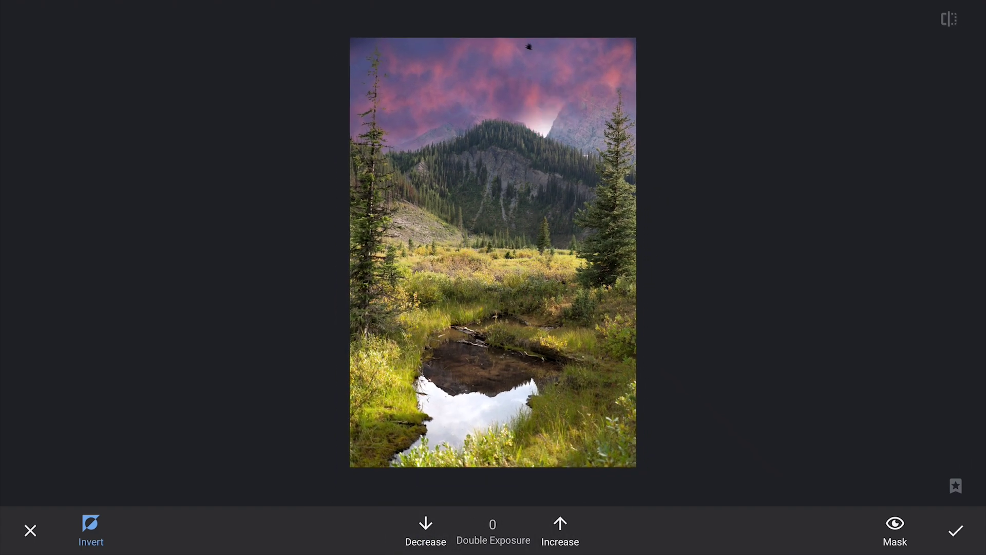
click(560, 531)
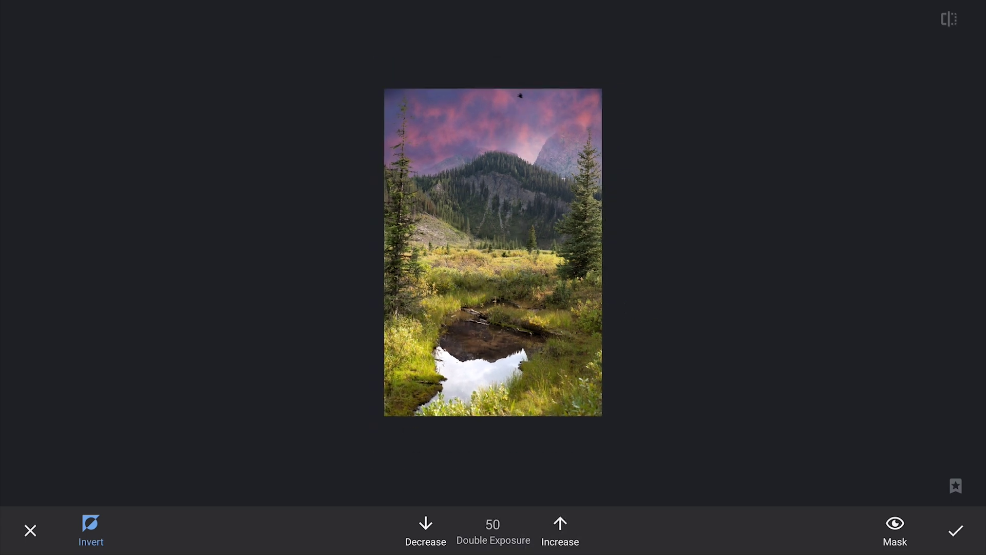
click(956, 531)
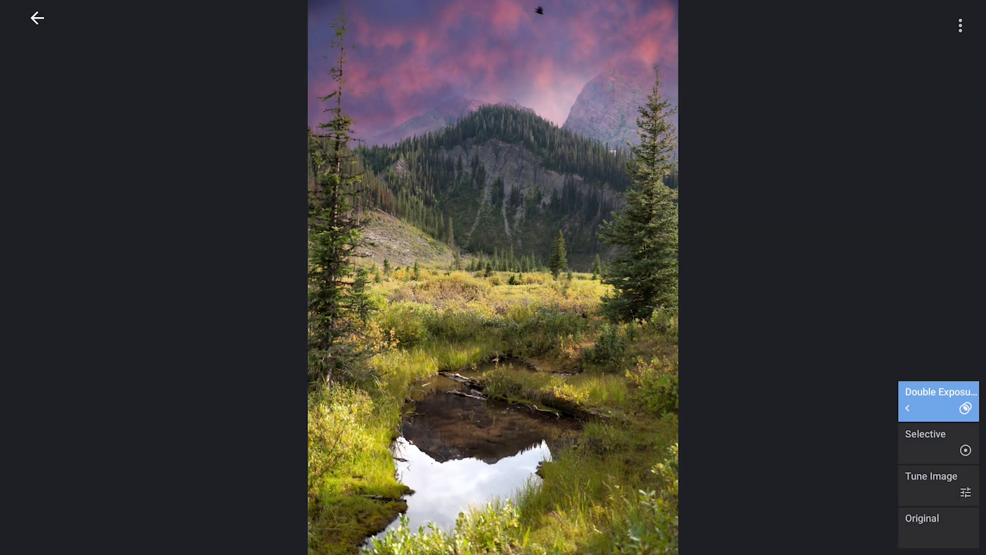
Add the dark smoke image as a second double exposure, rotated, scaled and set to Darken.
click(38, 18)
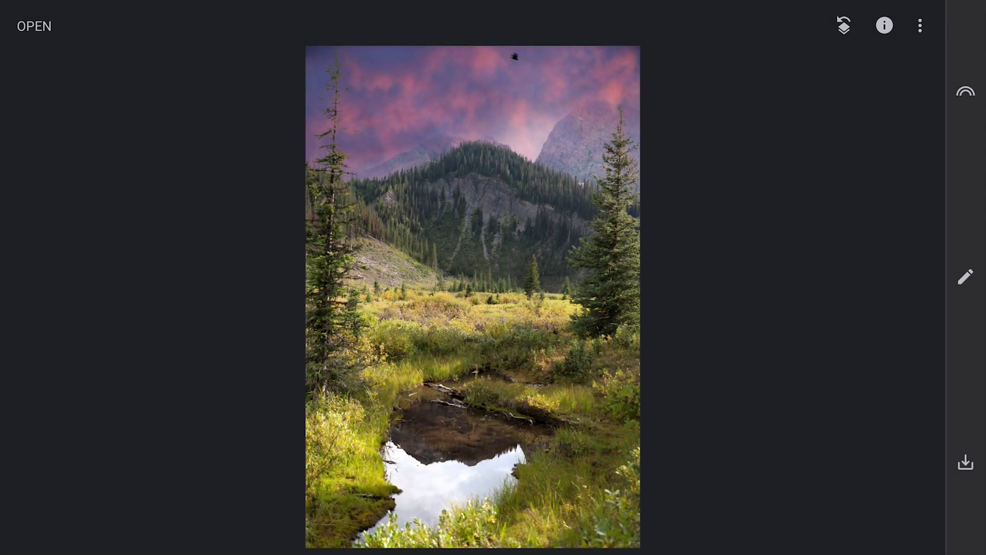
click(965, 277)
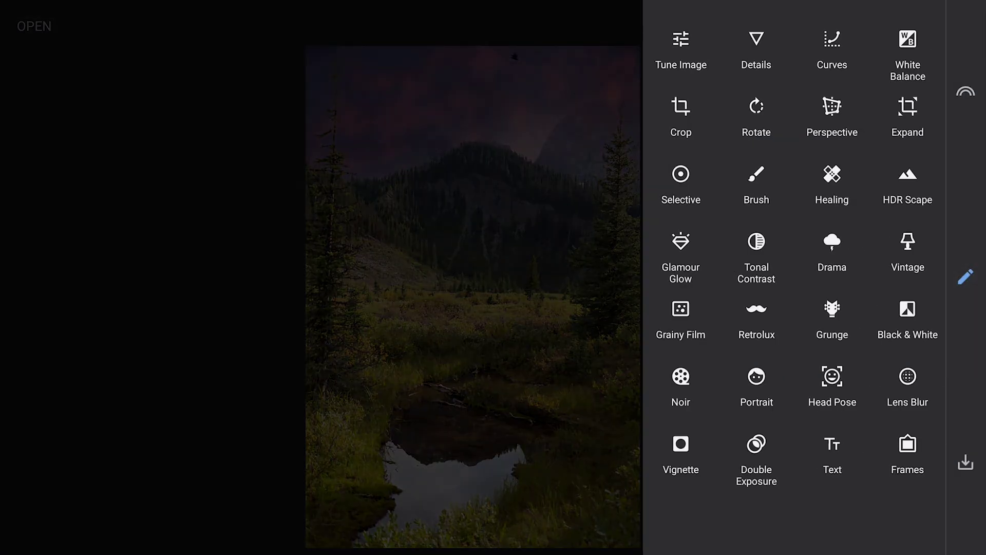
click(757, 453)
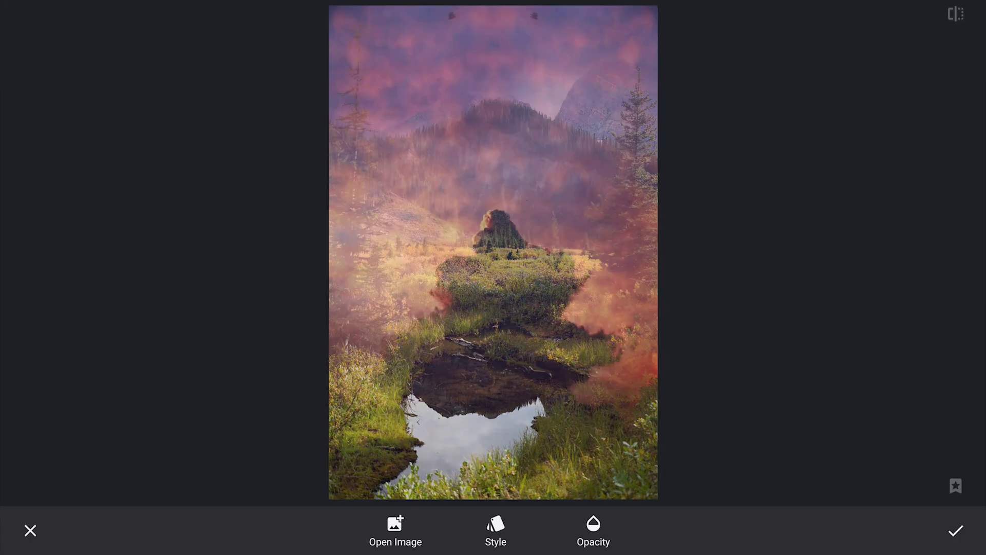
mouse_move(591, 244)
mouse_down()
mouse_move(577, 286)
mouse_move(591, 221)
mouse_move(622, 367)
mouse_move(593, 324)
mouse_move(635, 295)
mouse_move(641, 238)
mouse_up()
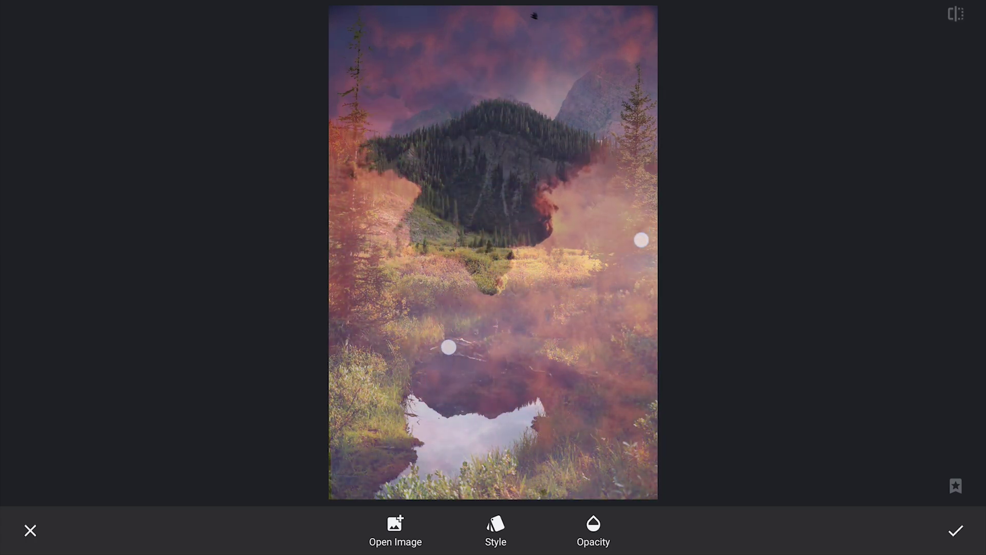
click(496, 531)
click(156, 452)
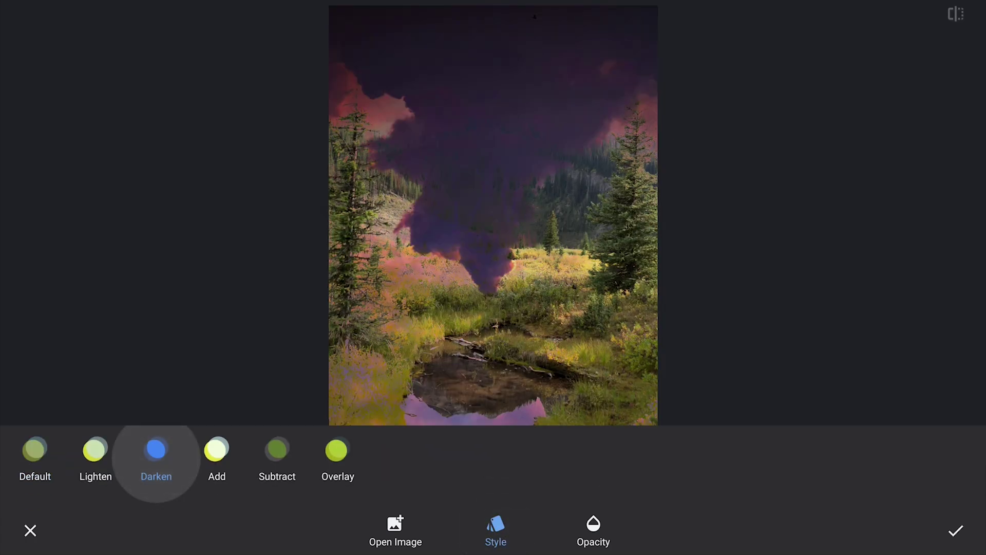
click(491, 534)
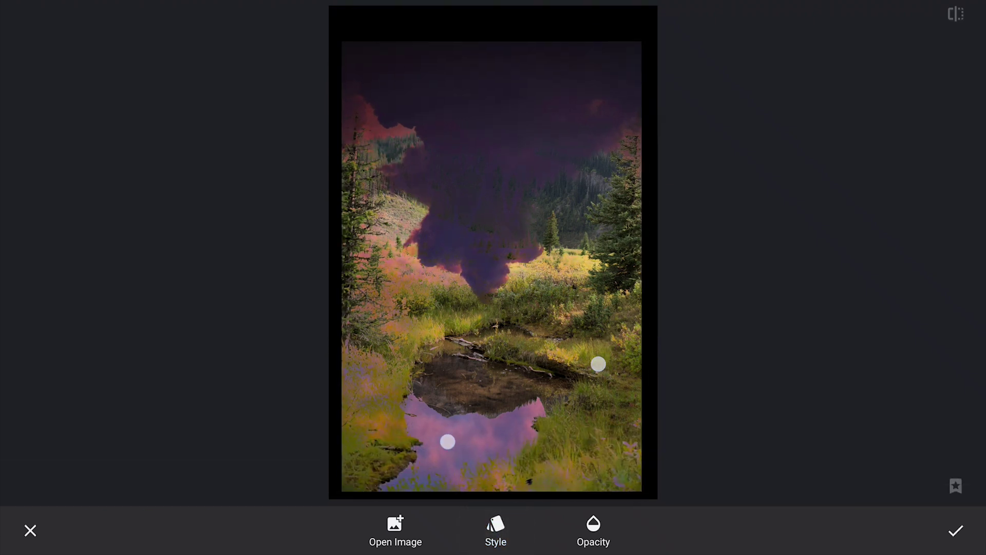
mouse_move(597, 367)
mouse_down()
mouse_move(601, 381)
mouse_move(658, 331)
mouse_move(625, 320)
mouse_move(621, 330)
mouse_up()
Apply the smoke blend and open its inverted mask brush at strength 0.
click(955, 533)
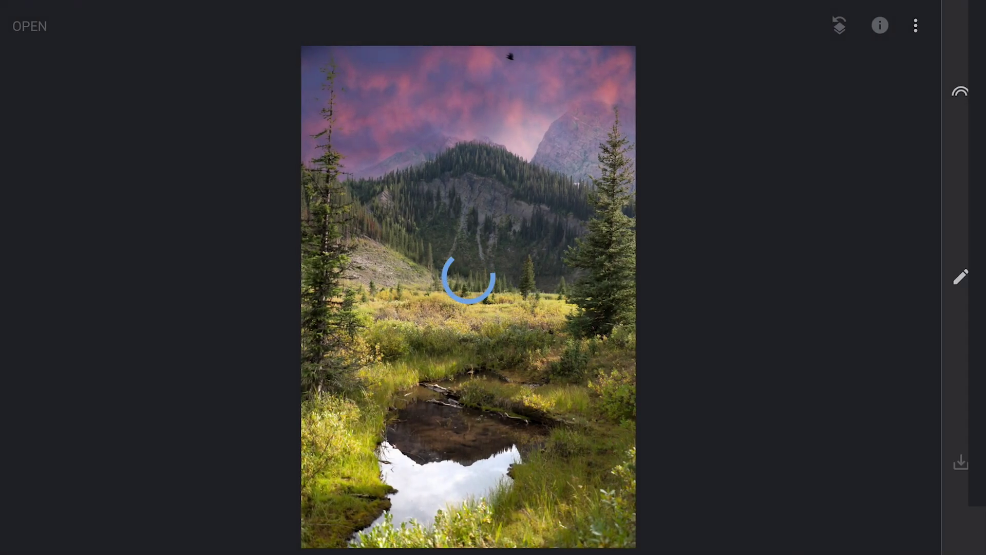
click(844, 26)
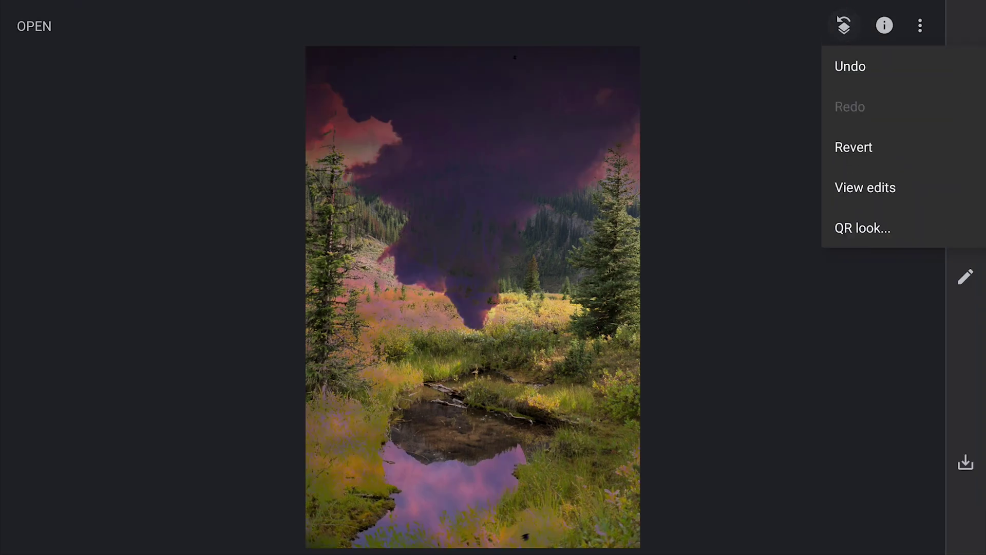
click(879, 191)
click(938, 366)
click(835, 357)
click(91, 531)
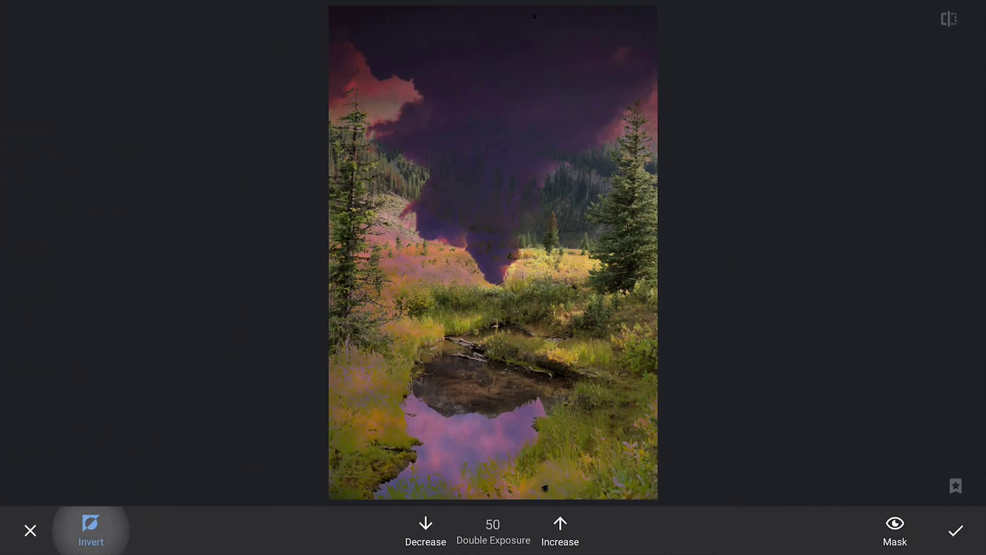
click(426, 530)
click(425, 530)
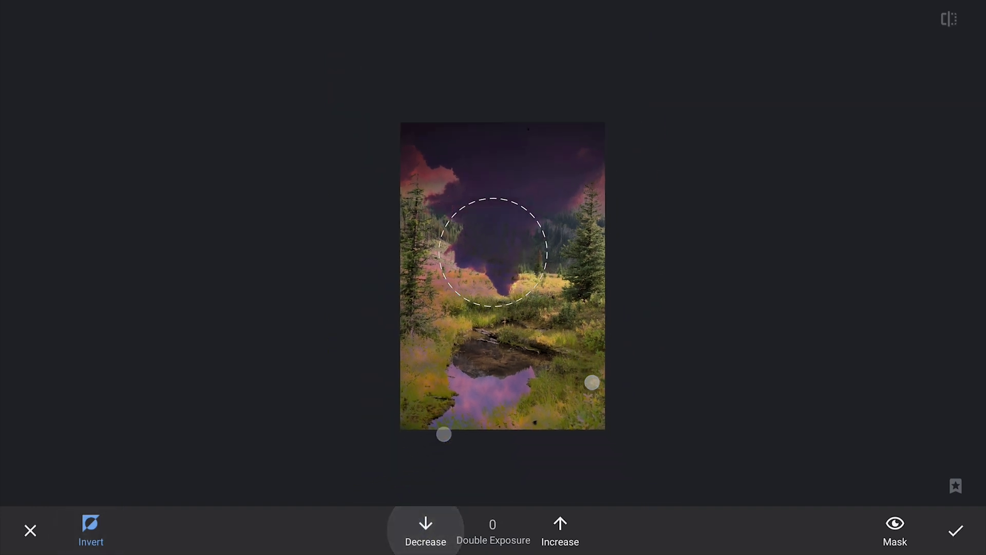
Erase the smoke from the mountain, sky and lower-left grass, previewing the mask.
mouse_move(603, 250)
mouse_down()
mouse_move(625, 143)
mouse_move(548, 132)
mouse_up()
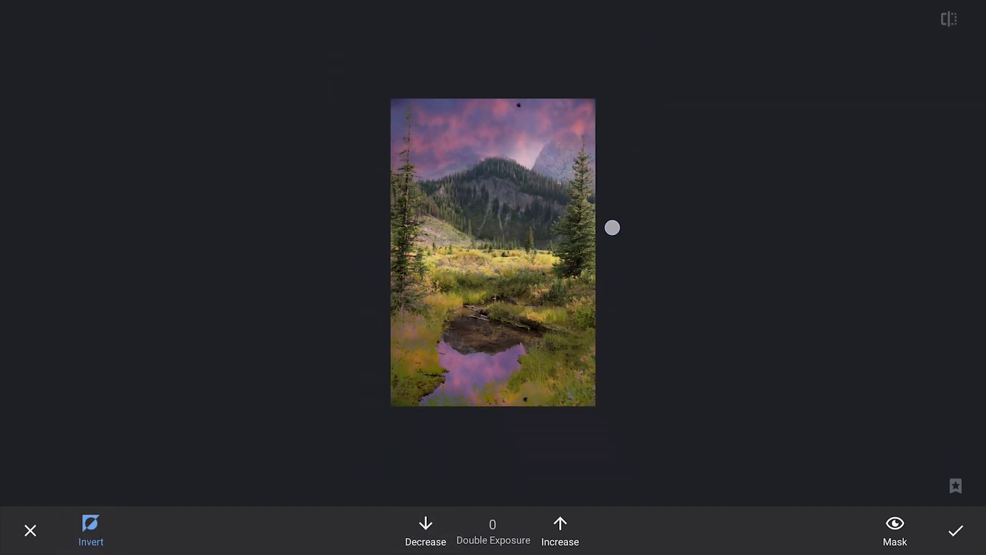
drag(386, 281, 332, 382)
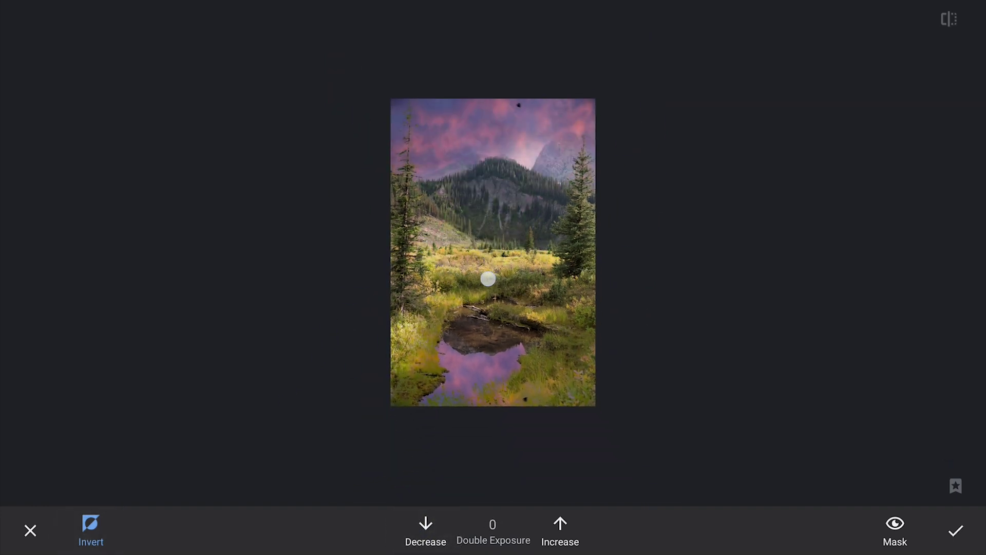
scroll(494, 253, up, 2)
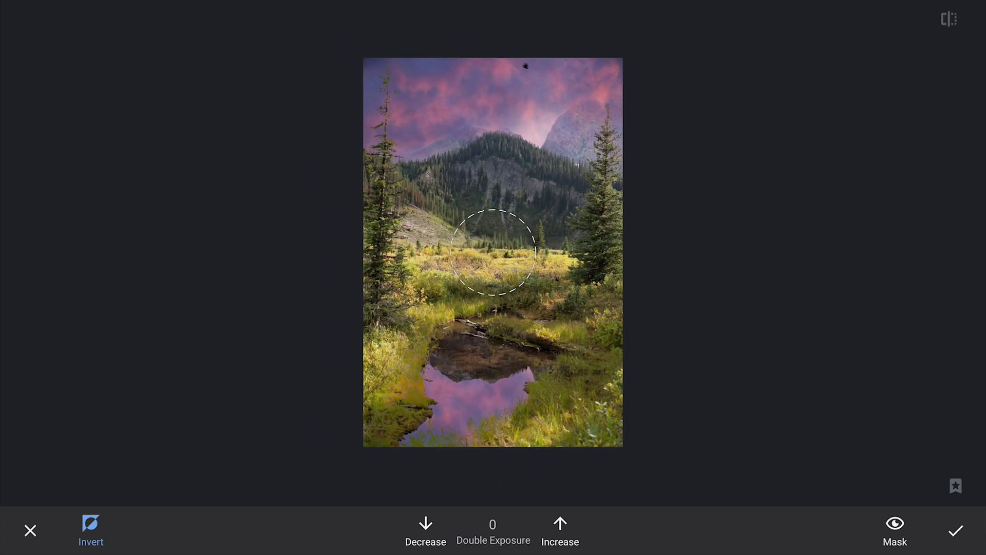
drag(385, 393, 394, 404)
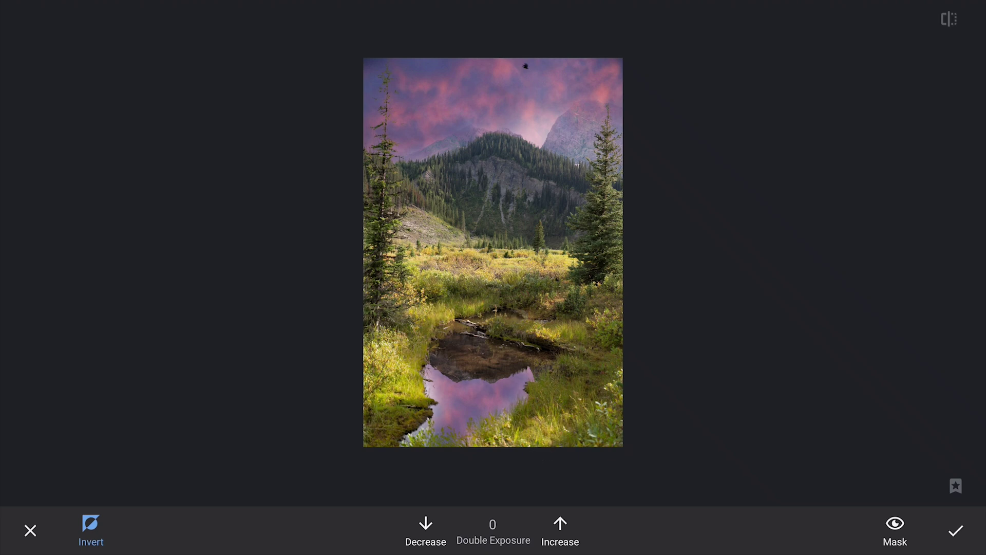
click(895, 531)
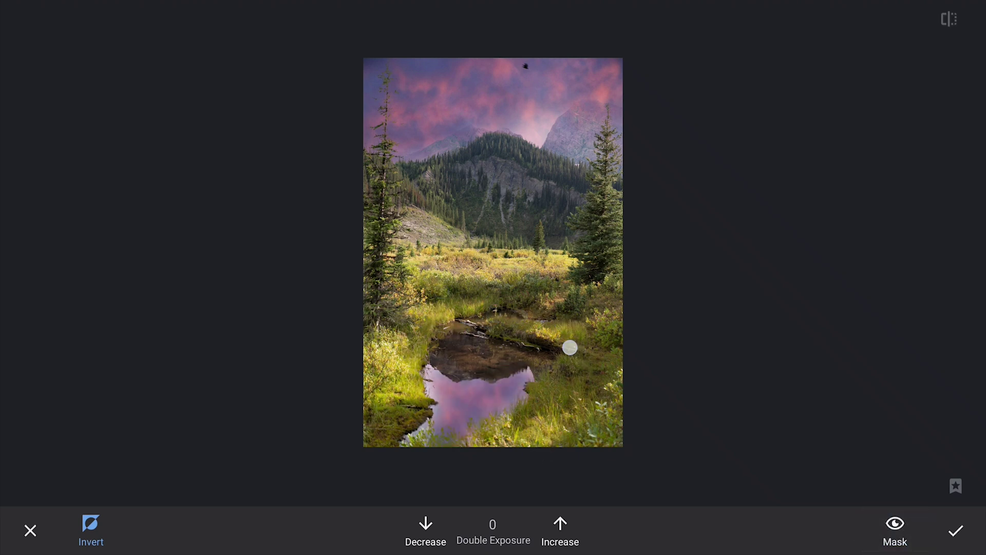
drag(471, 321, 493, 306)
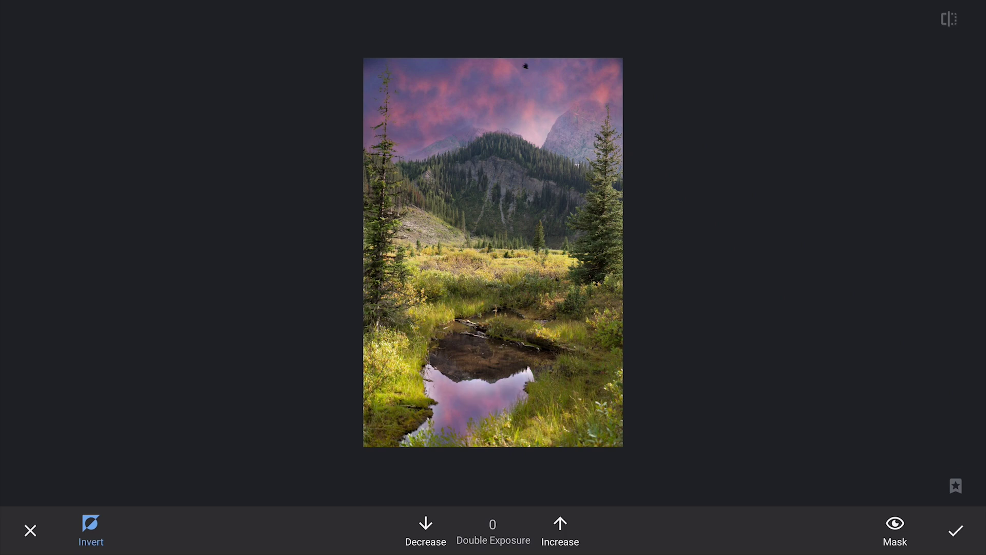
Paint the purple tint onto the pond reflection at strength 100 and apply the mask.
click(561, 531)
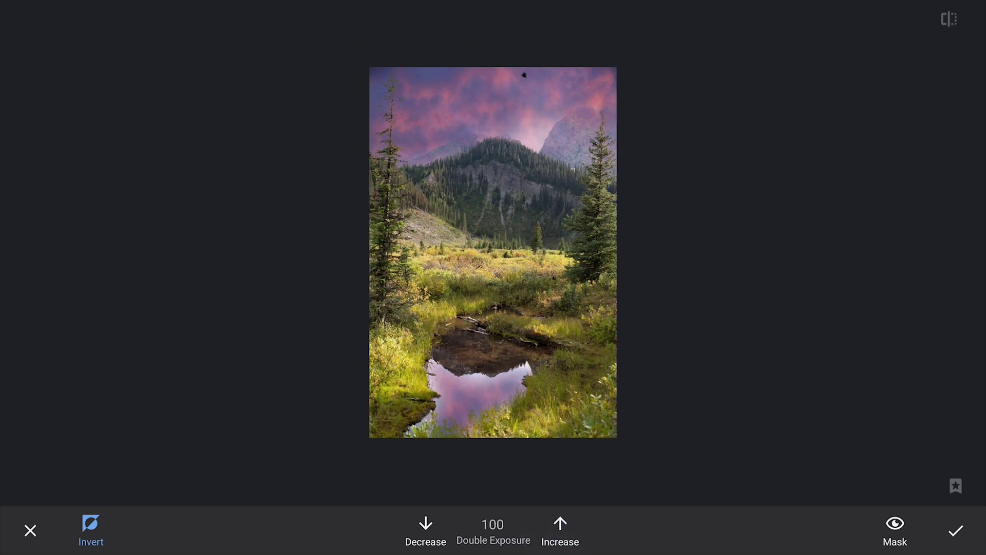
drag(490, 409, 458, 401)
click(426, 531)
click(560, 531)
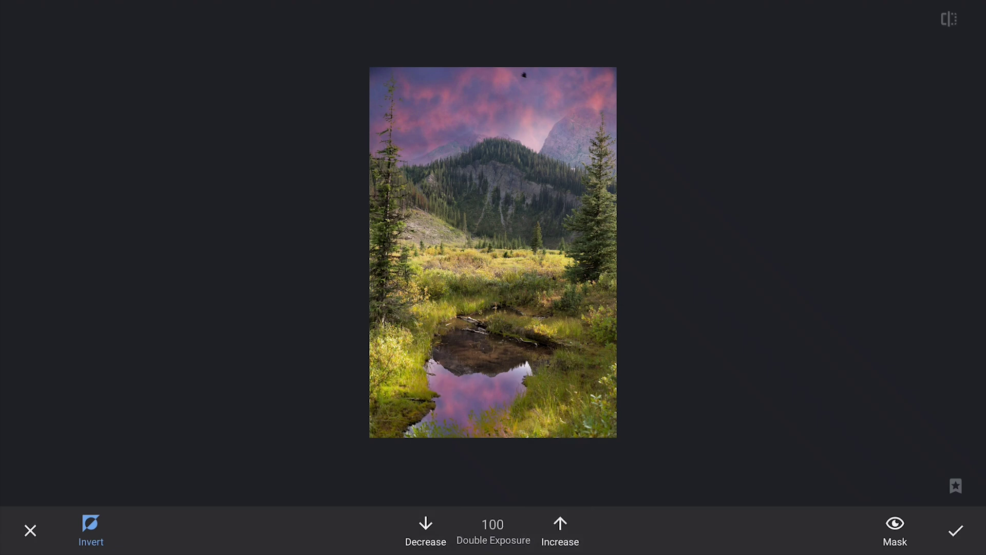
click(426, 527)
click(955, 531)
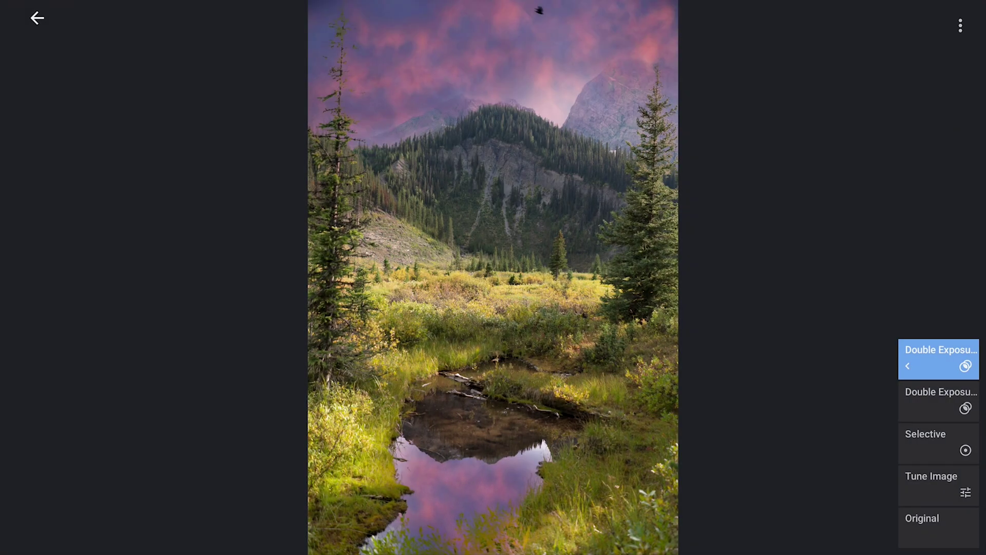
Heal the small bird out of the sky with the Healing tool.
click(47, 17)
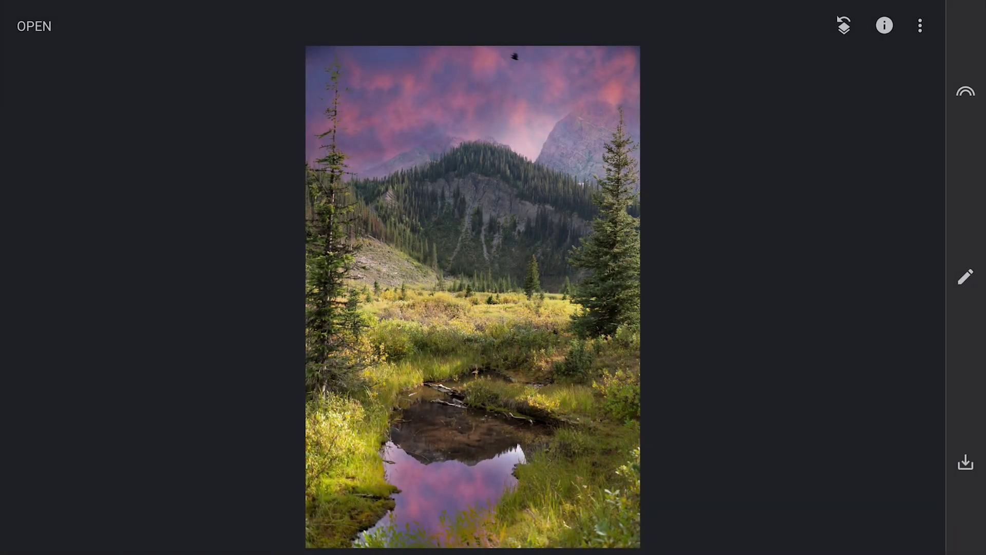
click(966, 277)
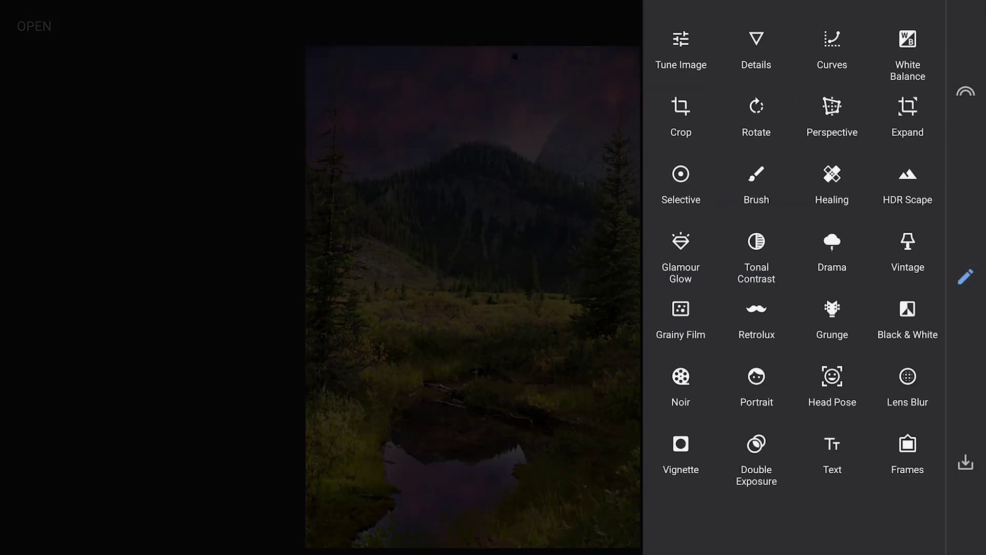
click(832, 174)
scroll(561, 324, up, 5)
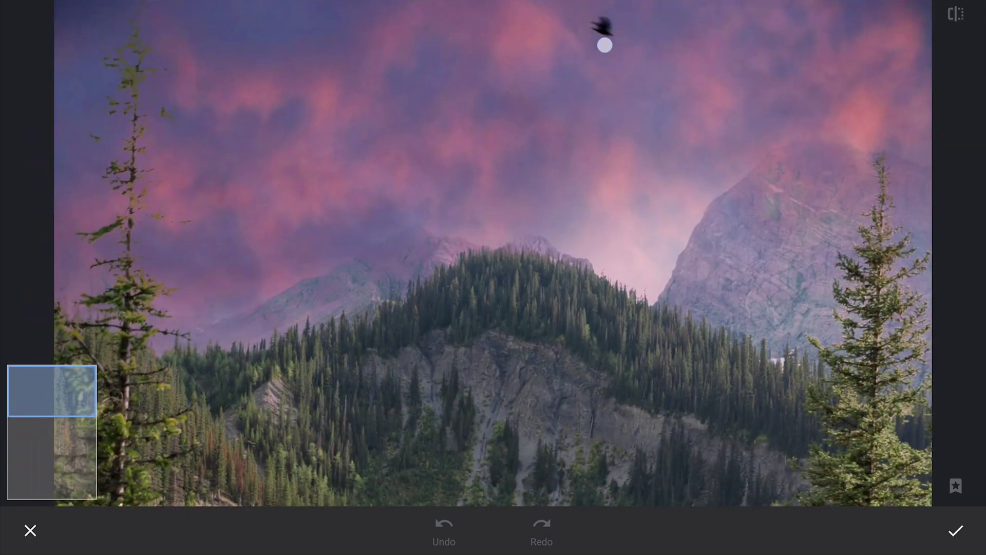
drag(604, 45, 602, 9)
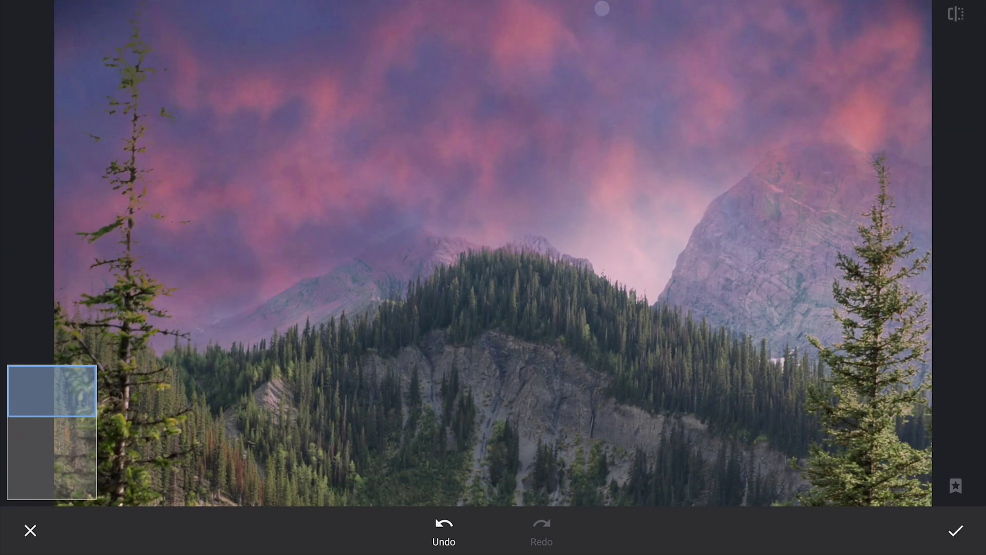
scroll(497, 247, down, 5)
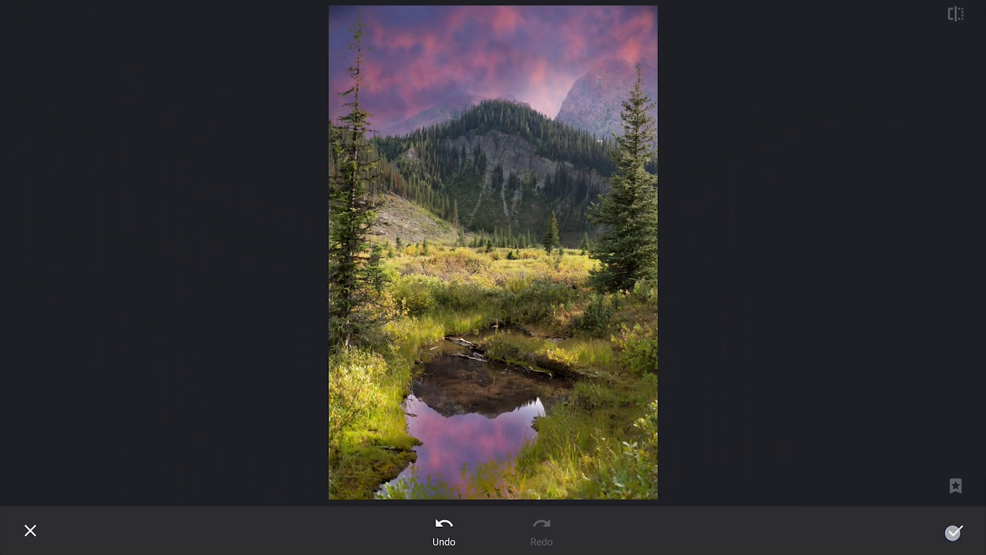
click(954, 532)
click(959, 290)
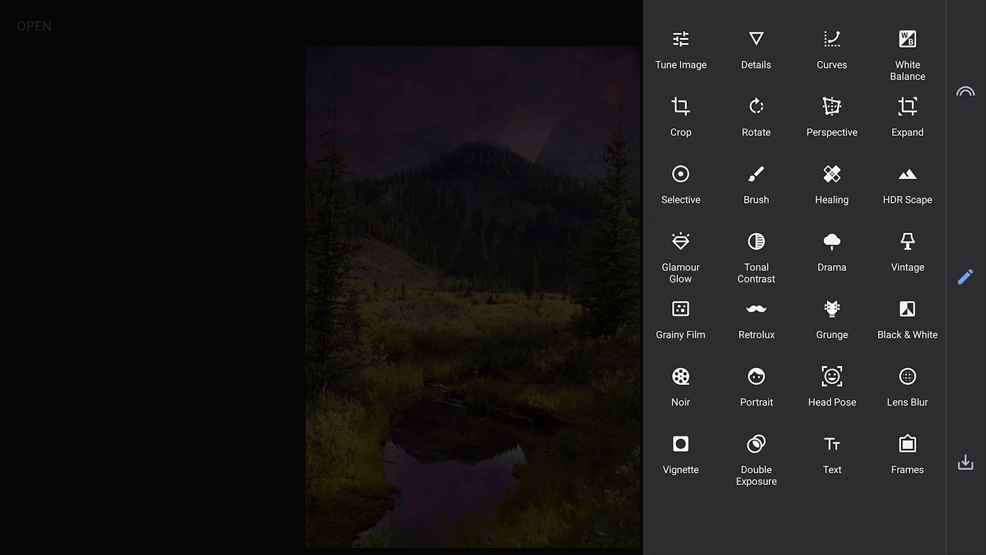
Add a widened Selective point on the meadow grass, adjusting brightness, contrast +25 and saturation +12.
click(681, 179)
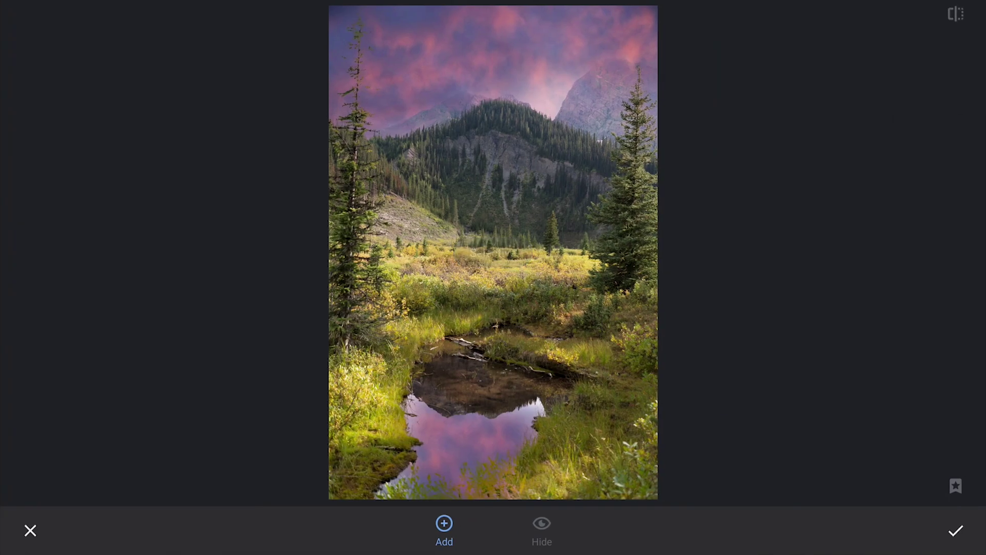
click(490, 257)
drag(490, 257, 509, 270)
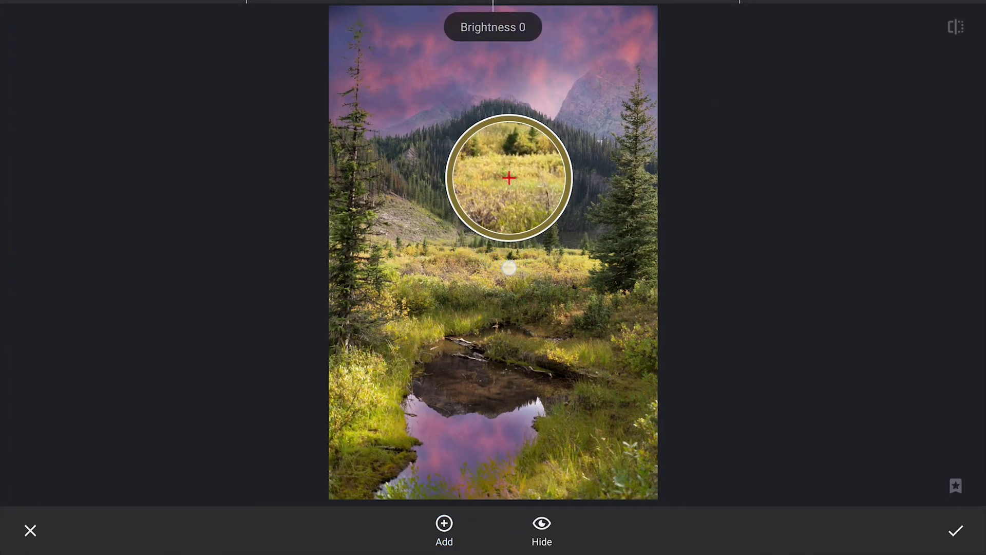
drag(555, 301, 622, 294)
mouse_move(562, 313)
mouse_down()
mouse_move(595, 309)
mouse_move(573, 320)
mouse_up()
mouse_move(551, 414)
mouse_down()
mouse_move(553, 394)
mouse_move(604, 393)
mouse_up()
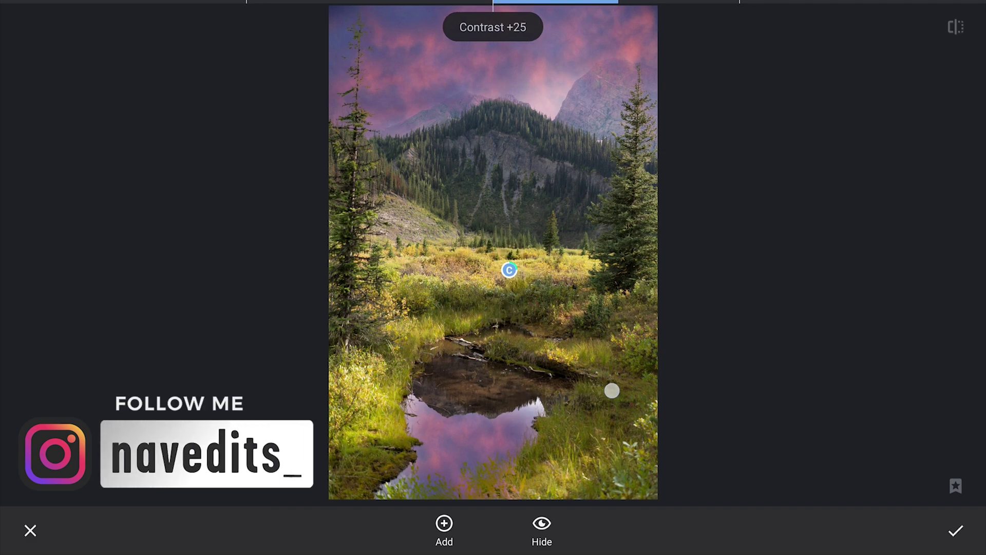
mouse_move(568, 444)
mouse_down()
mouse_move(569, 410)
mouse_move(520, 411)
mouse_move(558, 394)
mouse_move(557, 383)
mouse_move(580, 390)
mouse_up()
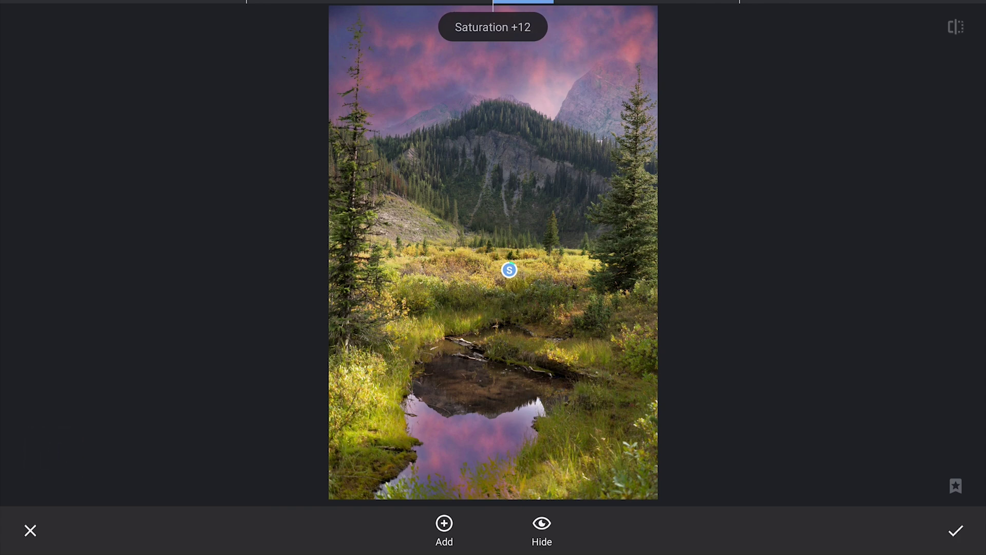
click(953, 27)
Duplicate the meadow adjustment point onto the nearby lower-left grass.
click(509, 270)
click(489, 236)
click(367, 400)
mouse_move(367, 400)
mouse_down()
mouse_move(382, 390)
mouse_move(367, 392)
mouse_up()
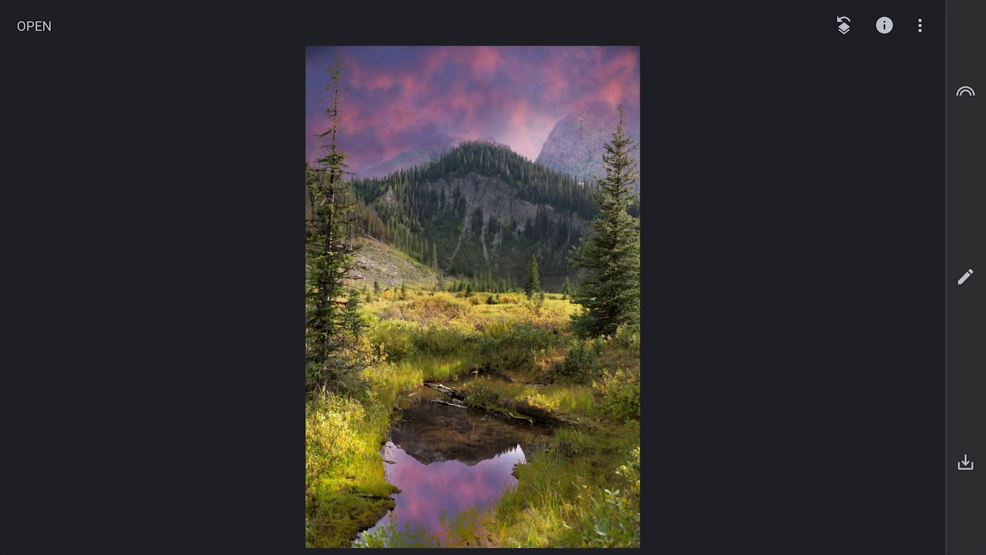
Set White Balance temperature to +21 and tint to +3.
click(966, 278)
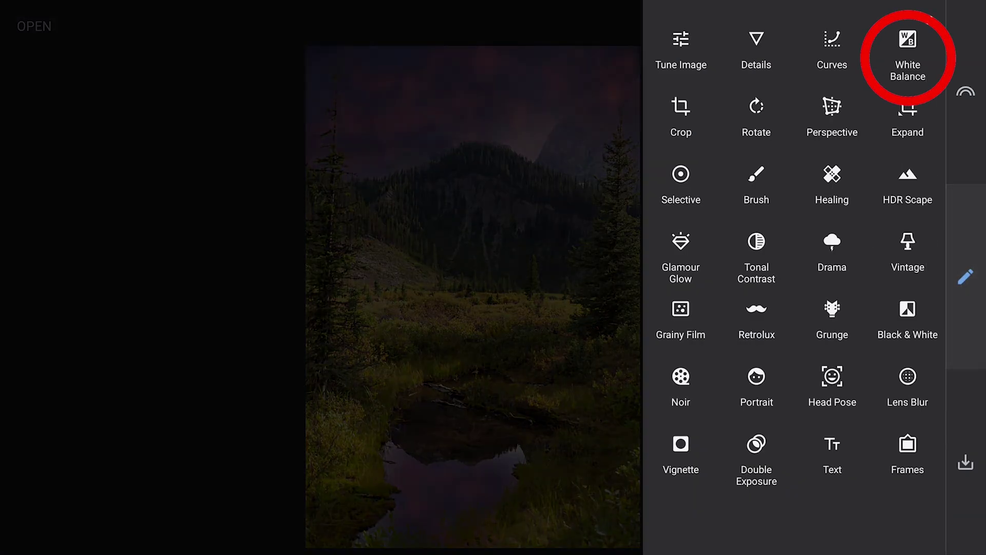
click(905, 52)
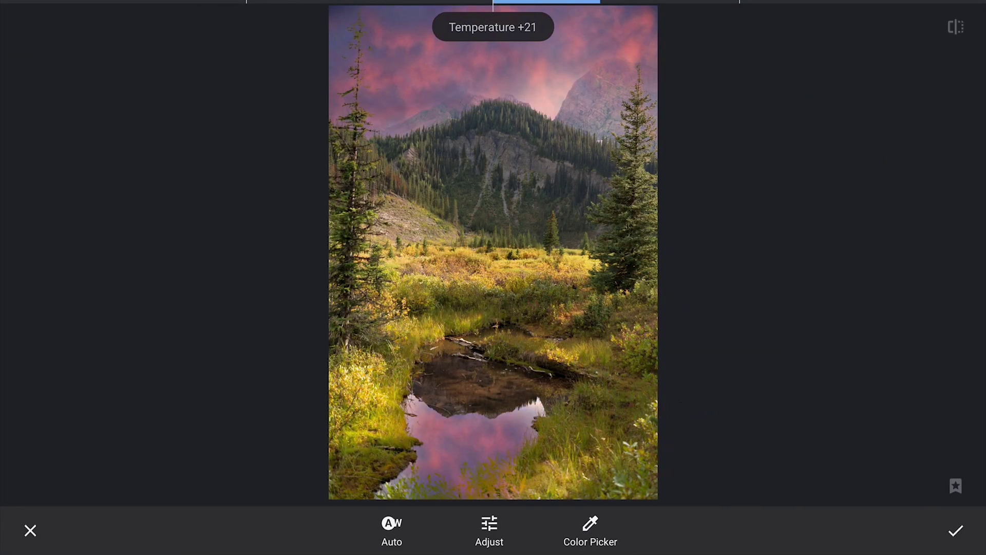
drag(714, 413, 712, 349)
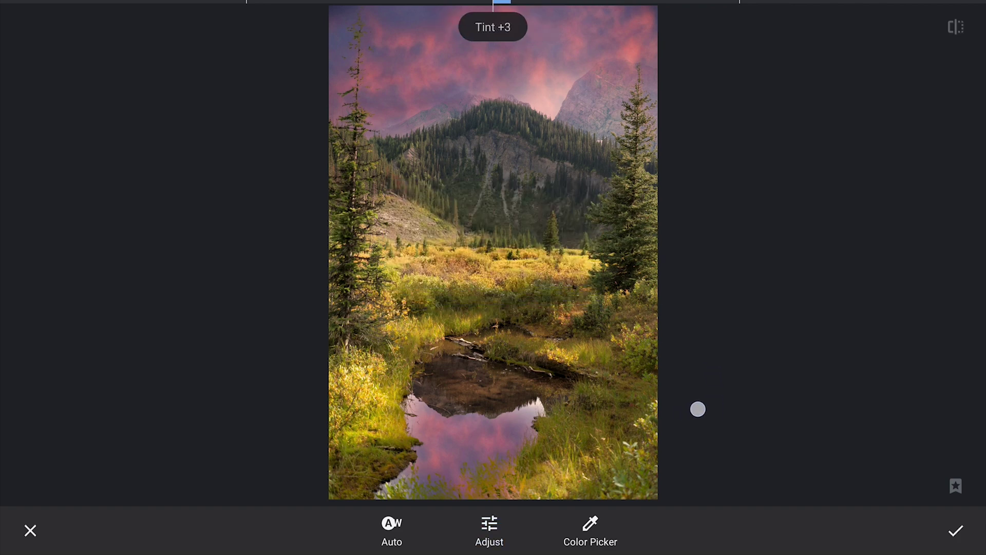
click(956, 531)
Brighten the image by dragging the Curves top-right point to the left.
click(615, 446)
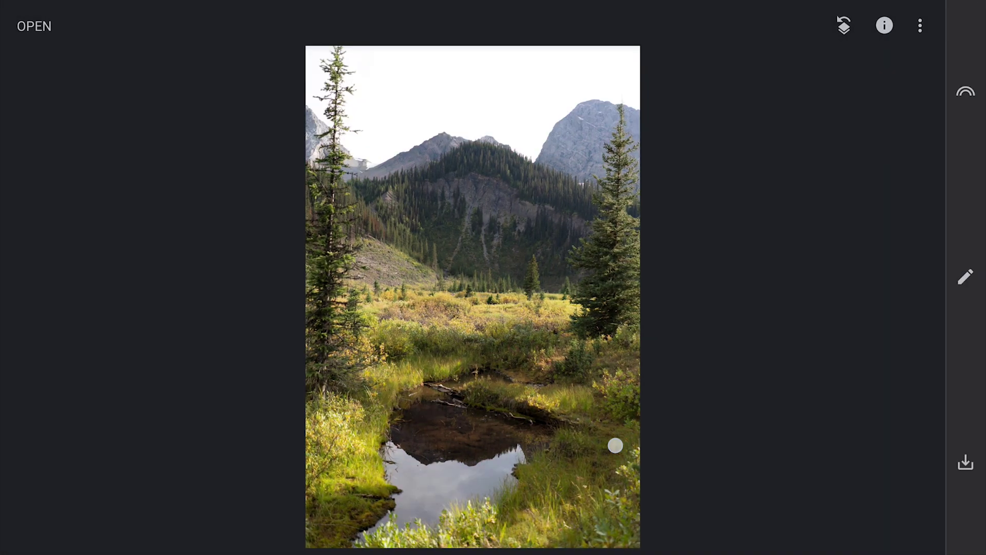
drag(615, 445, 615, 446)
click(964, 285)
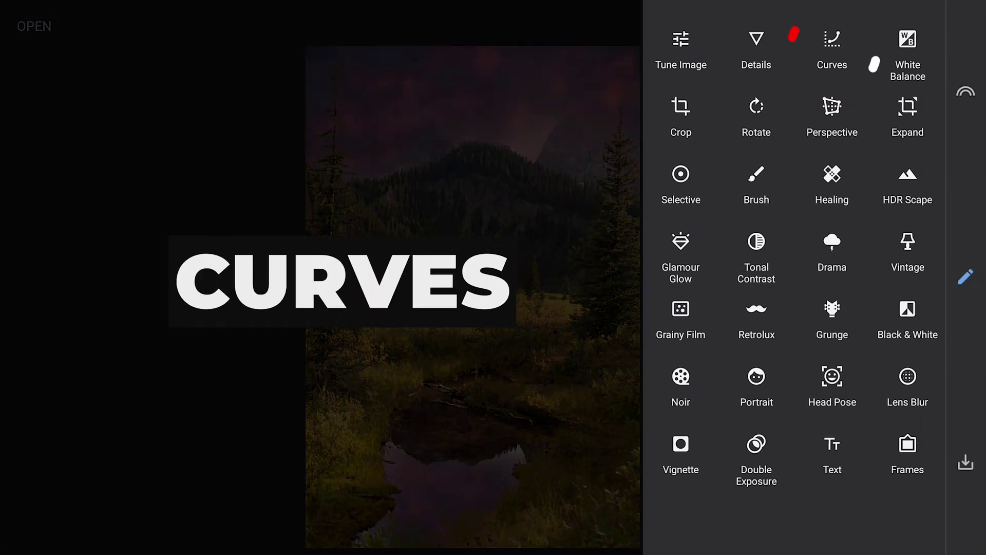
click(836, 54)
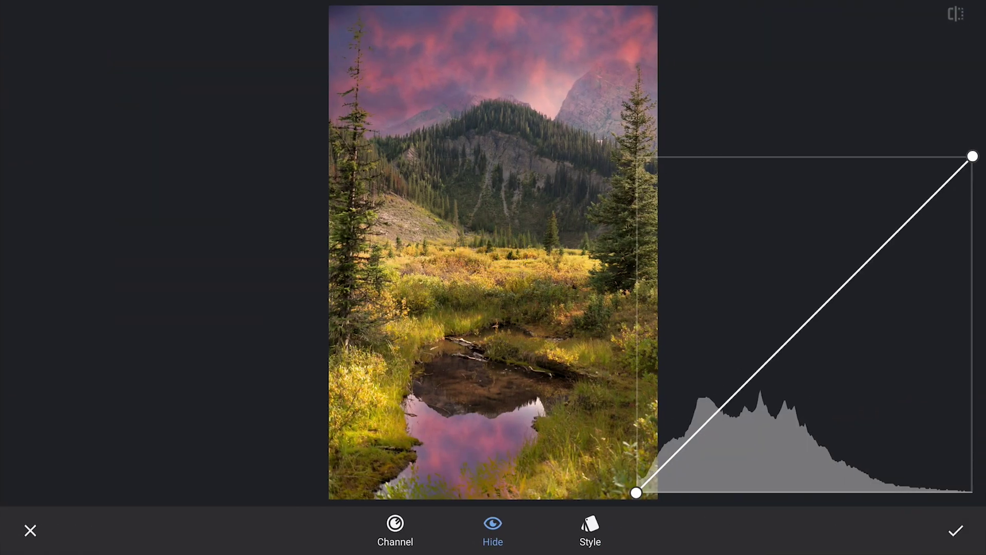
mouse_move(972, 157)
mouse_down()
mouse_move(863, 156)
mouse_move(874, 156)
mouse_up()
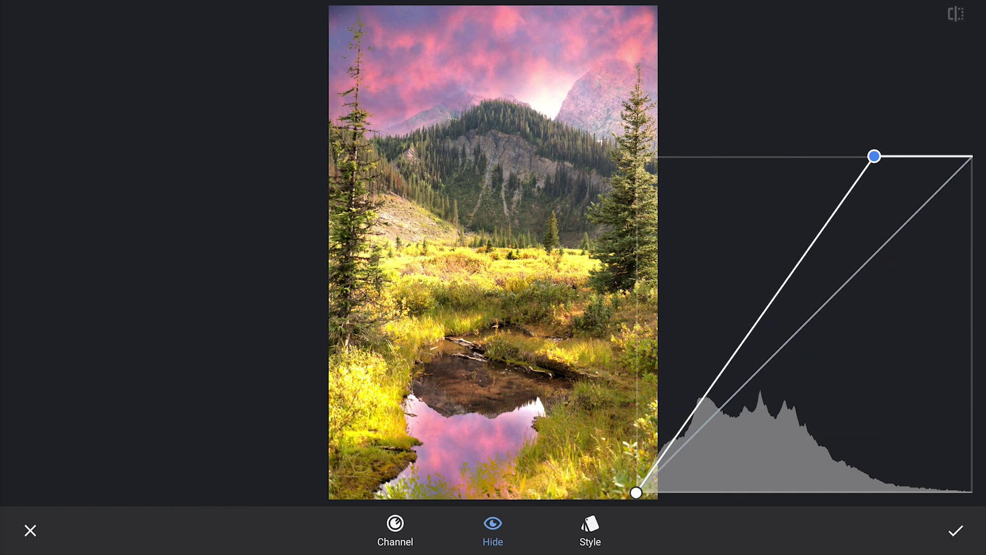
click(956, 531)
Brush the curve effect at strength 100 onto the glowing sky around the sun.
click(844, 25)
click(879, 188)
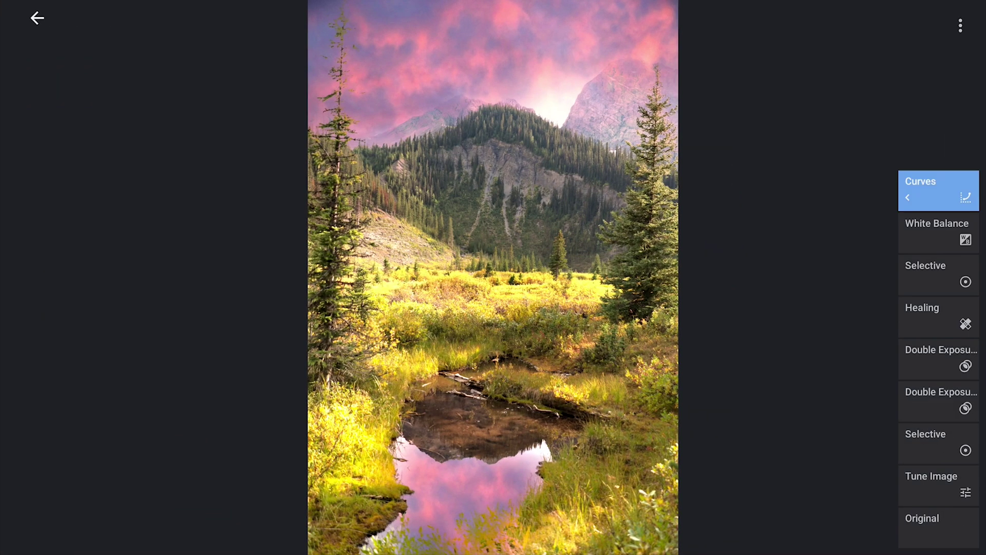
click(922, 199)
click(837, 188)
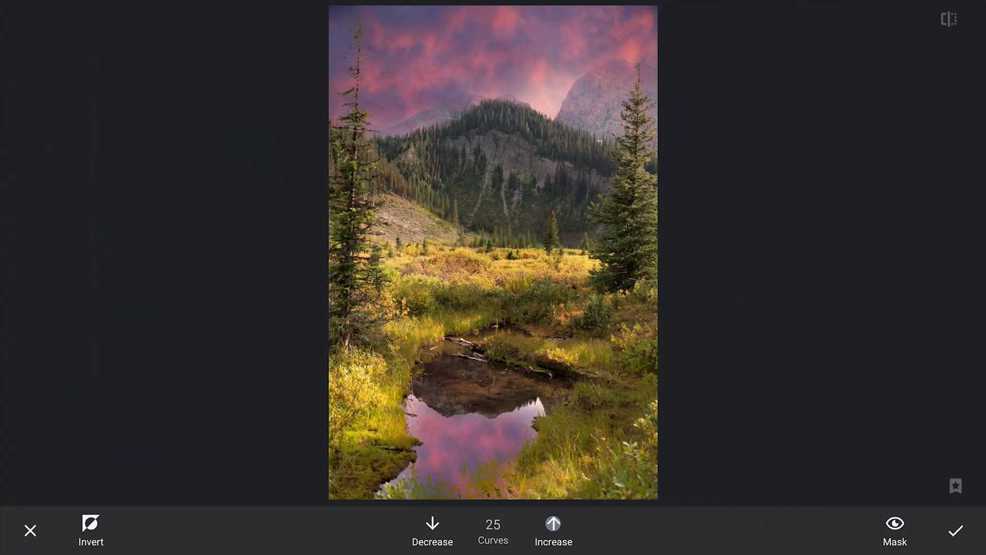
click(554, 530)
click(554, 531)
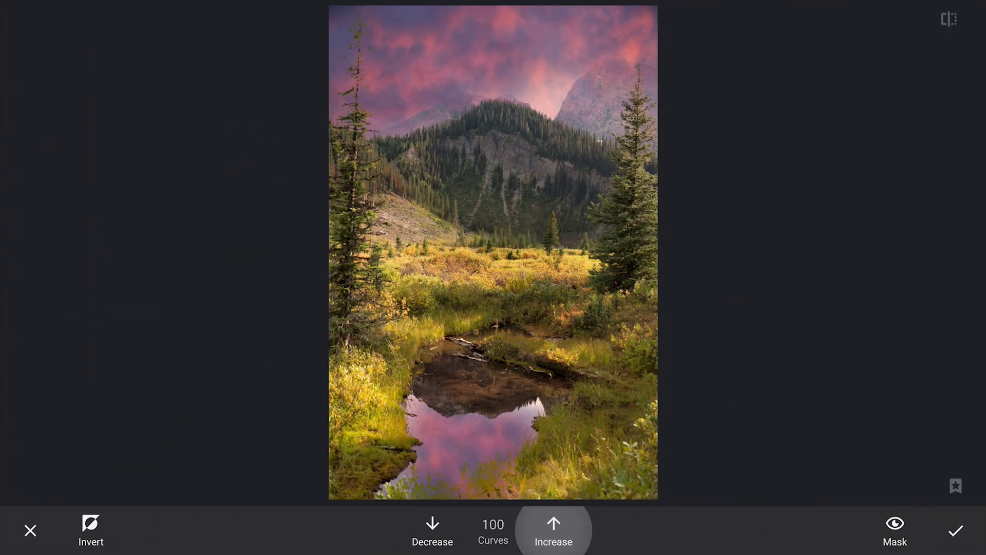
scroll(583, 362, up, 2)
scroll(549, 277, down, 2)
click(530, 148)
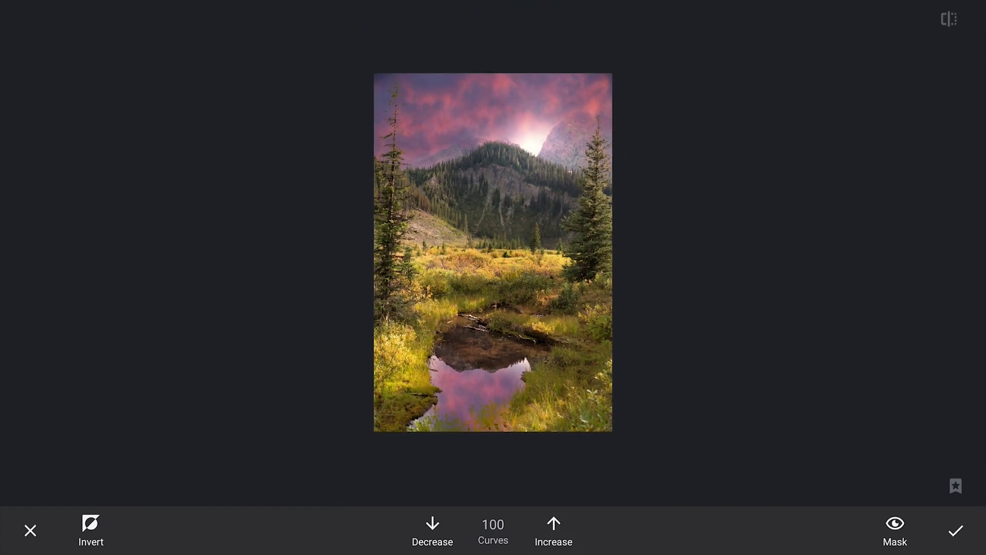
click(949, 20)
click(949, 19)
Apply a new Curves edit that nudges the RGB top point and adjusts the Red and Blue channels.
click(957, 533)
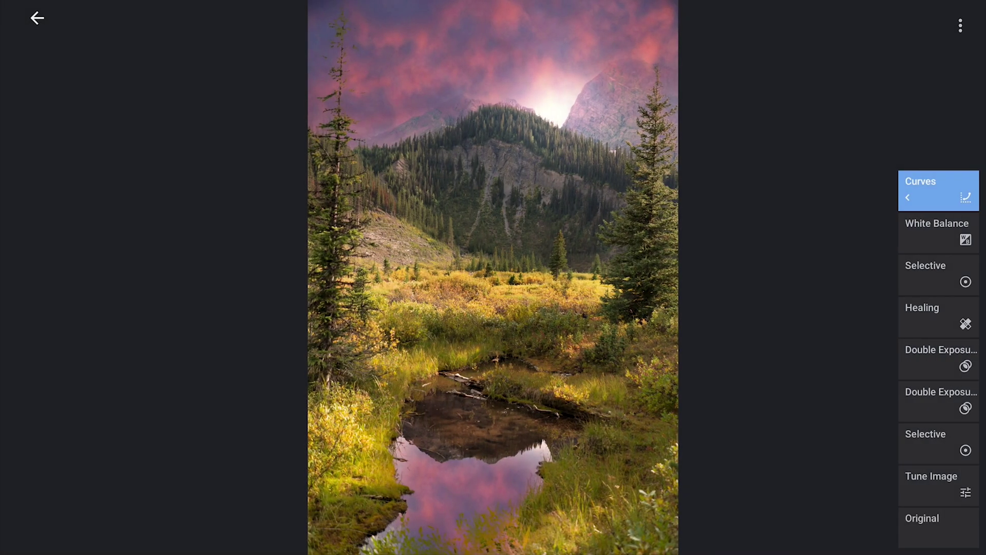
click(34, 17)
click(966, 278)
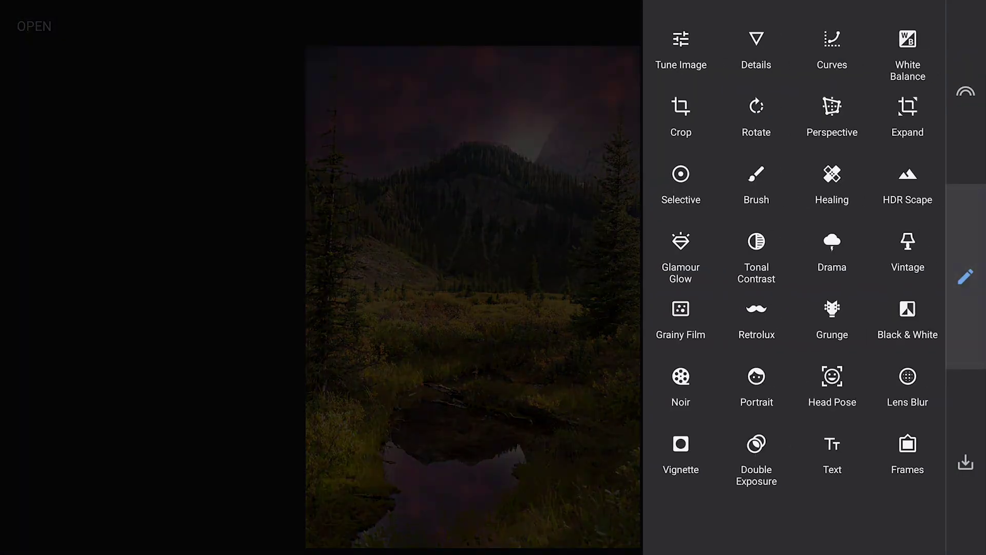
click(832, 42)
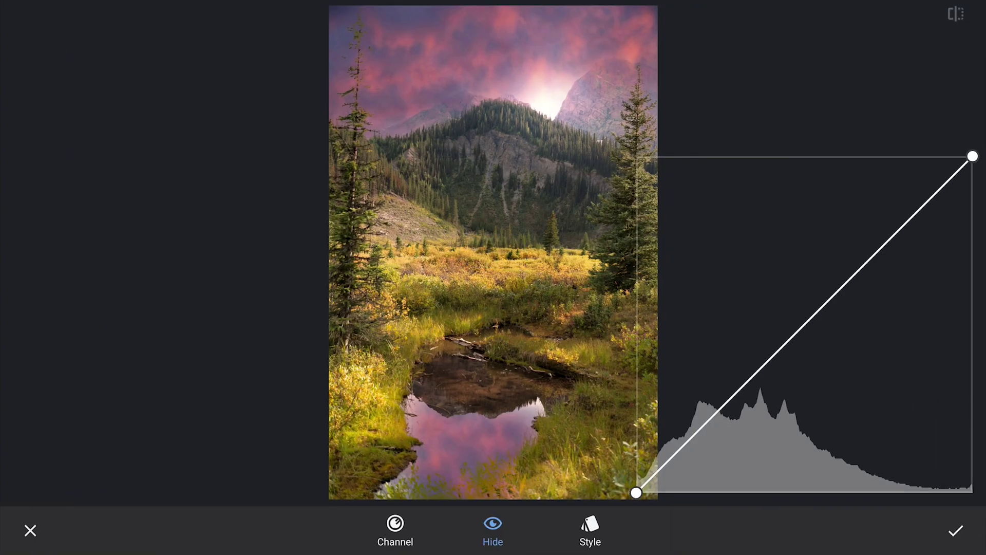
drag(973, 156, 944, 156)
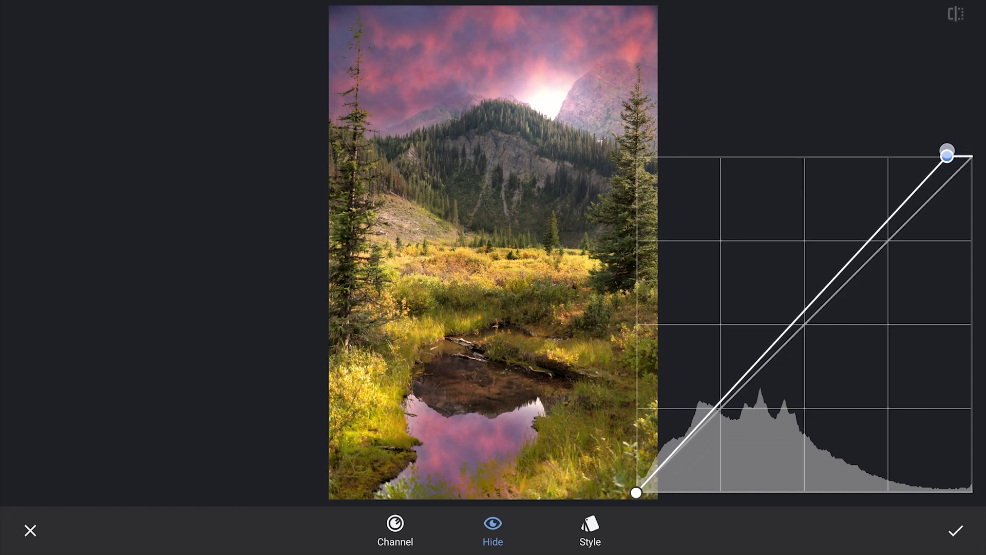
click(395, 531)
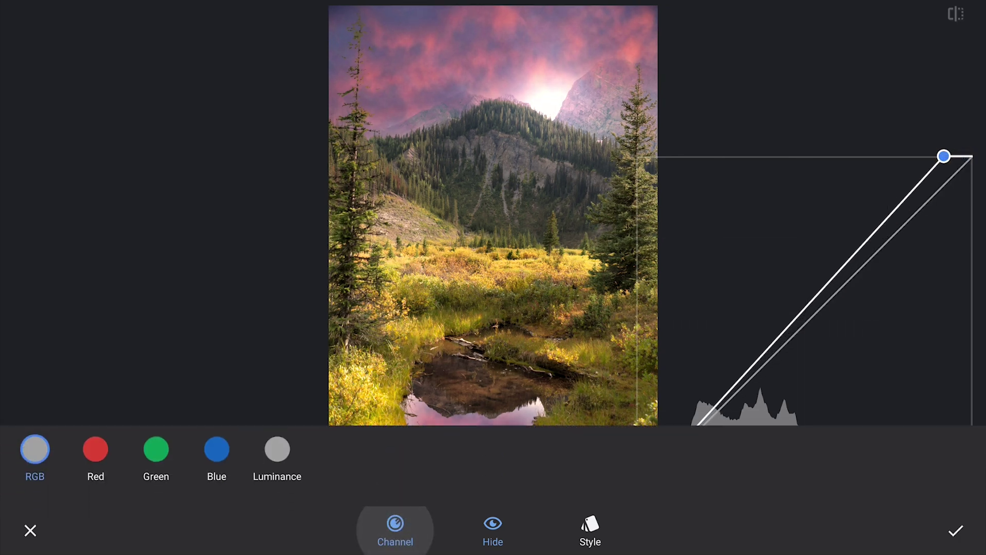
click(95, 449)
mouse_move(797, 332)
mouse_down()
mouse_move(798, 286)
mouse_move(821, 279)
mouse_move(823, 311)
mouse_move(846, 326)
mouse_move(851, 319)
mouse_up()
click(394, 530)
click(214, 449)
click(955, 531)
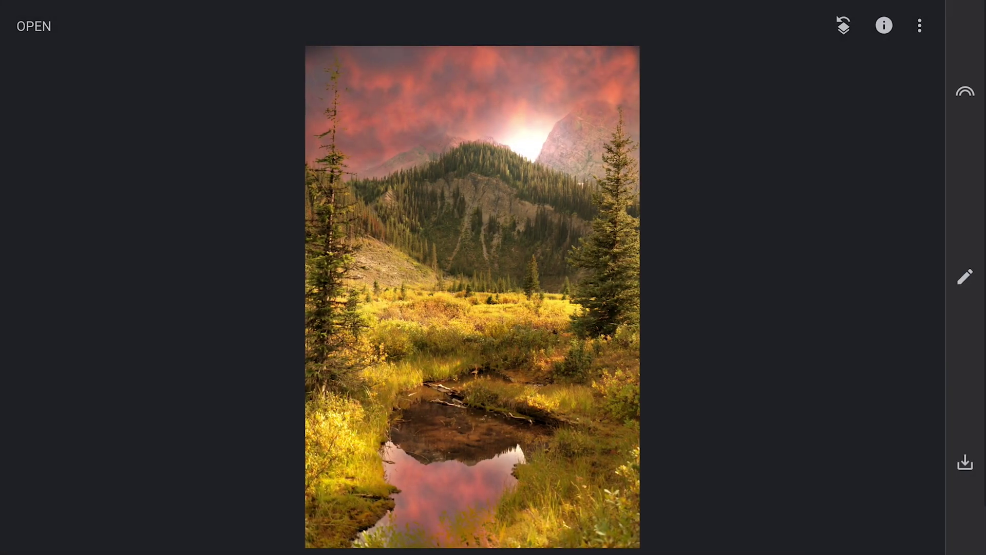
Brush the new Curves edit at 100 onto the glowing light in the sky.
click(844, 25)
click(879, 188)
click(936, 148)
click(844, 153)
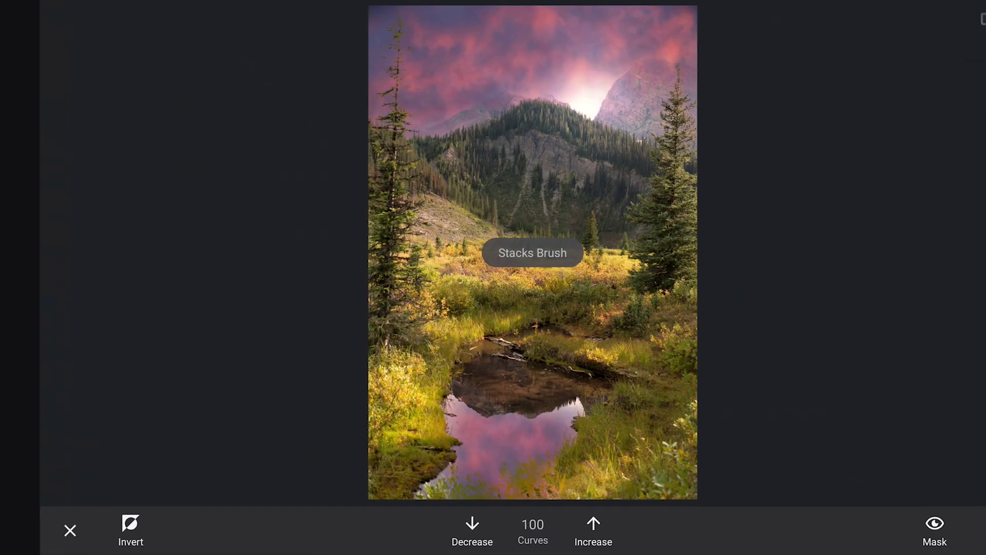
scroll(609, 361, down, 3)
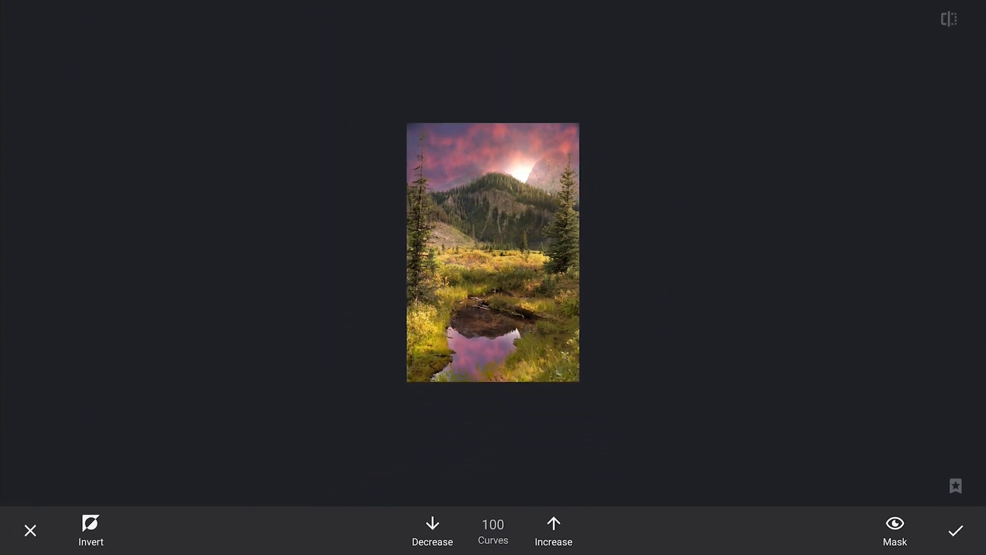
click(953, 534)
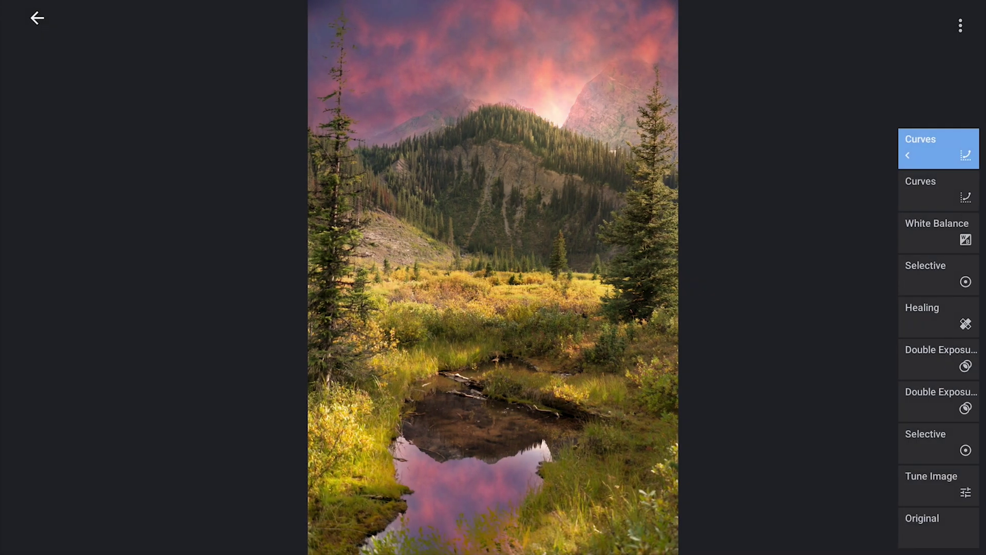
Apply an RGB curve with the top-right point and a midpoint pulled down to darken everything.
click(39, 19)
click(964, 275)
click(840, 46)
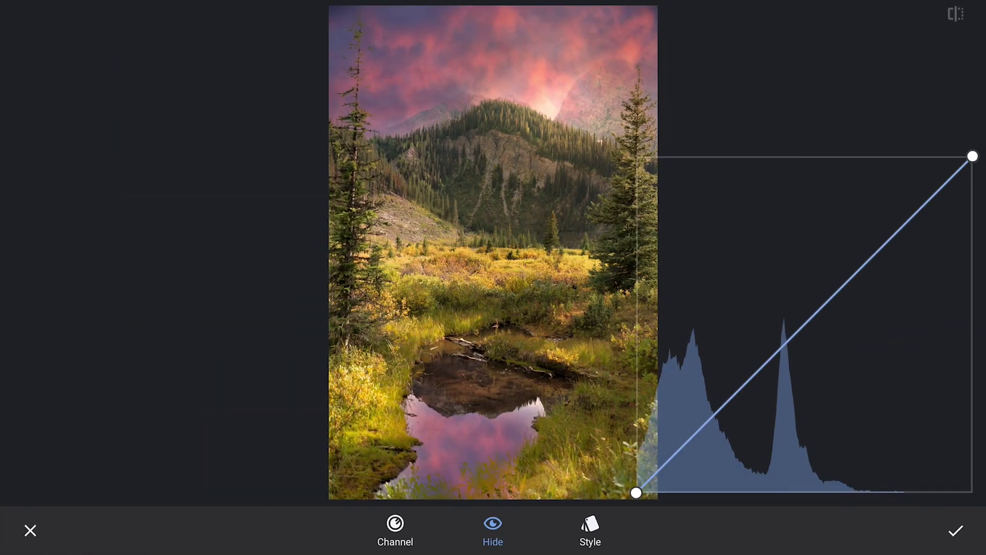
click(395, 530)
click(35, 448)
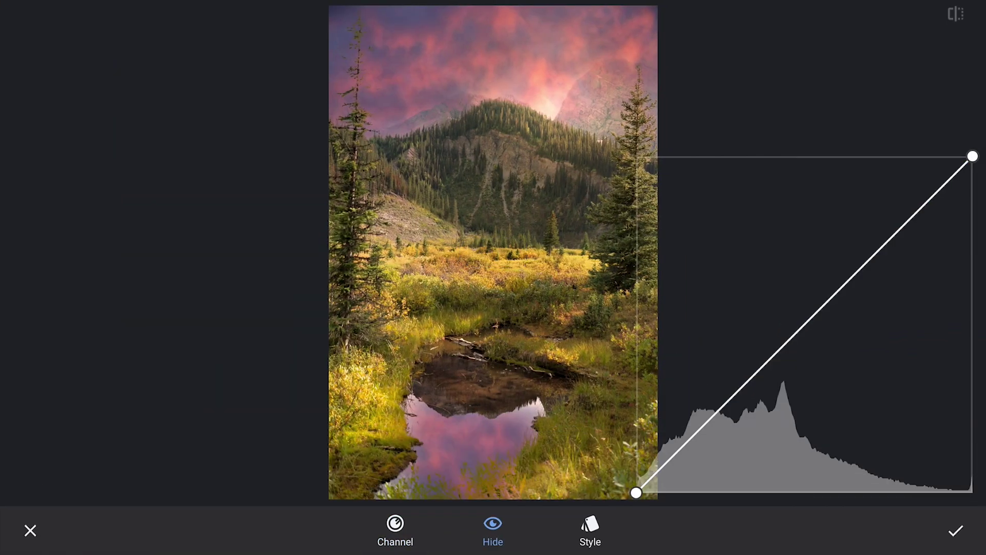
drag(972, 156, 973, 205)
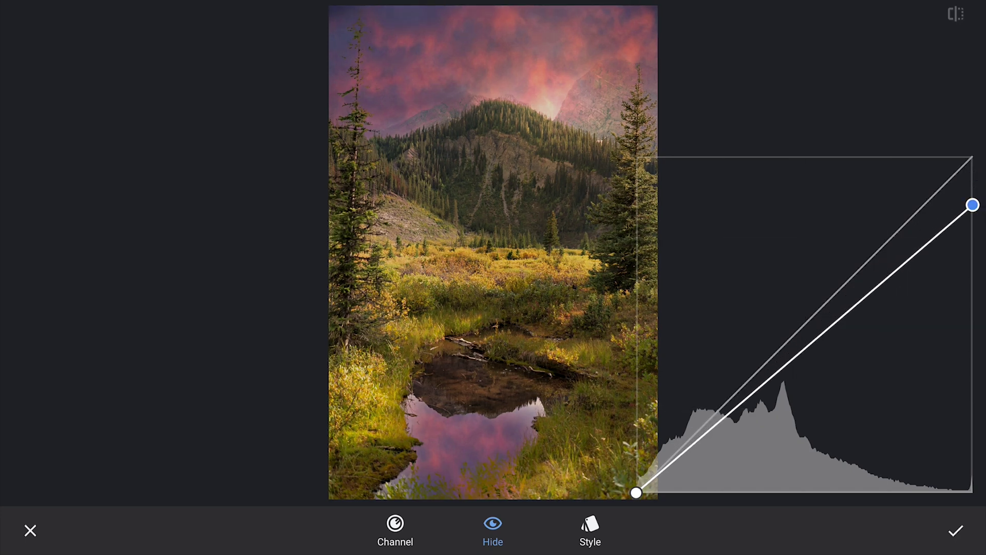
drag(870, 292, 870, 313)
drag(973, 205, 973, 224)
drag(870, 313, 857, 329)
drag(637, 492, 637, 479)
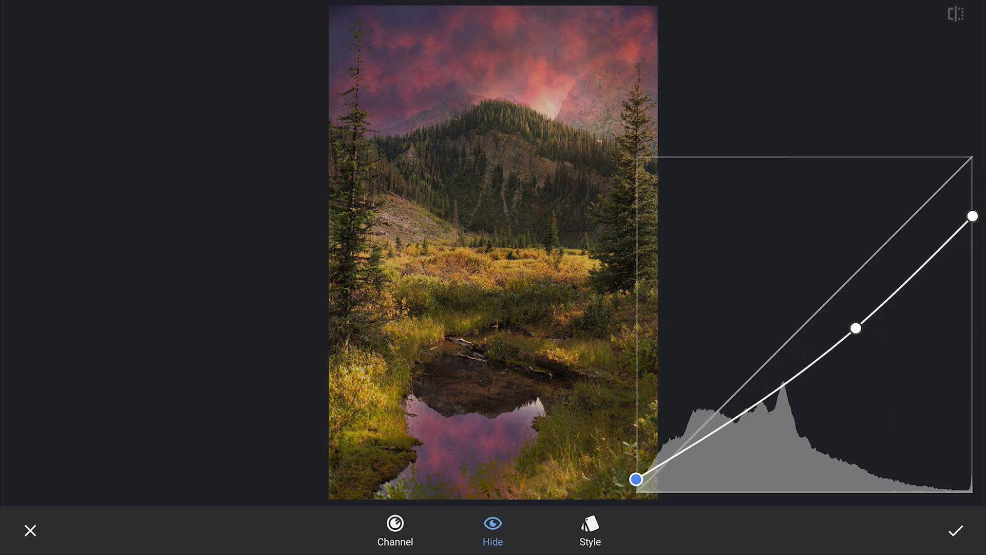
click(973, 217)
click(856, 328)
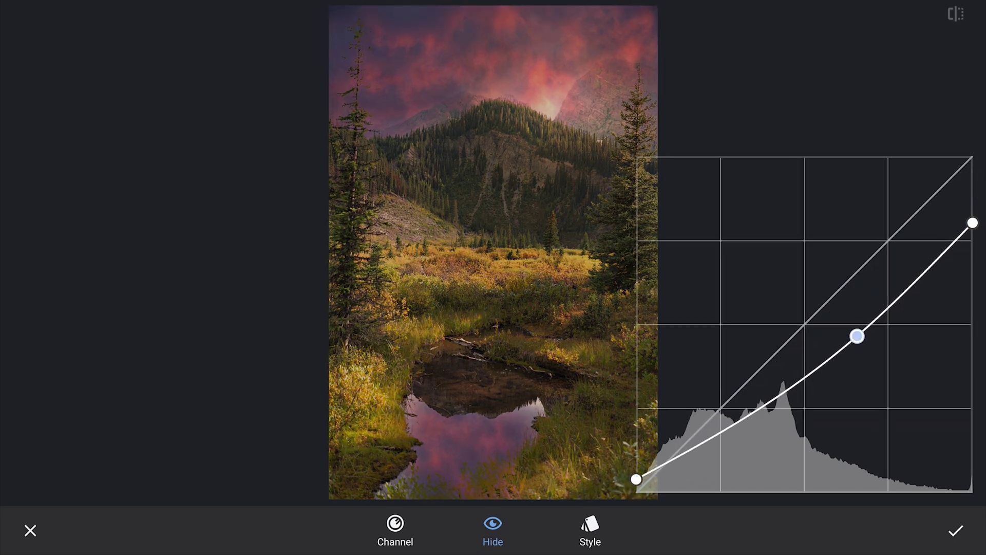
click(956, 530)
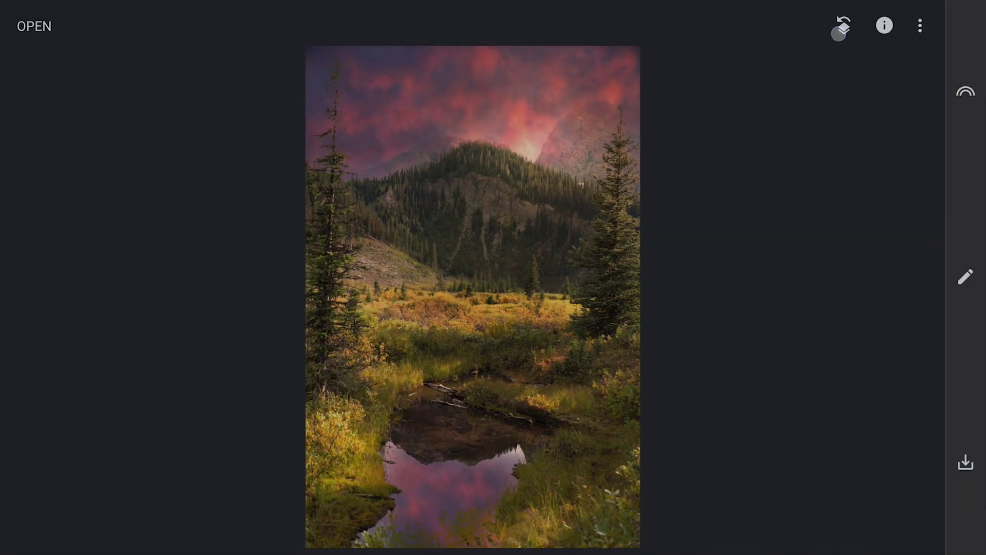
Open the latest Curves edit's brush mask, invert it, and set Curves strength to 0.
click(839, 32)
click(866, 187)
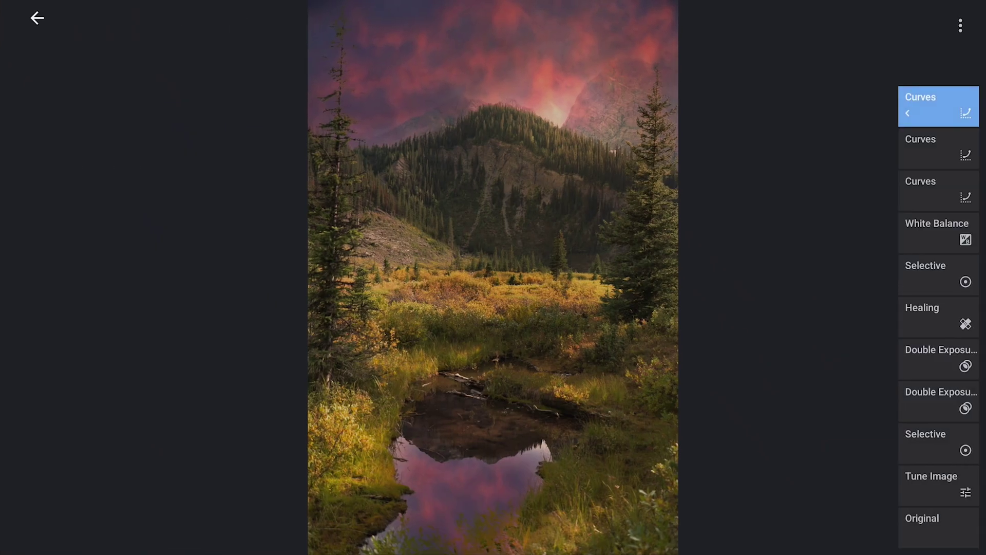
click(939, 107)
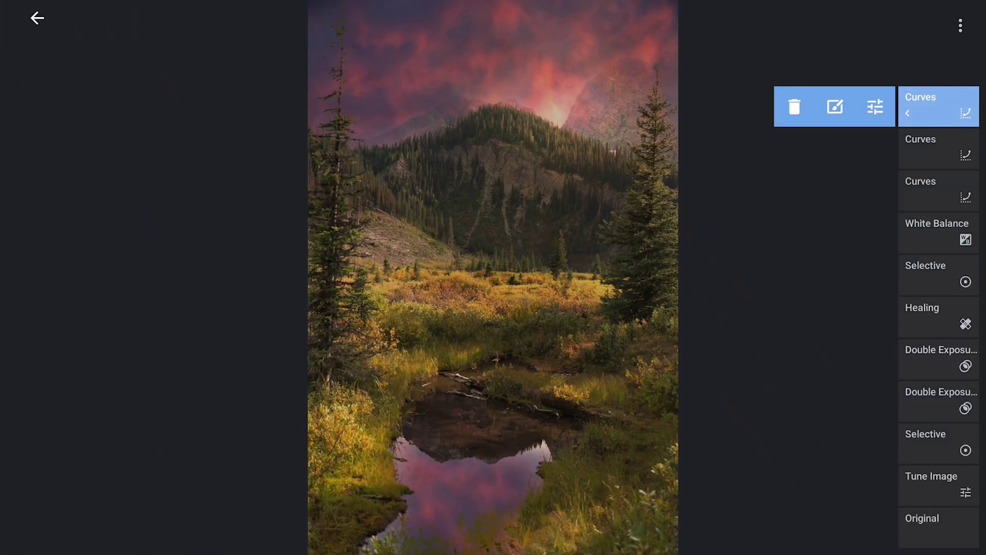
click(835, 105)
click(90, 531)
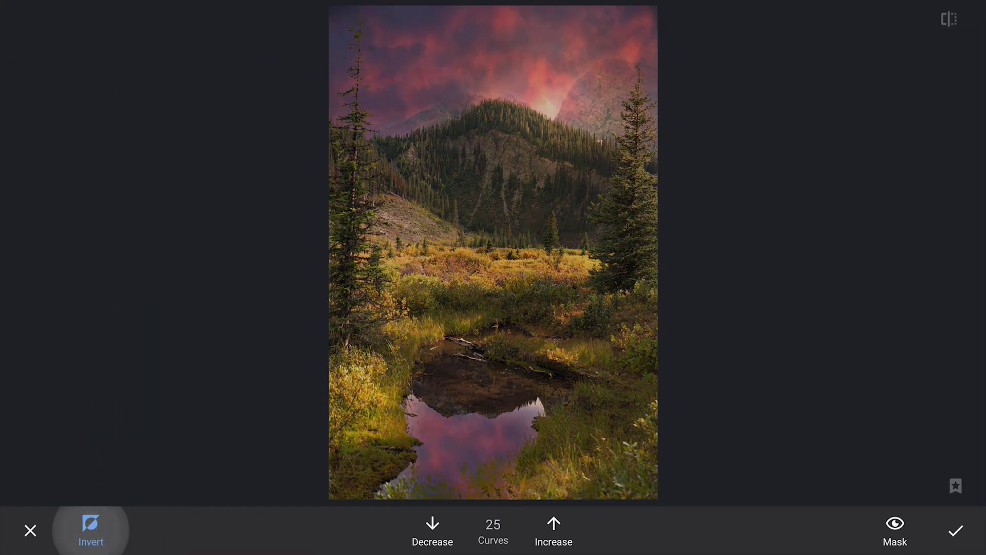
click(433, 531)
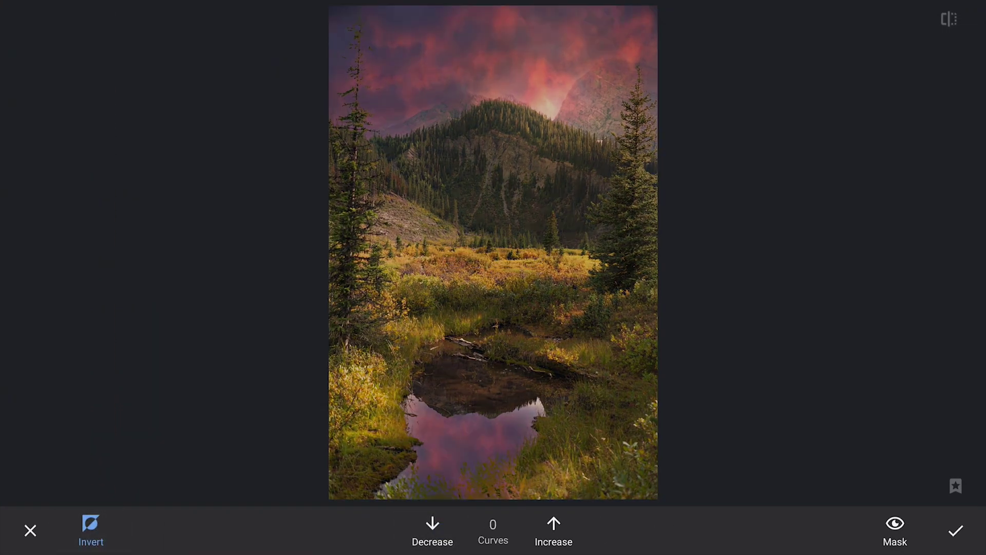
scroll(515, 338, down, 3)
scroll(515, 338, down, 2)
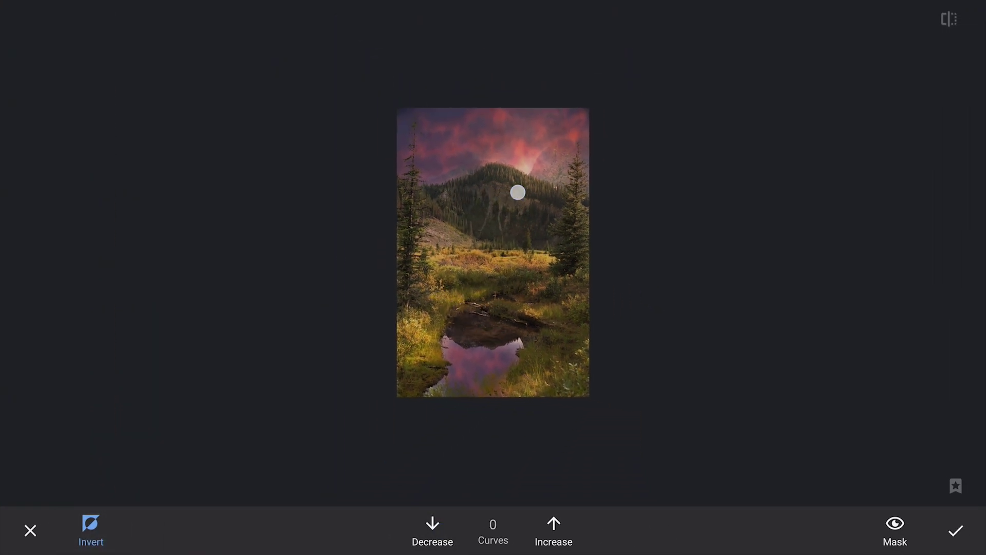
Erase the Curves effect over the mountain, meadow and pond, ending at strength 0.
click(518, 193)
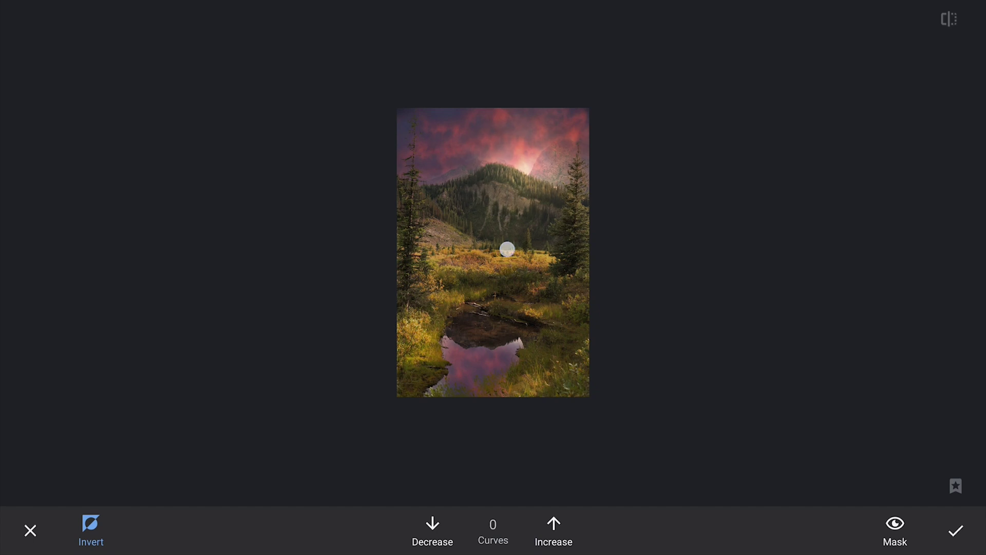
click(508, 249)
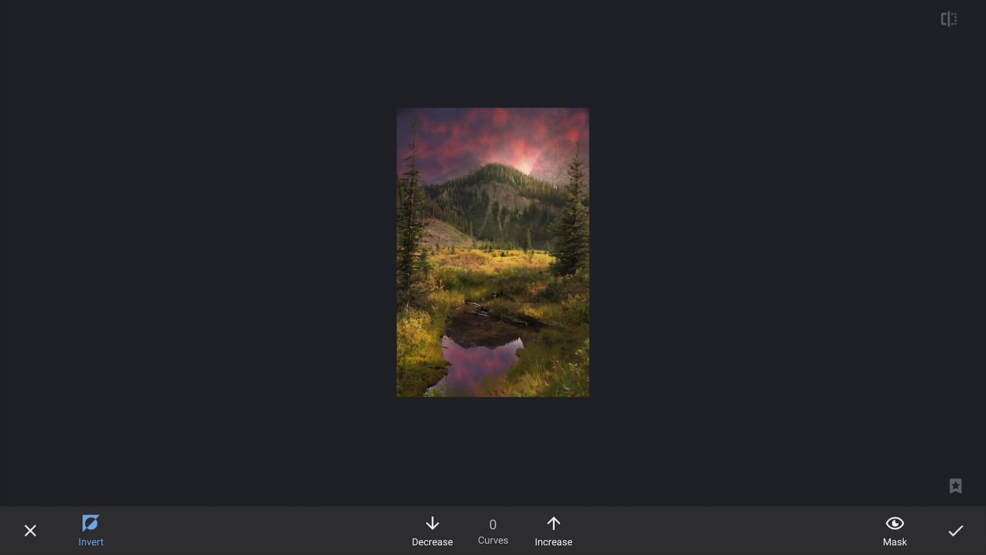
drag(420, 308, 478, 377)
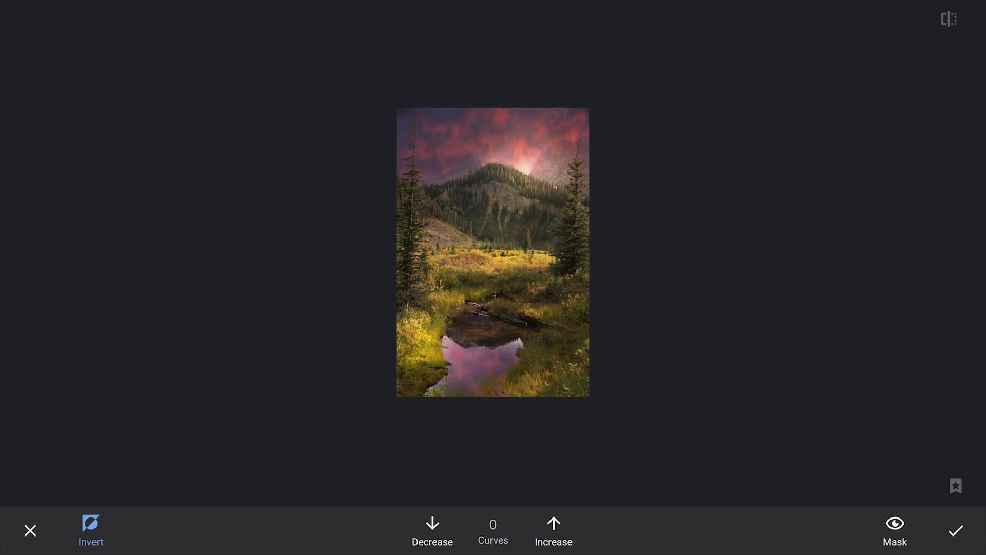
click(522, 344)
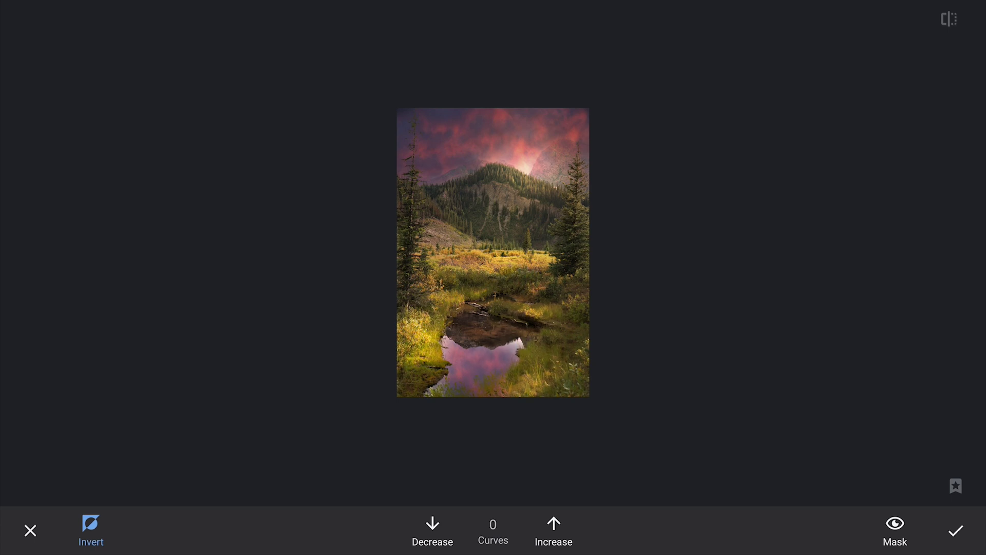
click(553, 529)
scroll(550, 355, up, 2)
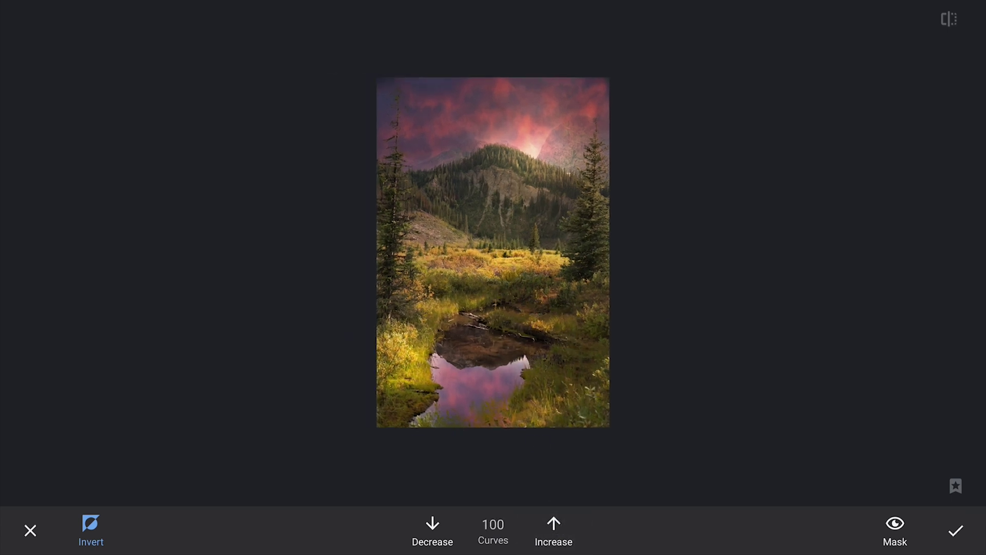
click(432, 530)
scroll(495, 221, up, 2)
scroll(518, 357, down, 2)
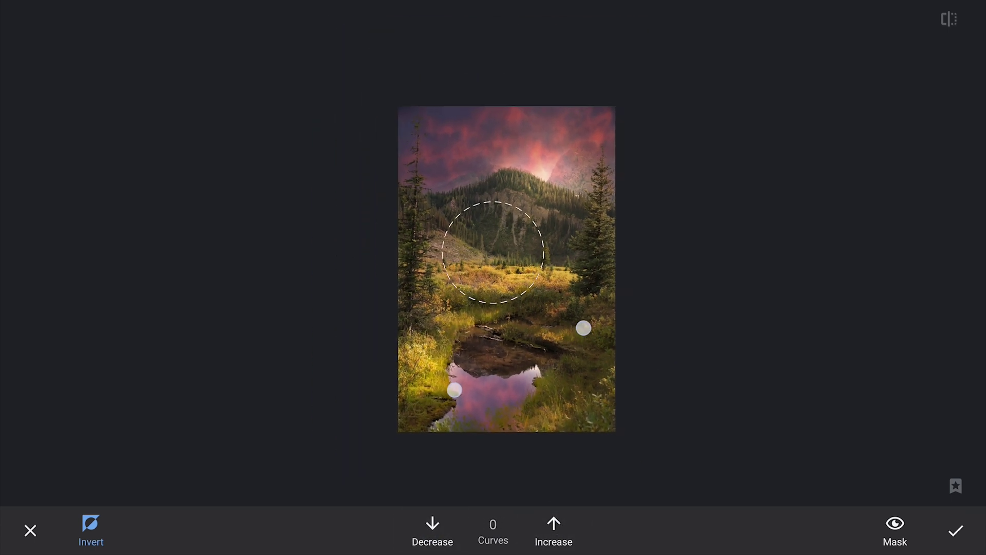
click(553, 529)
click(432, 529)
scroll(509, 374, up, 2)
scroll(532, 408, down, 3)
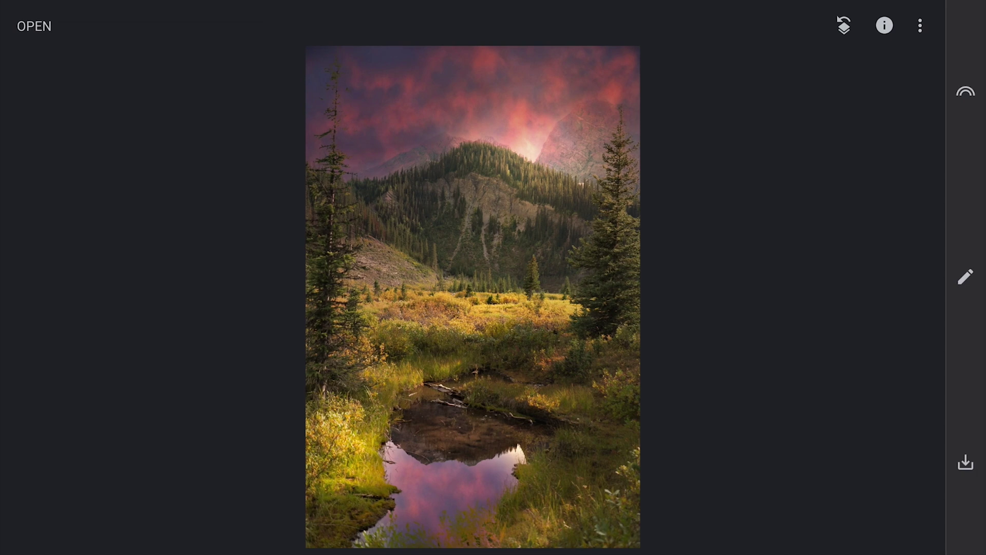
Apply a new Curves edit with a lifted black point and lowered Blue white point.
click(966, 276)
click(832, 46)
drag(621, 482, 601, 275)
click(395, 528)
click(217, 449)
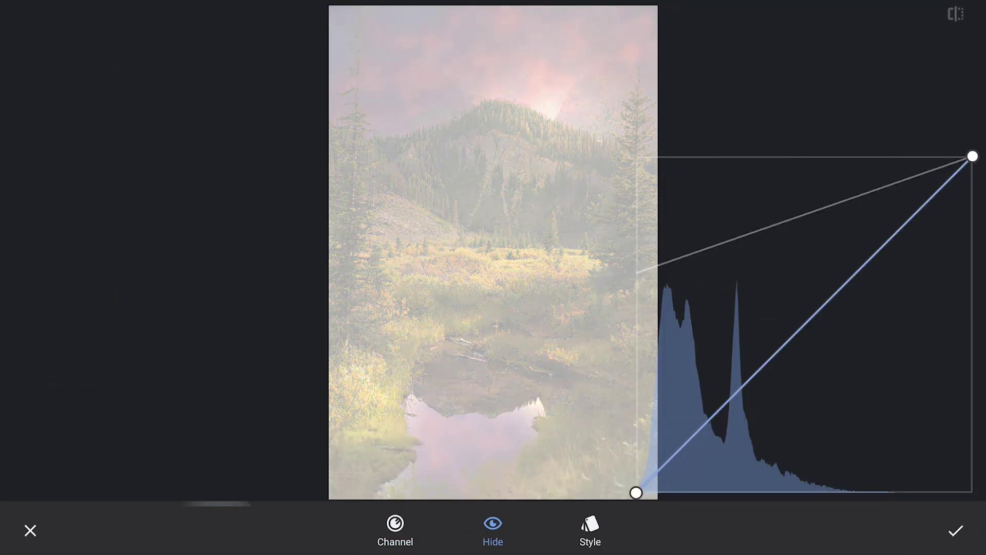
drag(973, 156, 982, 366)
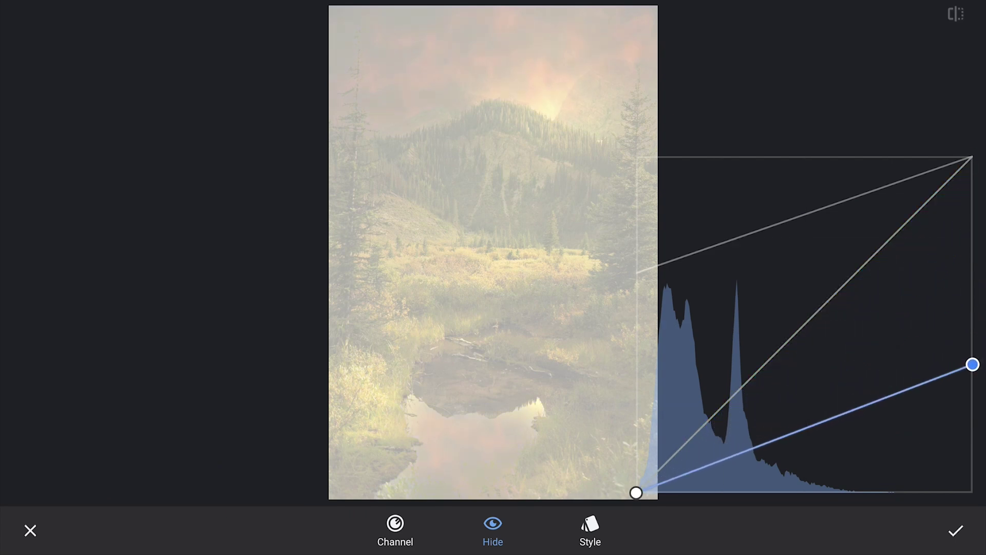
click(956, 531)
Brush the new Curves edit onto the sky around the sun and mountain.
click(840, 25)
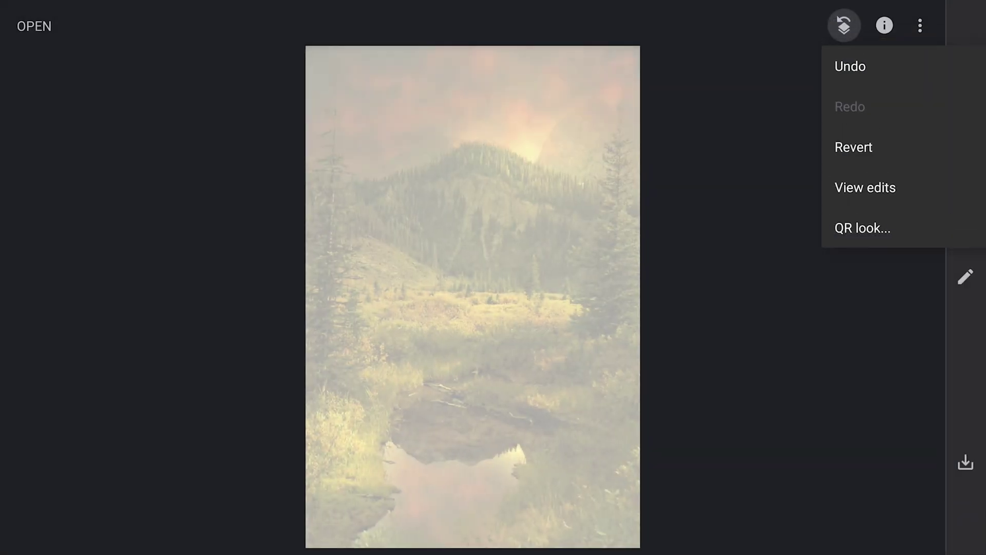
click(870, 189)
click(925, 81)
click(835, 82)
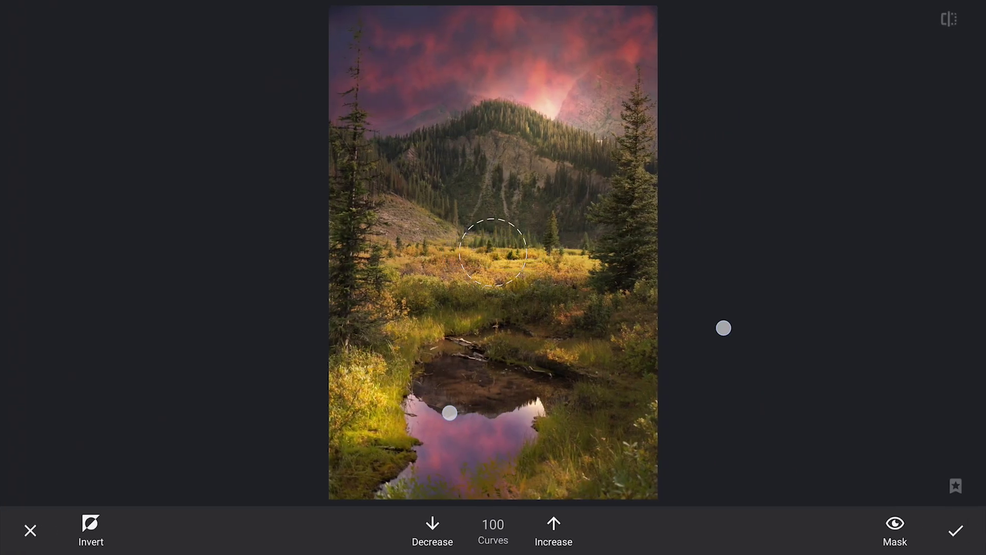
drag(703, 335, 624, 366)
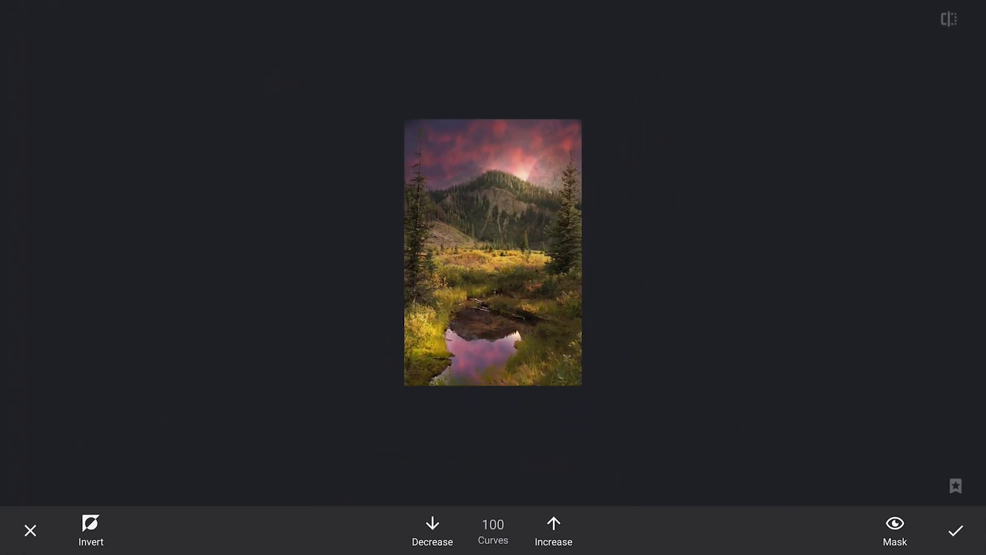
drag(485, 185, 554, 177)
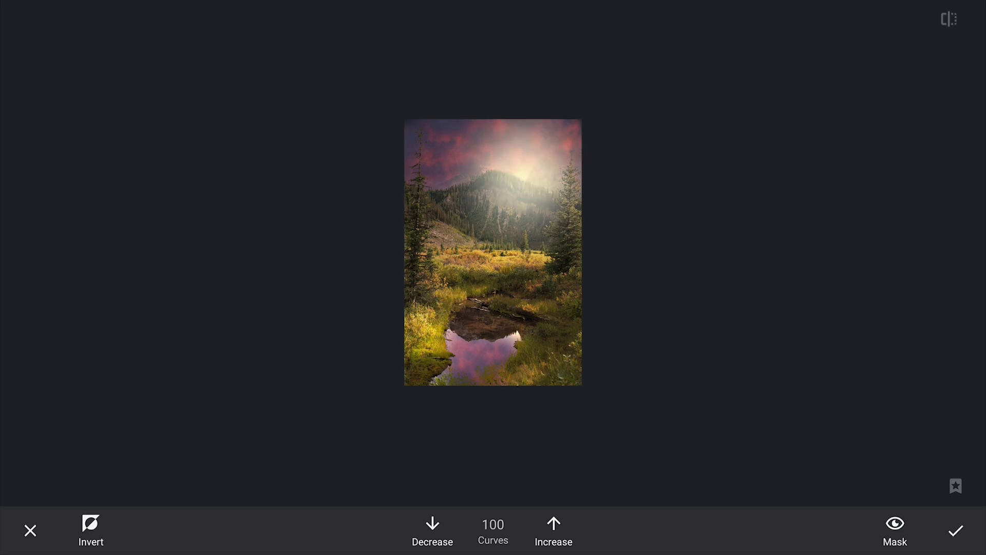
click(956, 530)
Rework that curve by lowering its dark end and raising the Blue highlights slightly.
click(925, 81)
click(880, 80)
click(965, 87)
drag(637, 271, 636, 318)
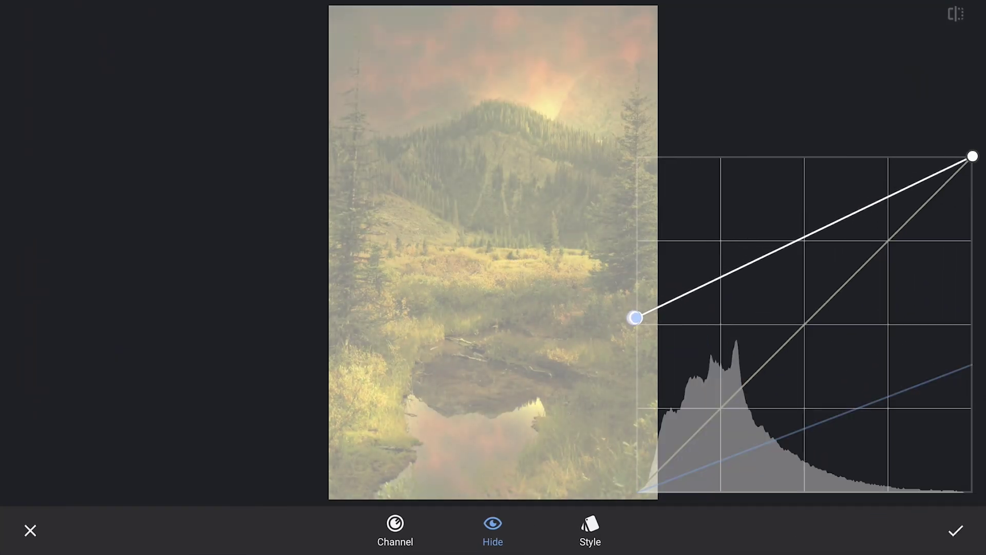
drag(972, 364, 973, 333)
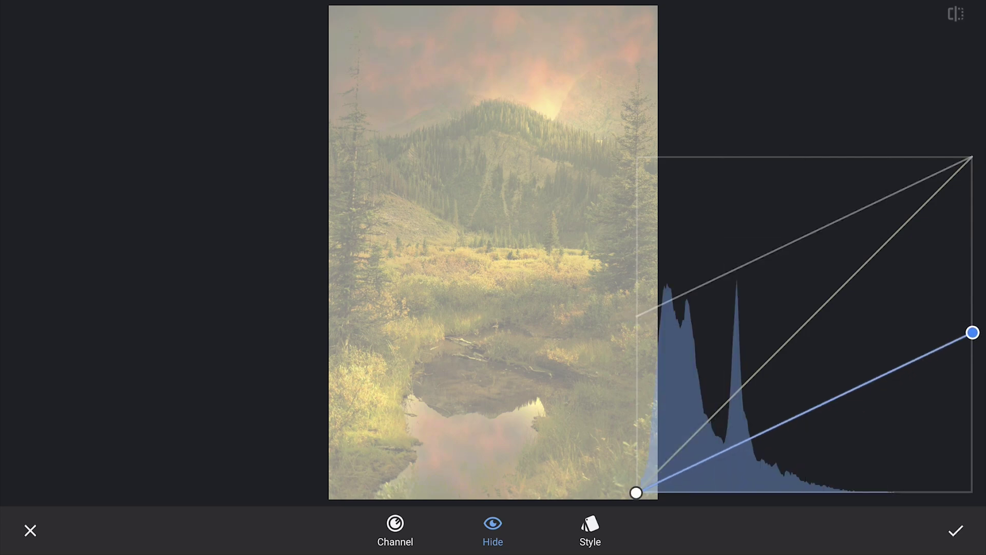
click(955, 531)
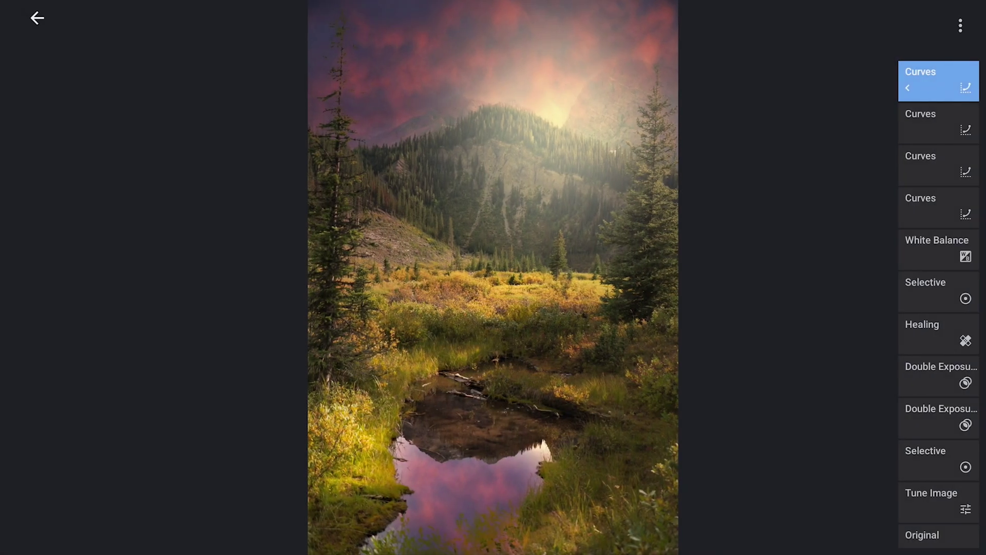
Erase the newest Curves glow from the mountain, upper meadow and parts of the sky.
click(922, 85)
click(838, 79)
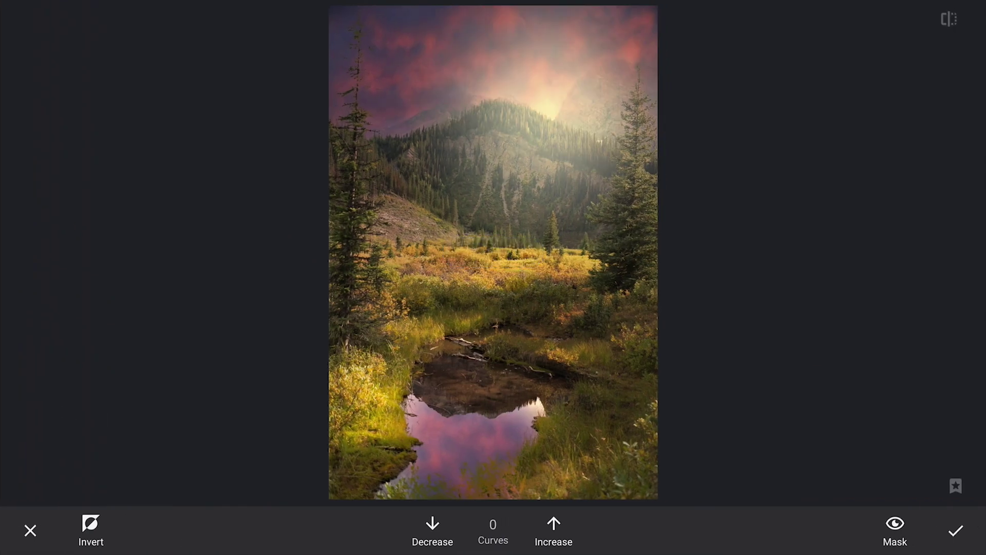
scroll(414, 416, down, 3)
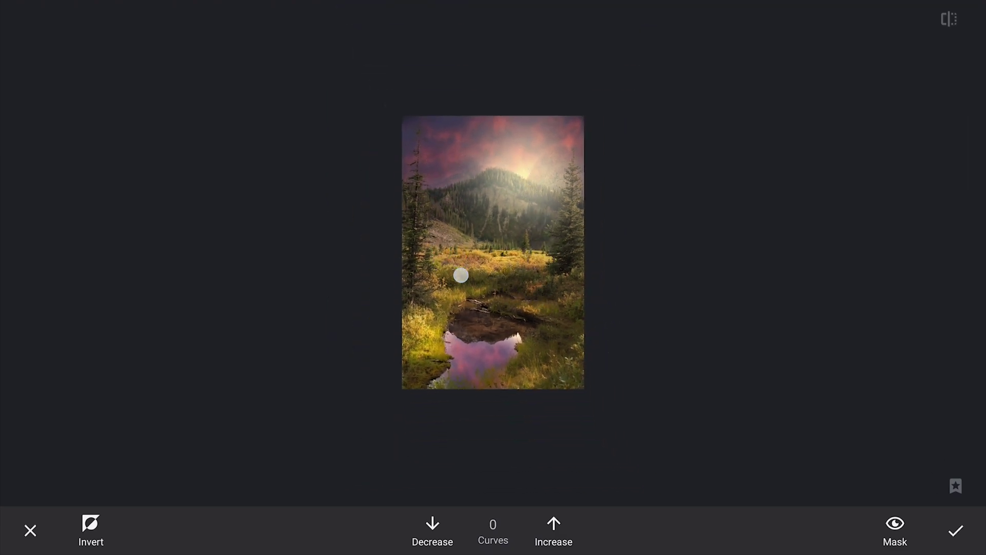
drag(453, 273, 619, 259)
mouse_move(462, 303)
mouse_down()
mouse_move(619, 247)
mouse_move(605, 264)
mouse_up()
mouse_move(504, 83)
mouse_down()
mouse_move(548, 101)
mouse_move(630, 76)
mouse_up()
drag(481, 163, 362, 194)
Paint soft haze at strength 50 over the slope and meadow, then reduce it at 0.
click(554, 531)
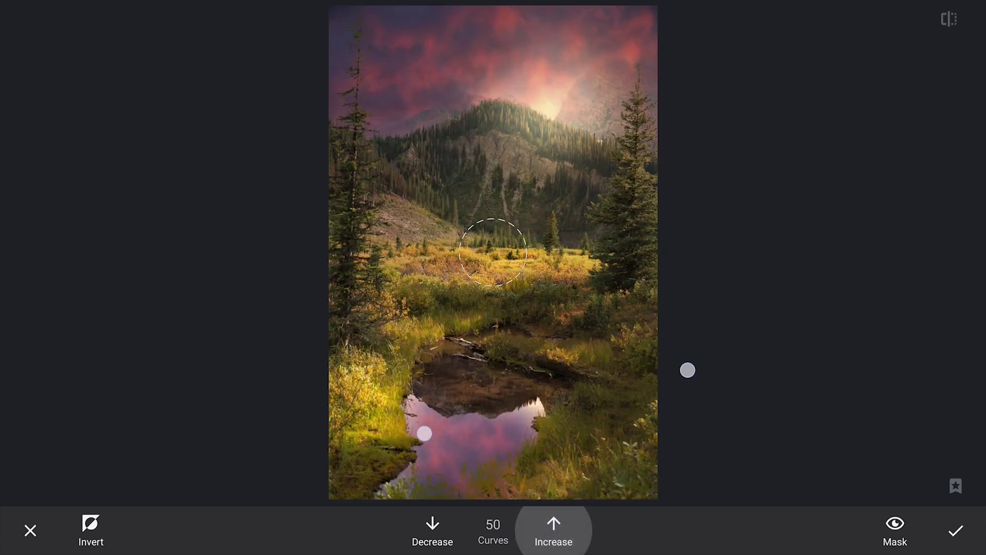
scroll(494, 255, down, 3)
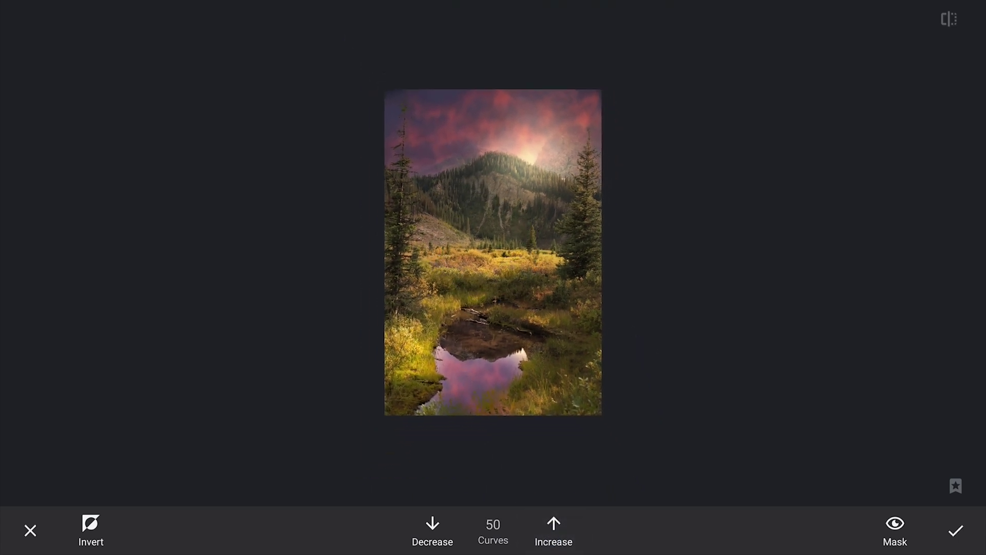
drag(471, 216, 555, 231)
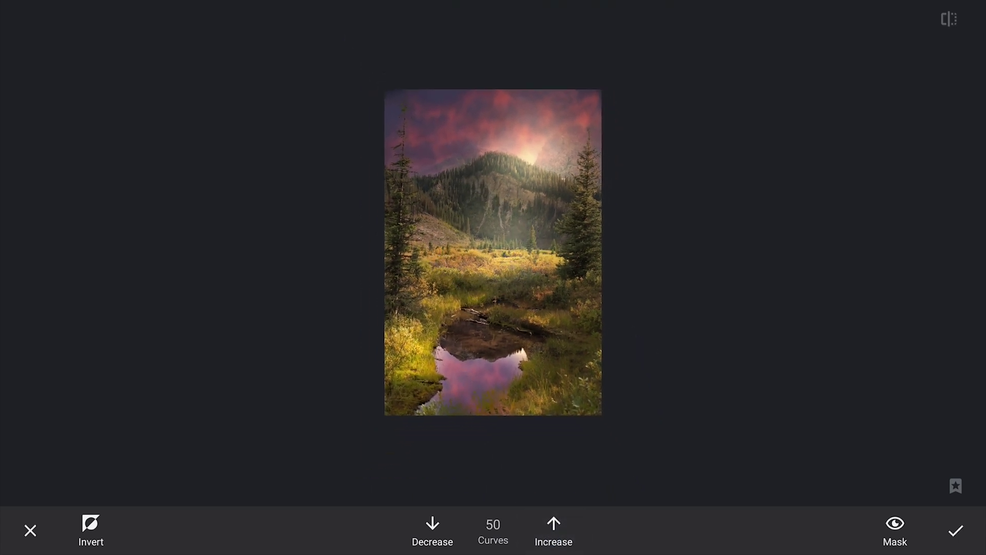
drag(447, 278, 532, 339)
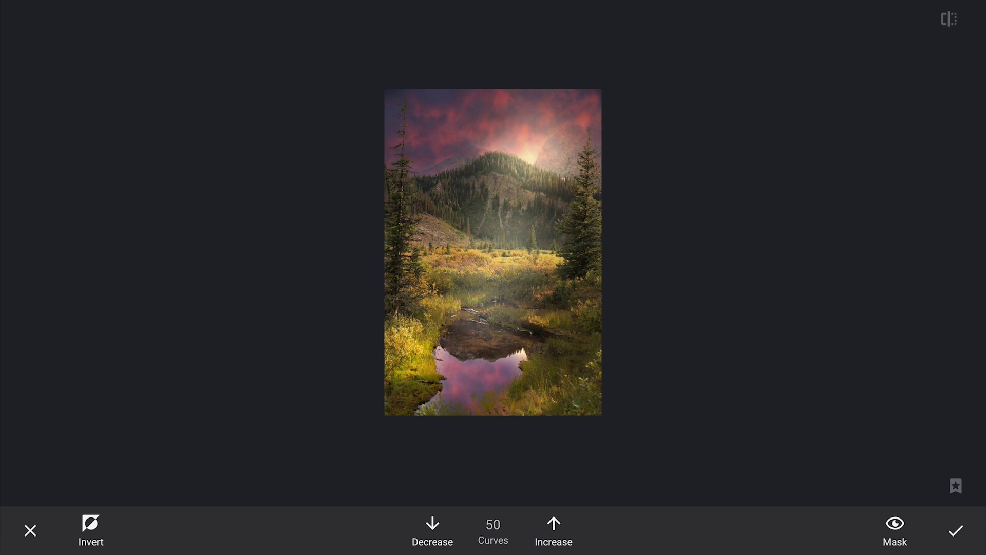
click(433, 530)
click(432, 531)
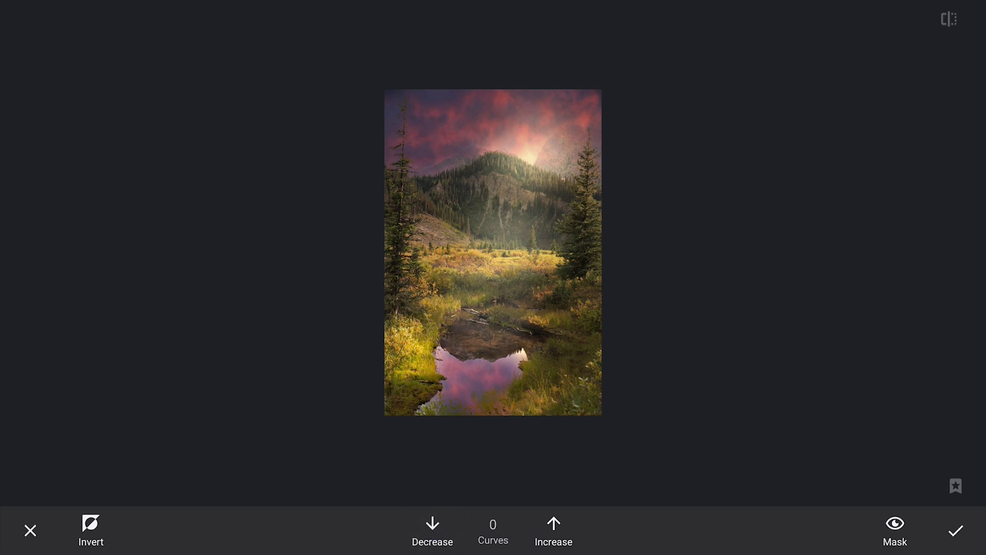
drag(462, 286, 621, 285)
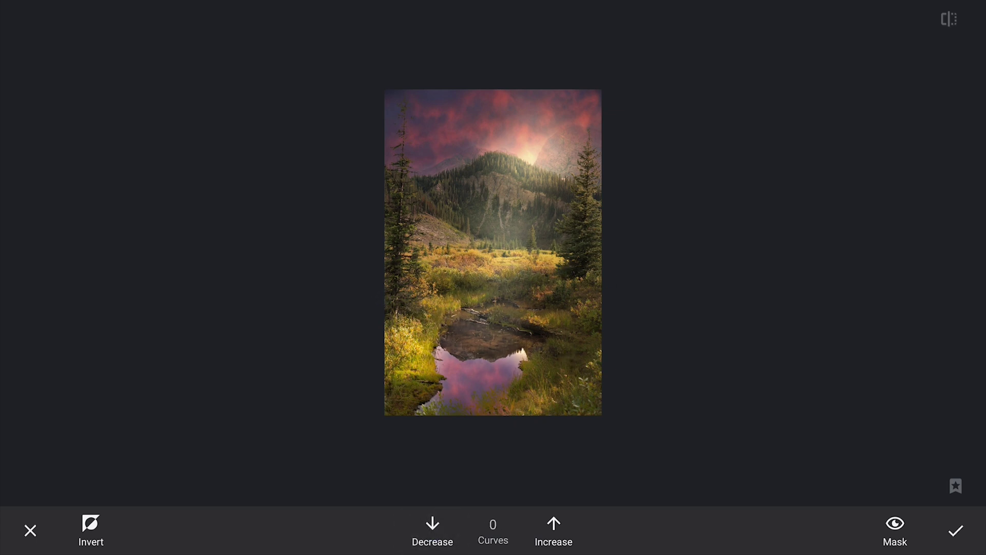
click(956, 530)
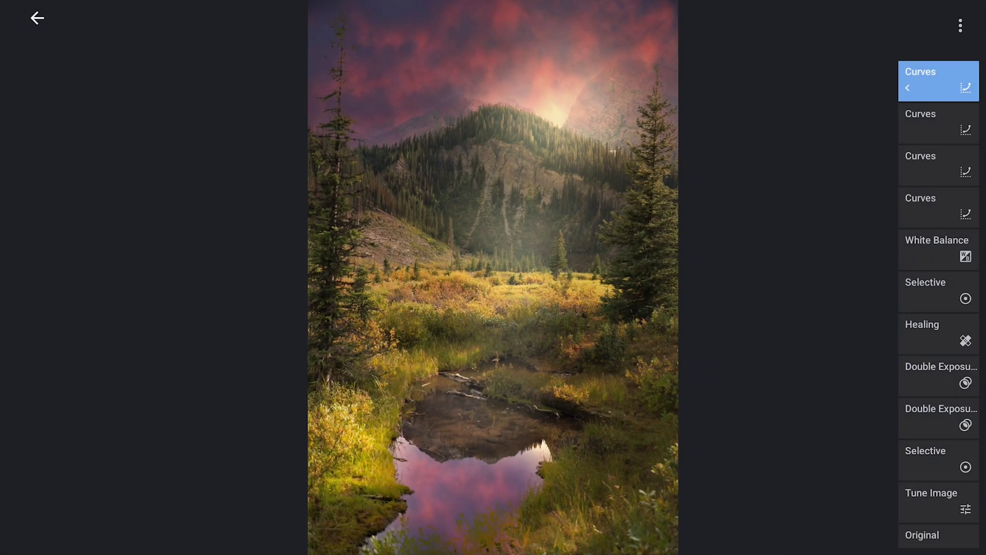
Brush the second Curves edit with strength raised to full and apply it.
click(939, 123)
click(835, 123)
click(553, 530)
click(554, 531)
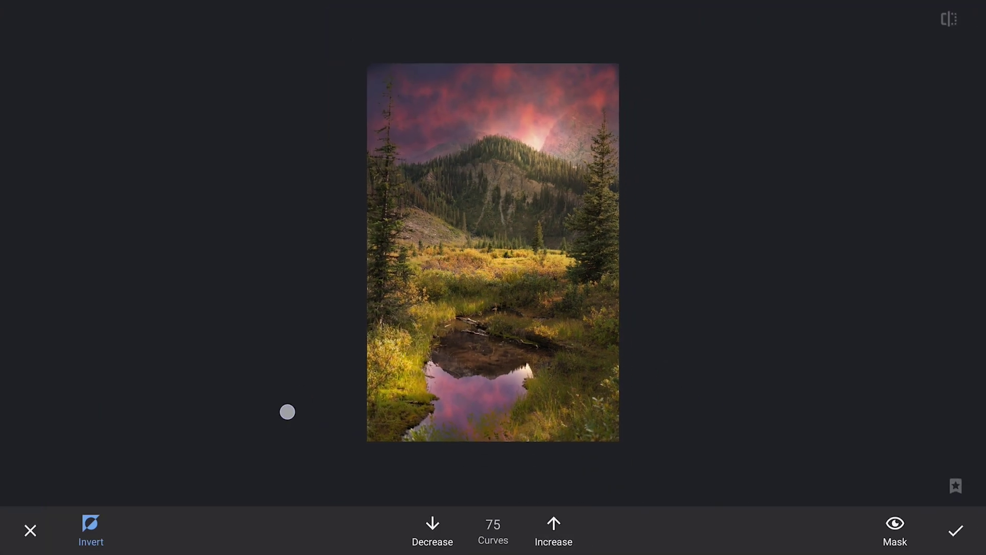
click(554, 530)
click(956, 530)
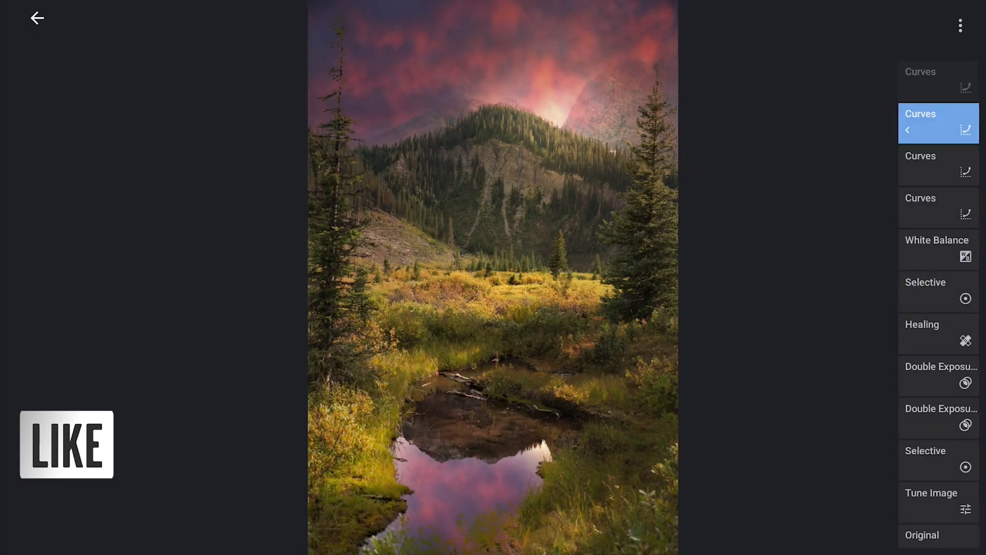
Lower the top Curves mask's painting strength and apply the mask changes.
click(37, 17)
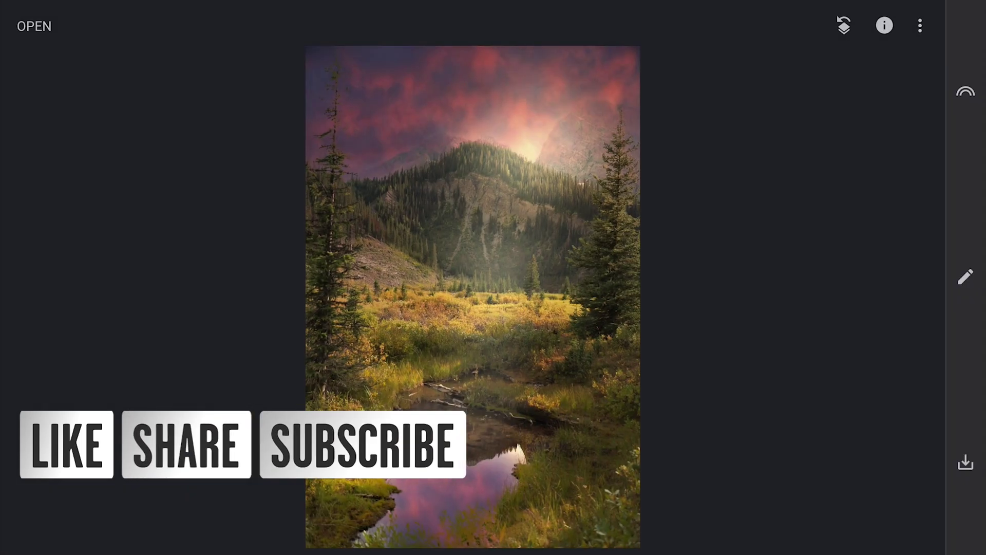
click(844, 26)
click(850, 187)
click(835, 82)
click(433, 531)
click(432, 530)
click(433, 530)
click(433, 530)
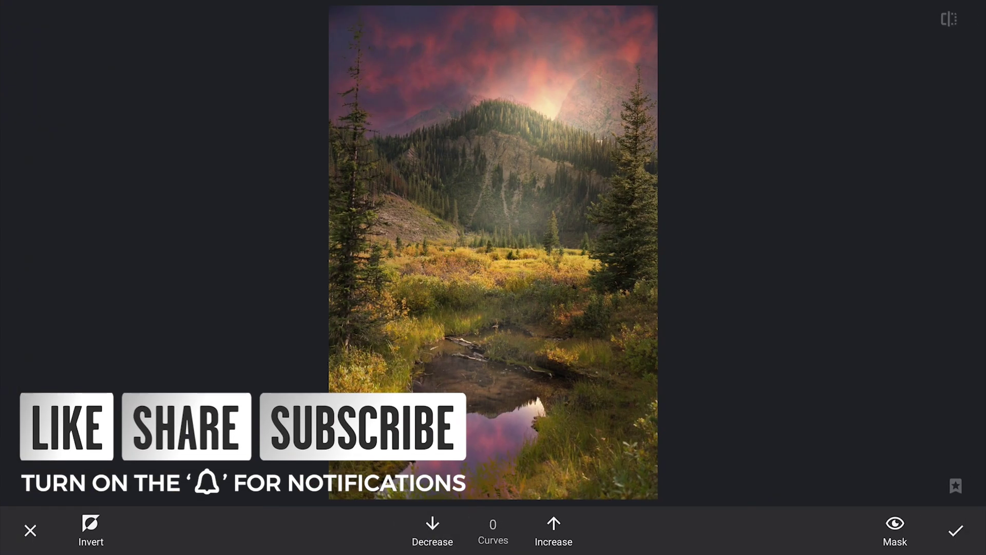
click(956, 530)
Apply a new Curves edit with the dark end raised to brighten the photo.
click(37, 18)
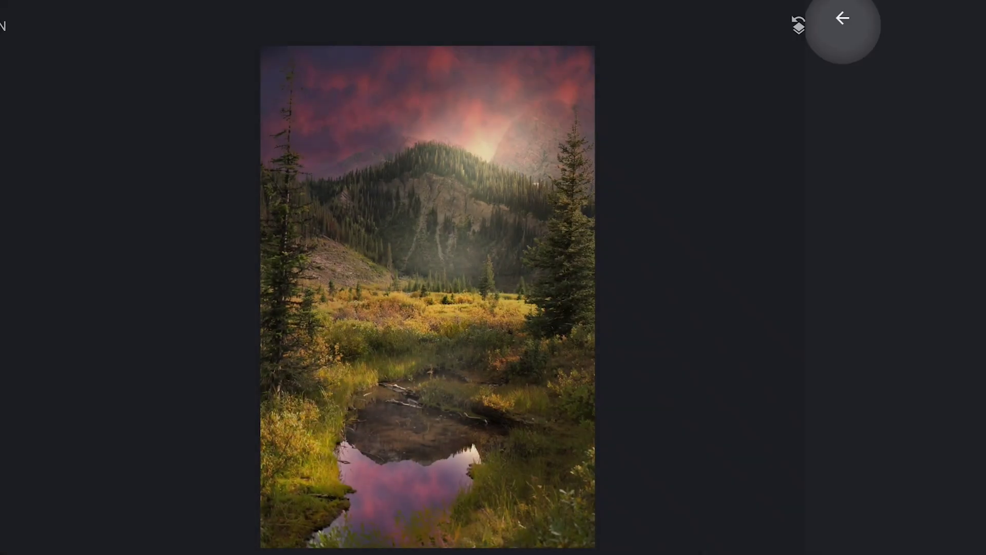
click(968, 279)
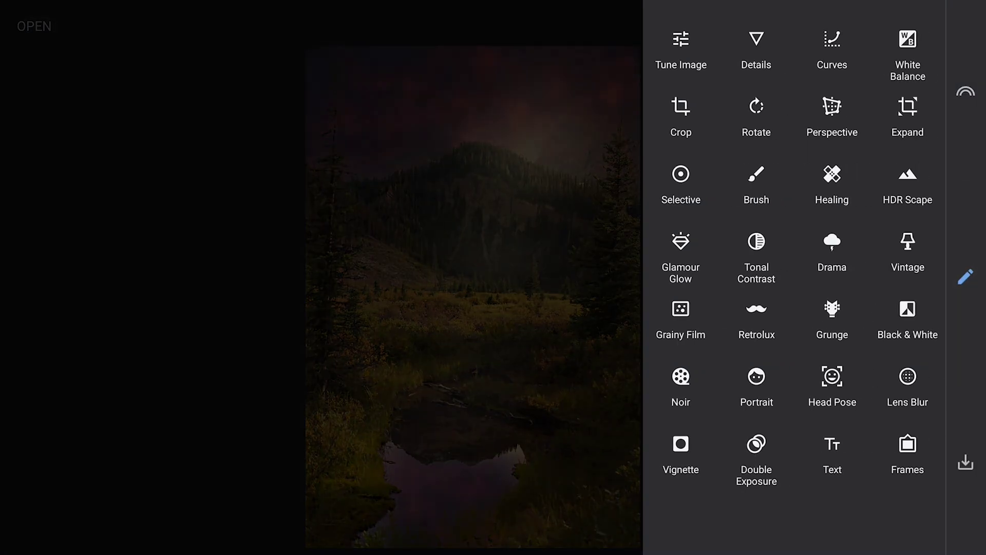
click(846, 46)
click(396, 526)
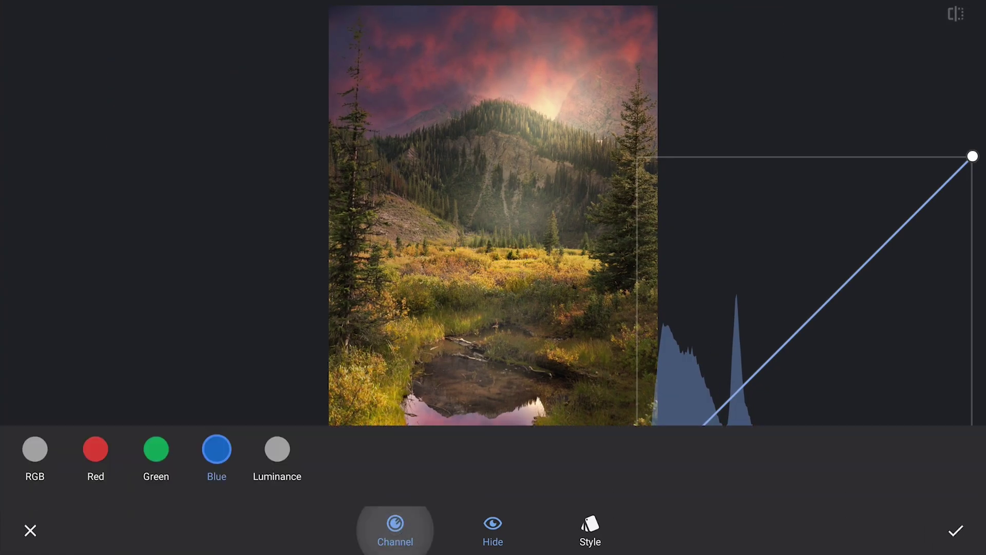
click(275, 449)
drag(637, 491, 637, 327)
click(956, 530)
Brush that Curves edit at 100 onto the glowing light source behind the mountain.
click(842, 32)
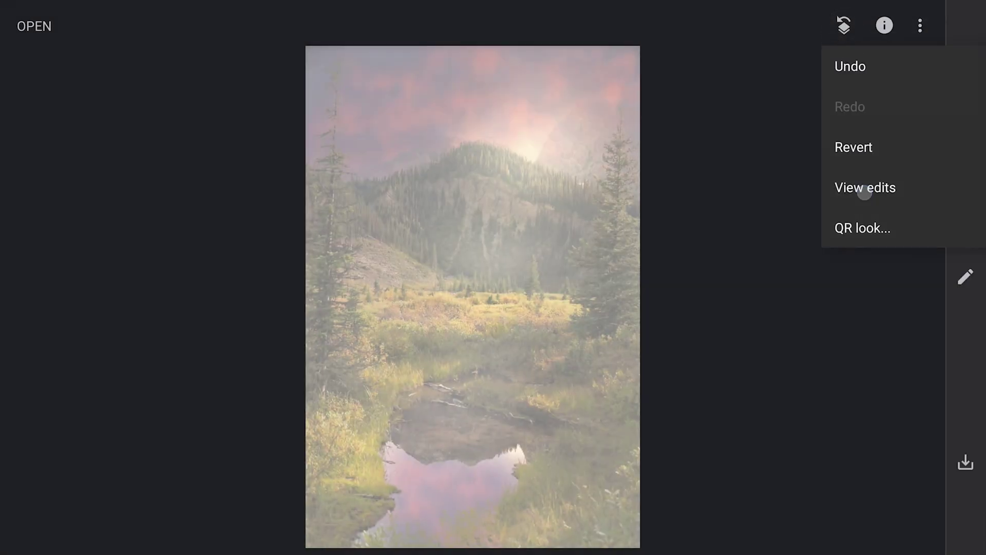
click(866, 189)
click(938, 82)
click(834, 80)
click(555, 531)
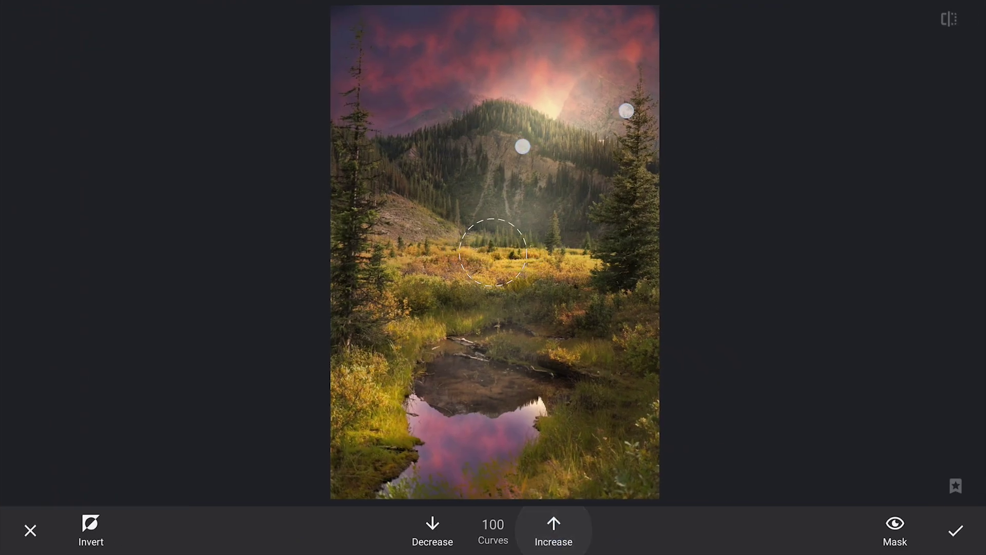
scroll(540, 231, up, 5)
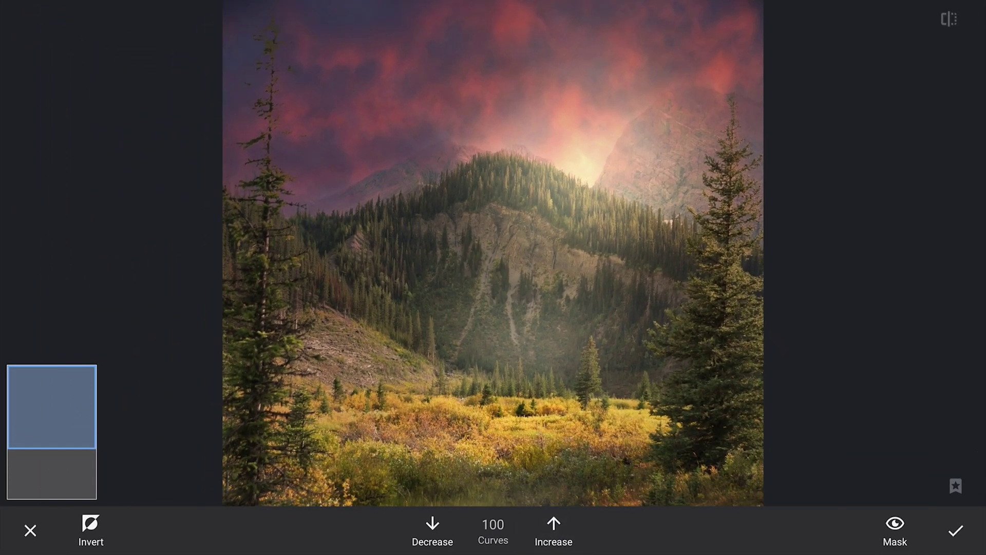
drag(589, 179, 587, 169)
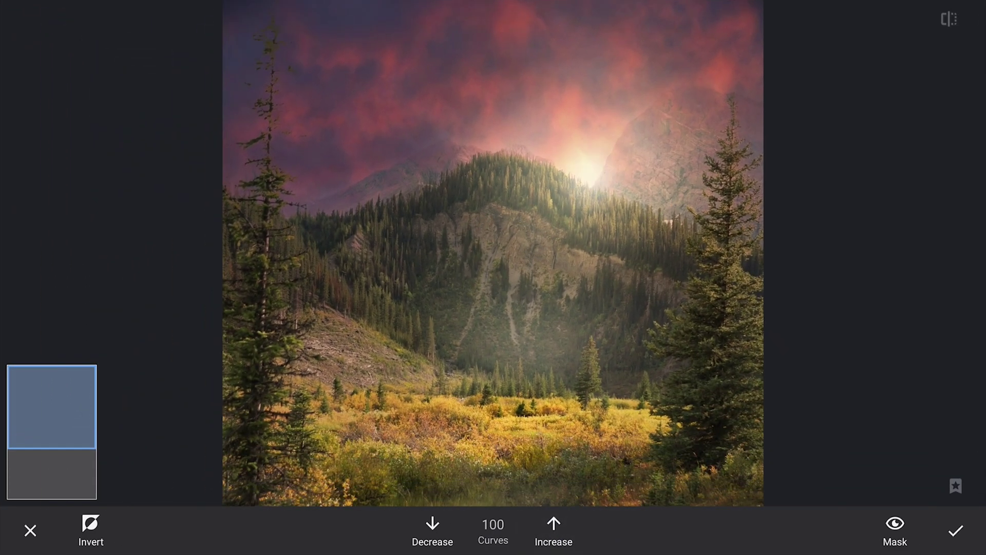
scroll(555, 320, down, 5)
click(956, 531)
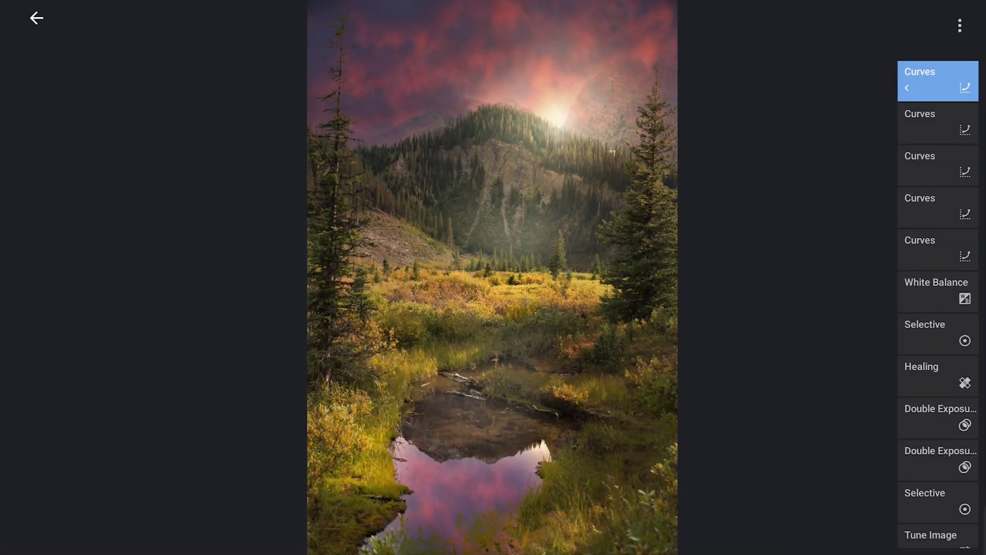
Compare earlier states in the edit stack, then restore all edits and close history.
click(934, 248)
click(934, 215)
click(930, 182)
click(935, 123)
click(935, 81)
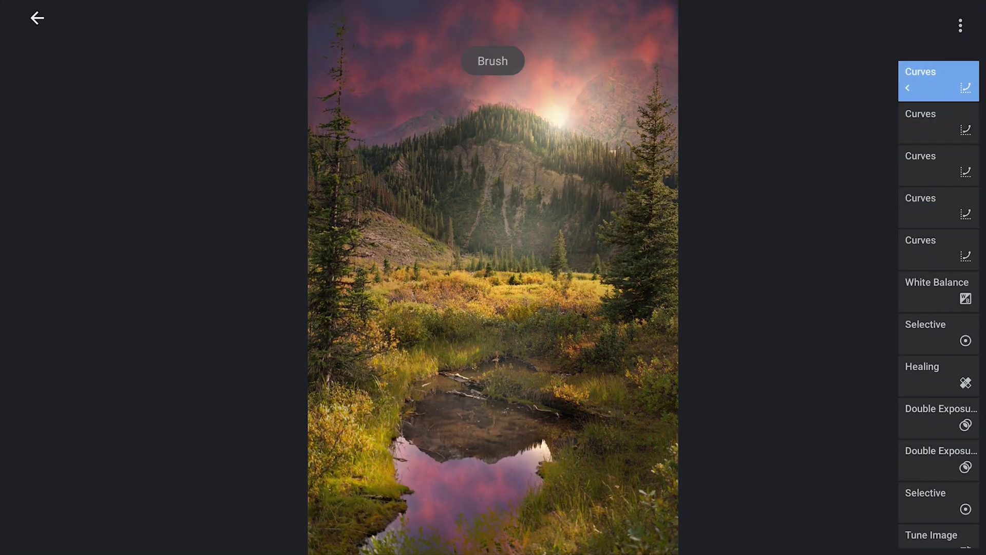
click(35, 20)
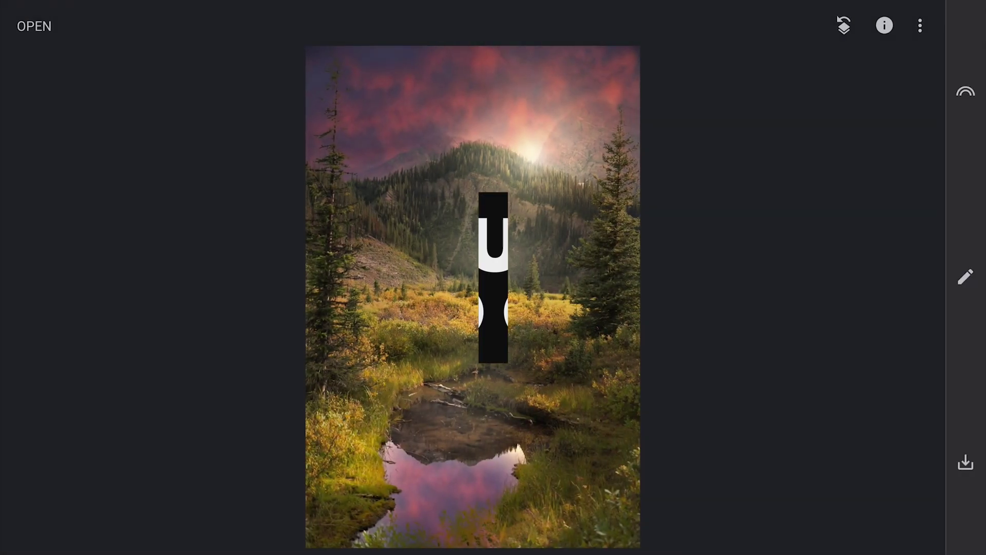
Set up the Dodge & Burn brush to darken at -5.
click(966, 277)
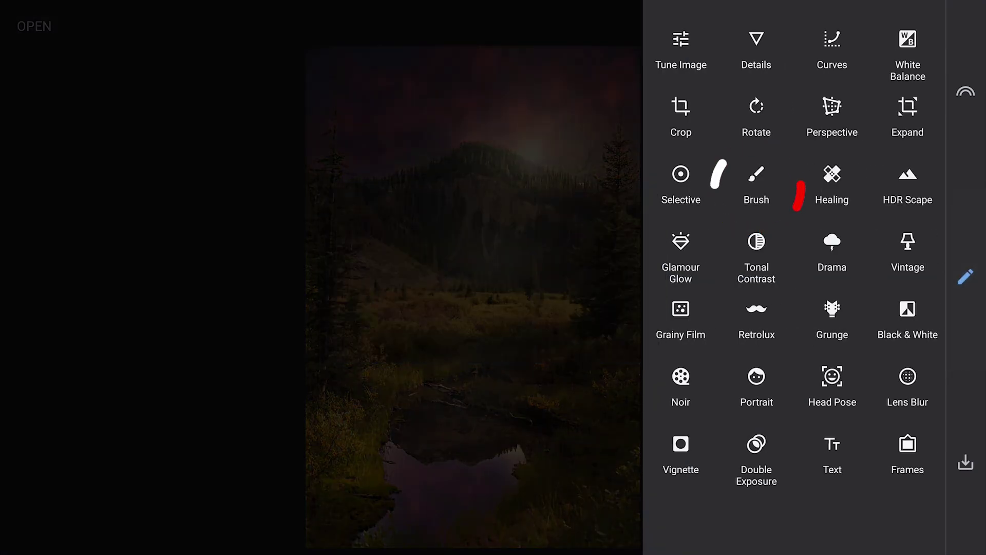
click(752, 187)
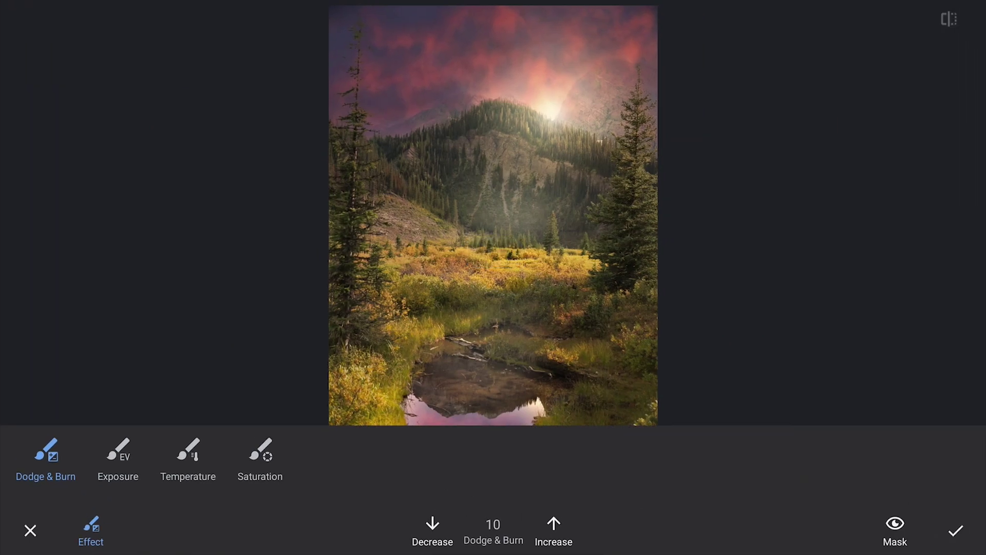
click(432, 534)
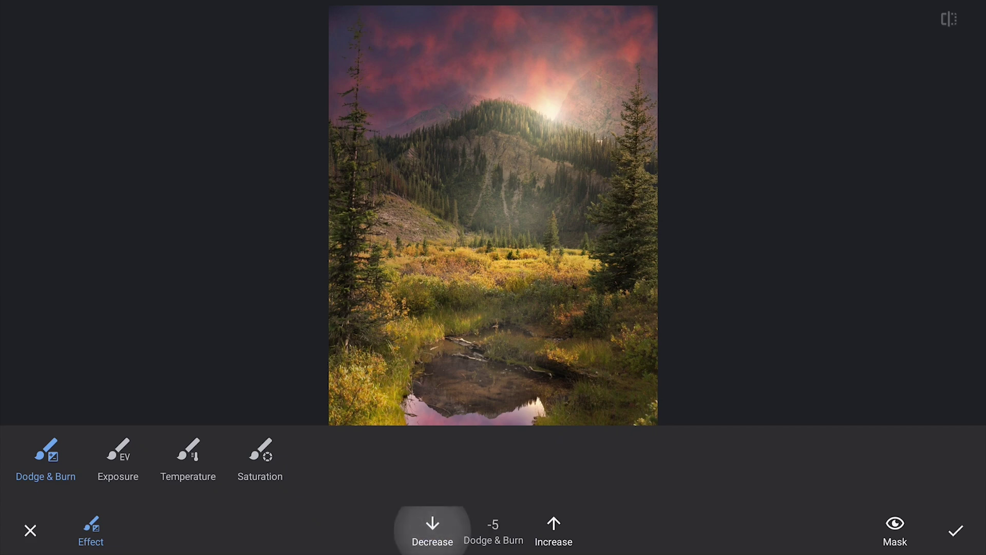
click(46, 459)
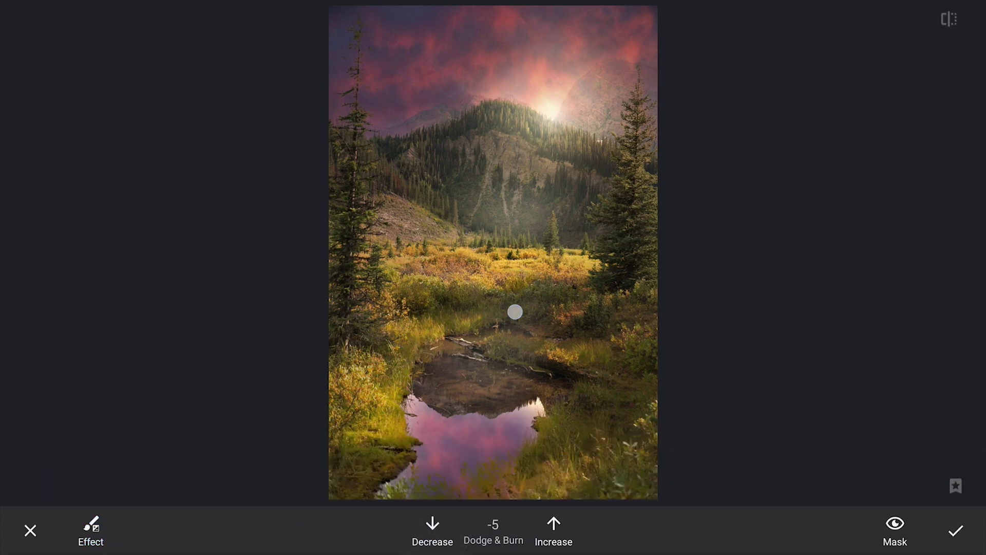
Burn the grass, pond and mountain slopes, comparing against the unedited photo.
drag(400, 322, 316, 341)
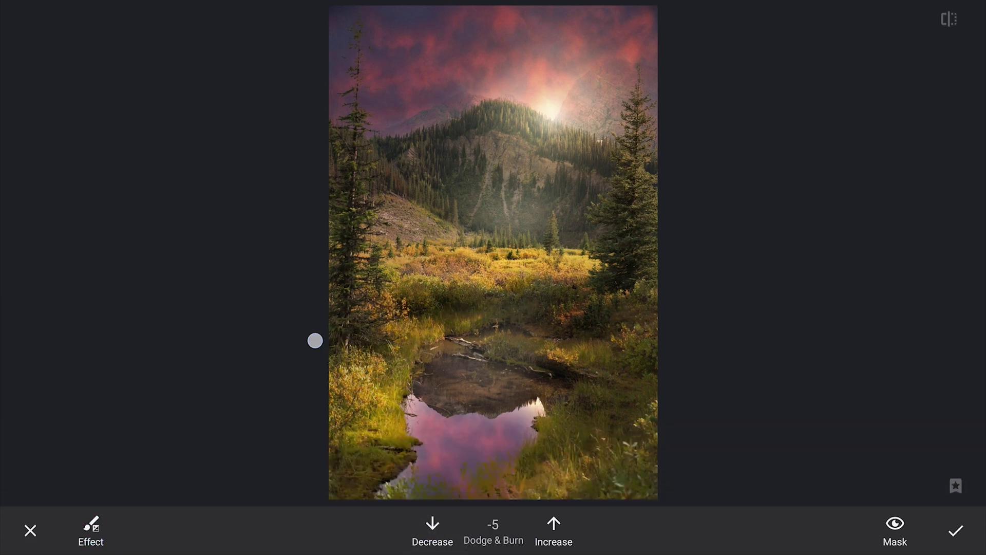
drag(456, 382, 540, 368)
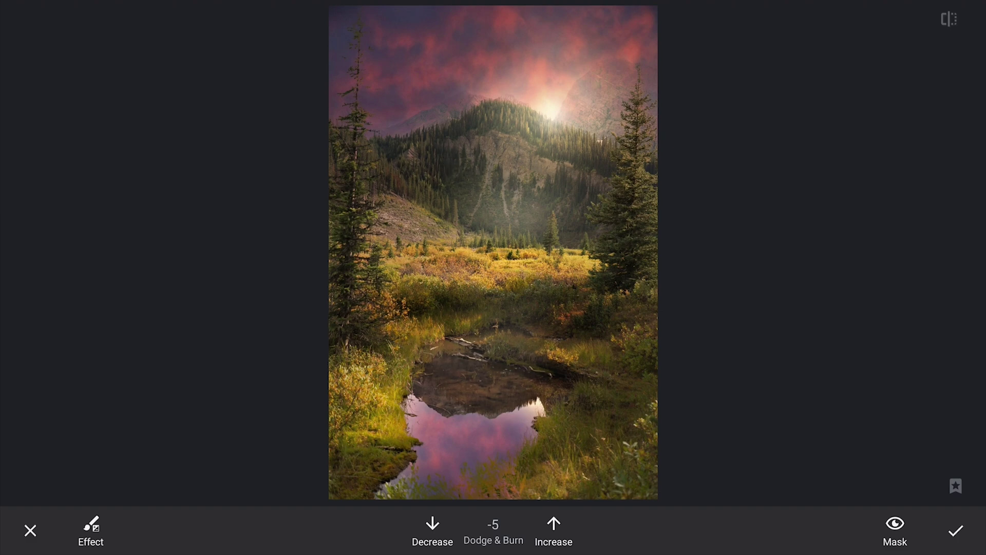
drag(526, 205, 616, 194)
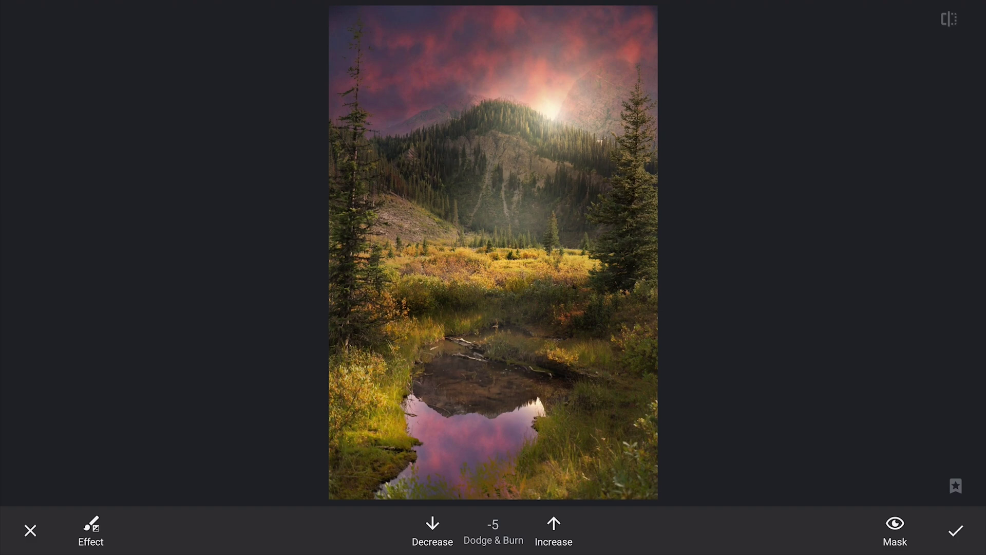
drag(374, 389, 318, 479)
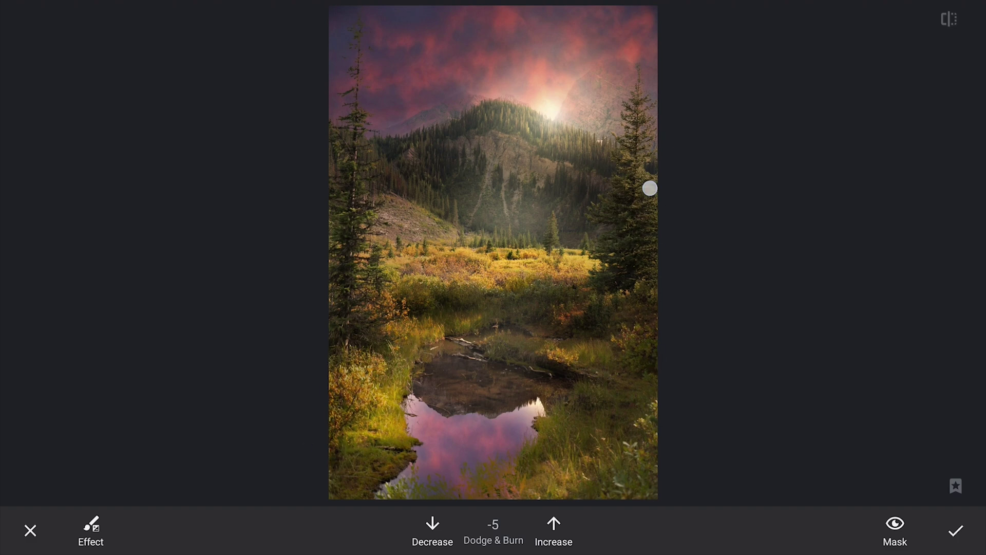
drag(647, 454, 659, 336)
drag(384, 219, 360, 229)
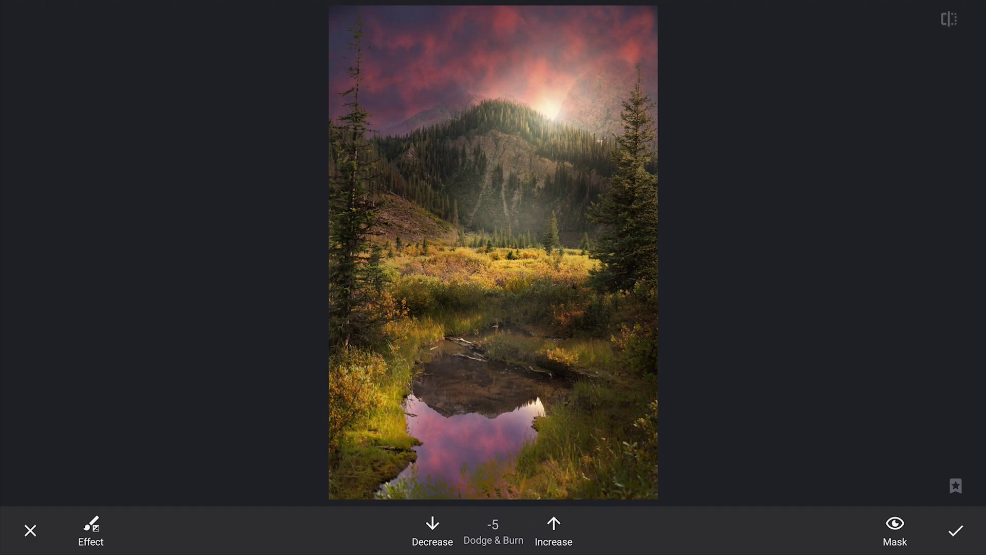
click(950, 20)
click(554, 530)
click(432, 531)
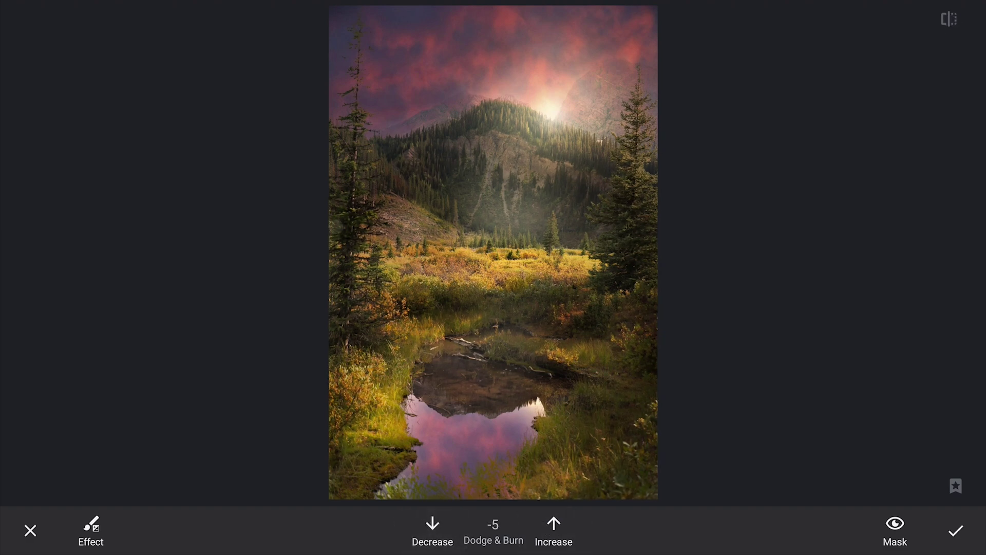
Apply the burn edits and create a Curves edit with lowered highlight and midtone points.
click(955, 530)
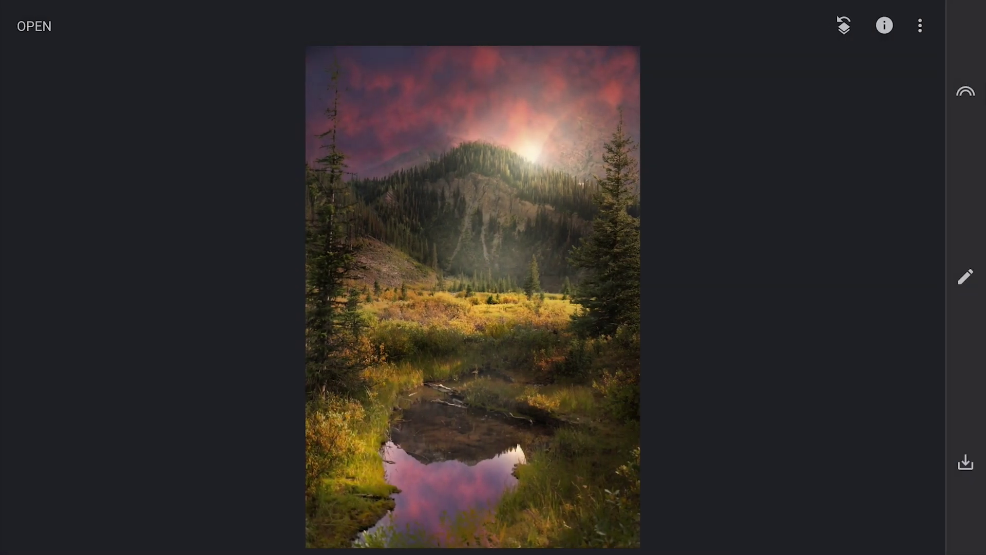
click(966, 276)
click(832, 47)
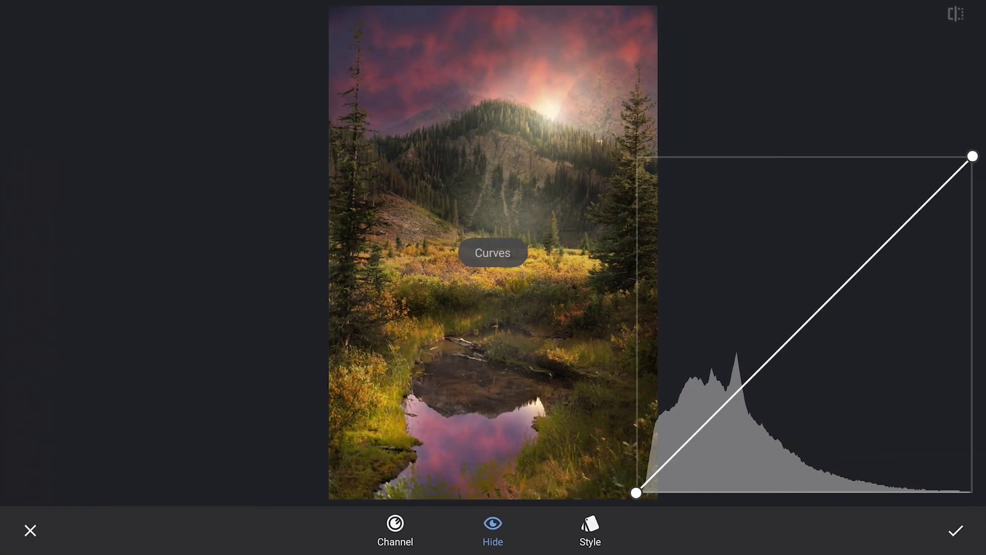
drag(973, 157, 973, 192)
drag(865, 290, 864, 304)
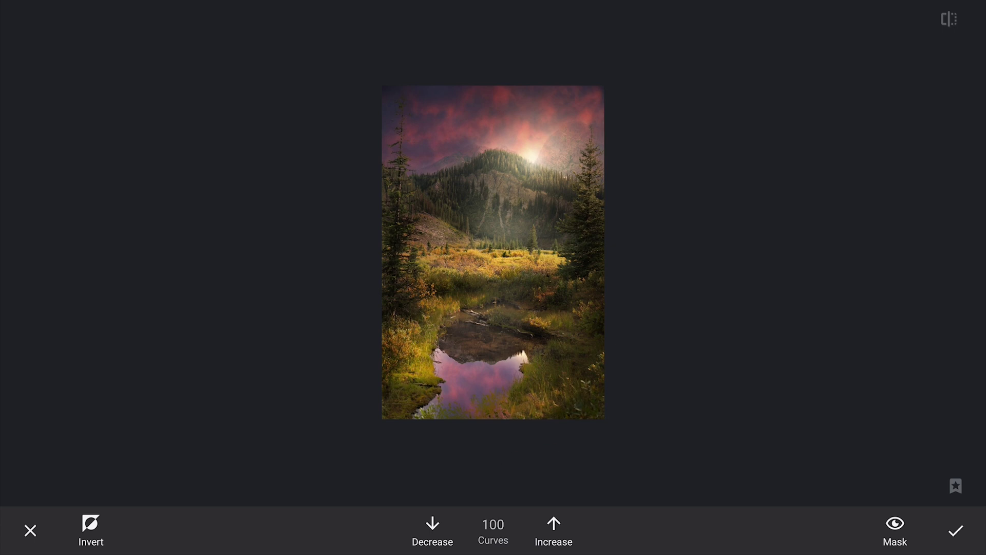
Paint the Curves mask at strengths 50 and 0, then confirm and close history.
click(432, 531)
click(432, 530)
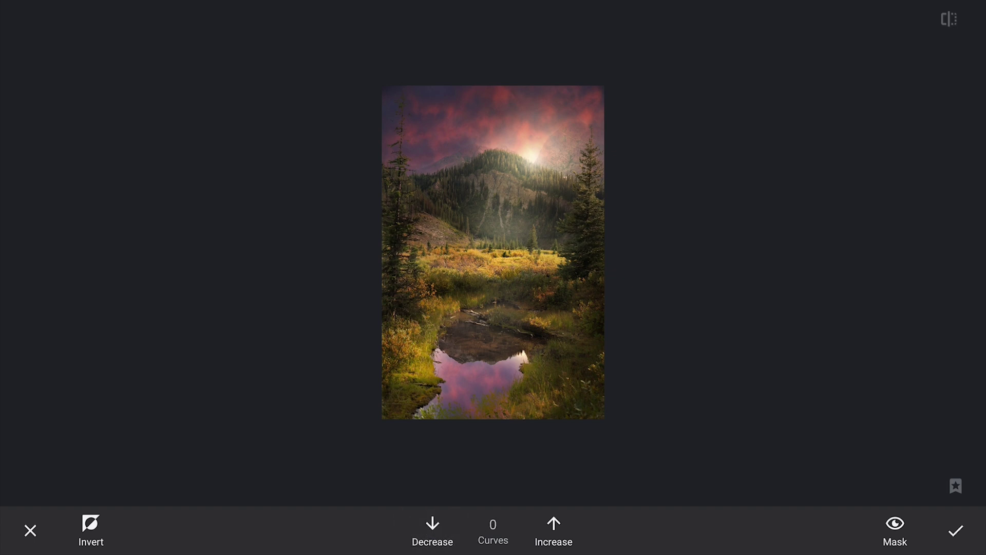
click(956, 531)
click(36, 17)
In Curves, lift the curve's shadows and pull down its upper tones on the colour channel.
click(959, 276)
click(833, 40)
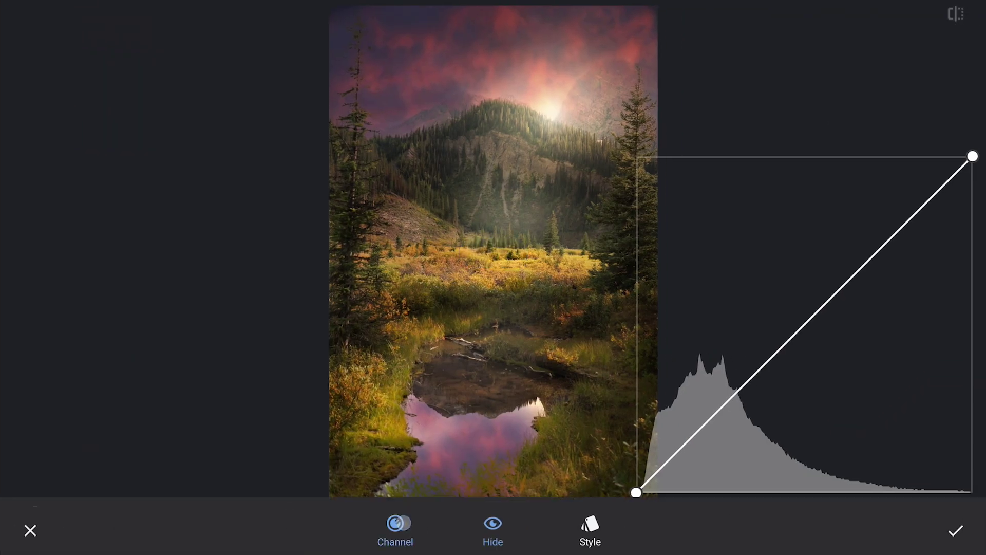
click(396, 530)
click(35, 450)
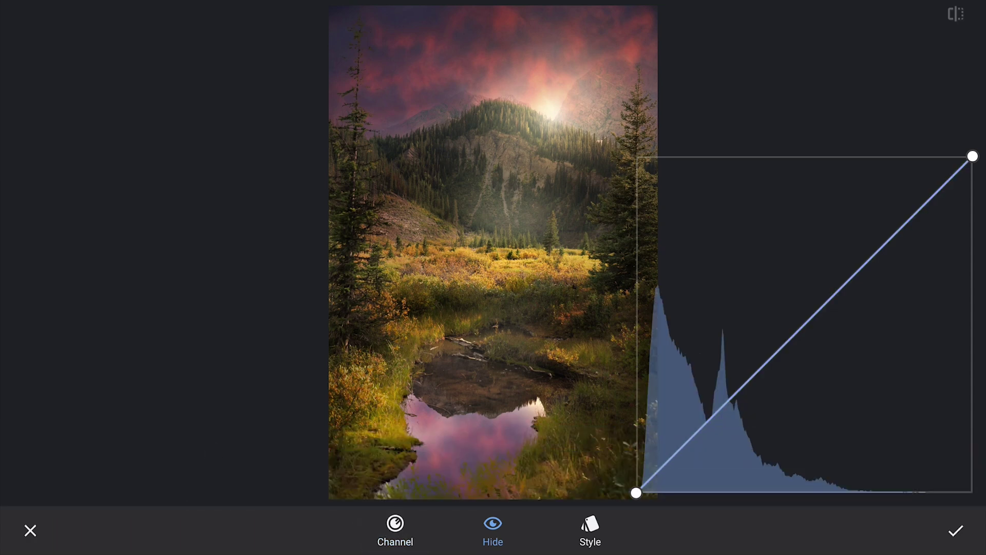
drag(709, 419, 698, 395)
drag(809, 266, 815, 315)
drag(897, 237, 912, 249)
drag(818, 315, 810, 319)
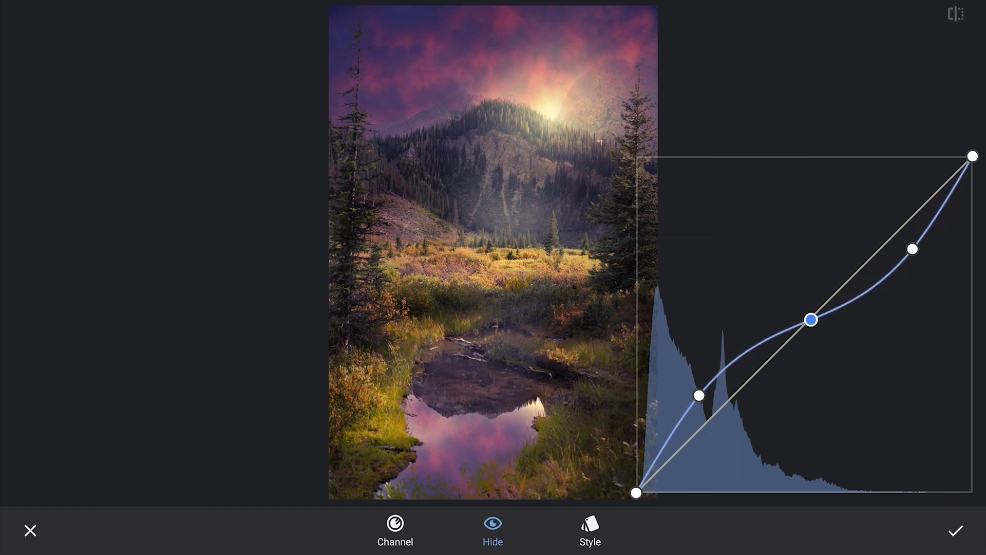
drag(913, 249, 907, 247)
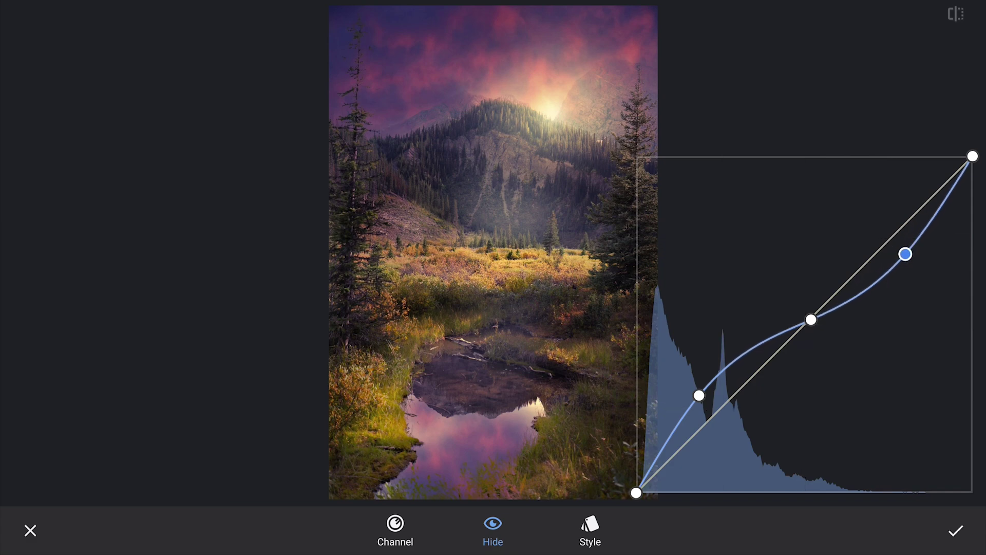
Switch to the overall RGB curve and raise its shadow end and upper-tone points.
click(395, 528)
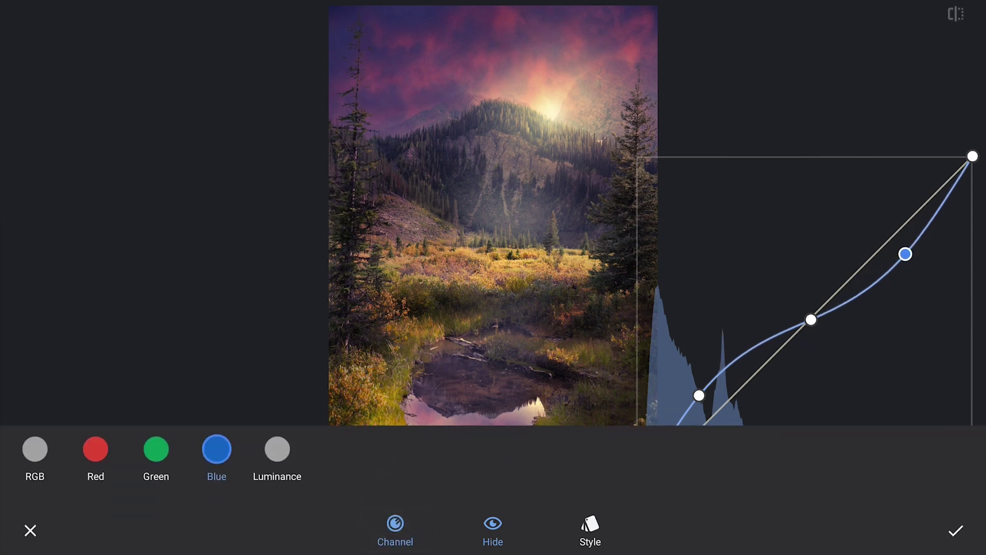
click(275, 448)
click(731, 407)
drag(637, 492, 636, 485)
drag(866, 258, 886, 250)
drag(732, 406, 737, 401)
drag(886, 249, 888, 231)
click(737, 401)
click(736, 400)
click(888, 231)
Apply the curve, then add a Details Structure boost of 100 to sharpen the rocks.
click(957, 530)
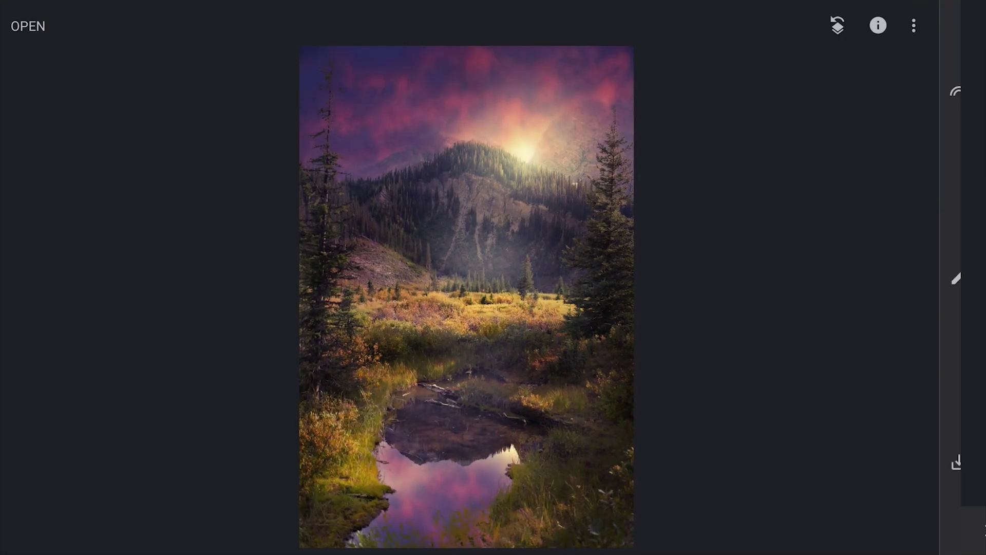
click(965, 276)
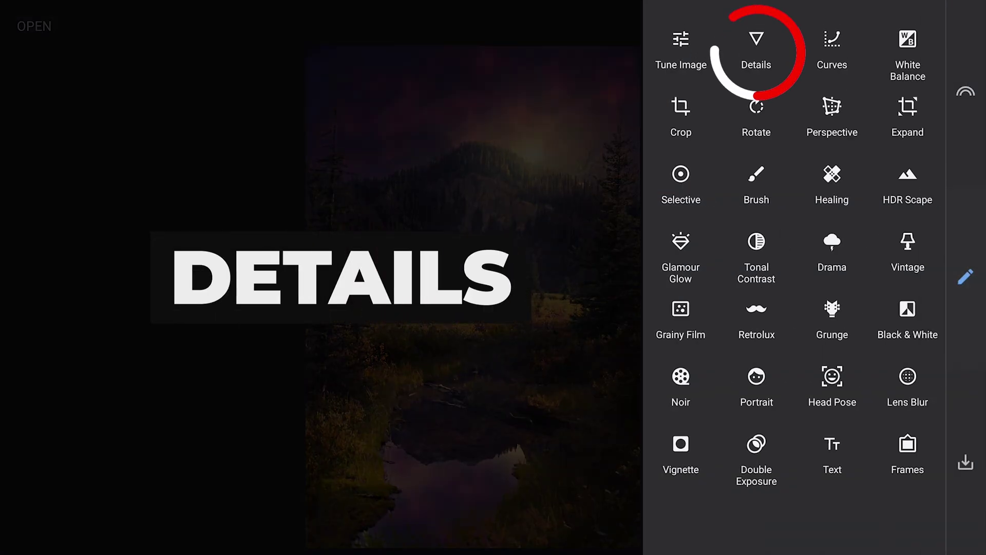
click(756, 50)
drag(649, 397, 744, 392)
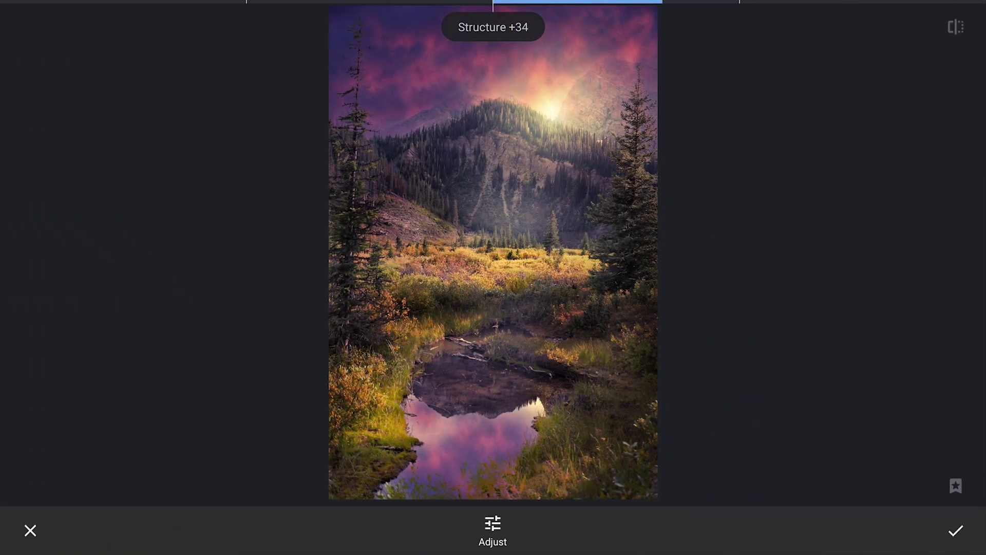
click(958, 530)
In View edits, brush a mask limiting where the Details edit applies.
click(844, 26)
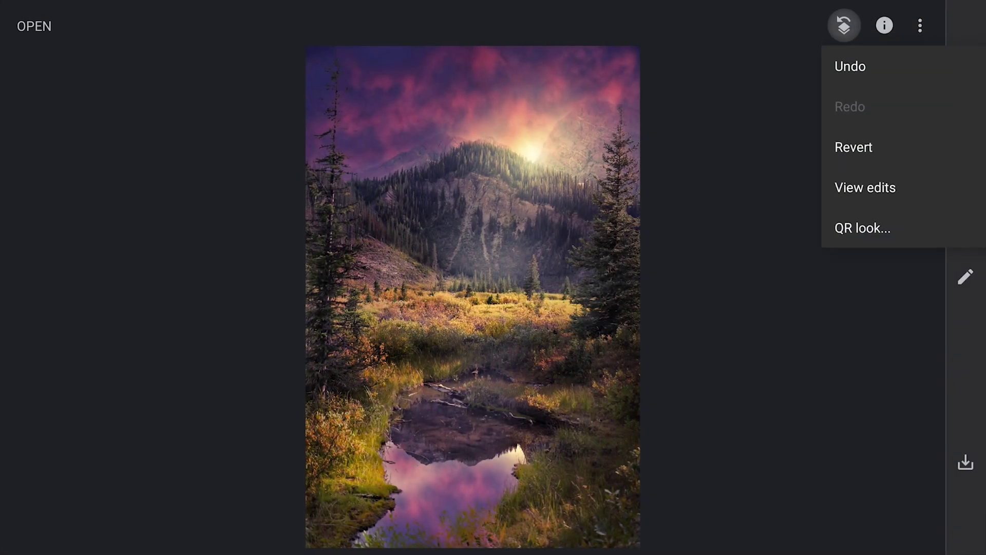
click(858, 196)
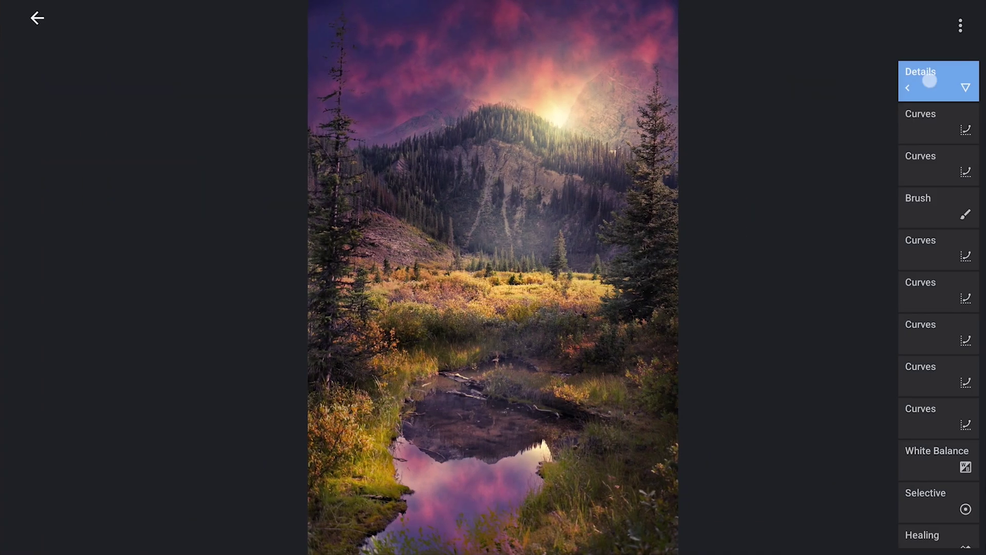
click(840, 84)
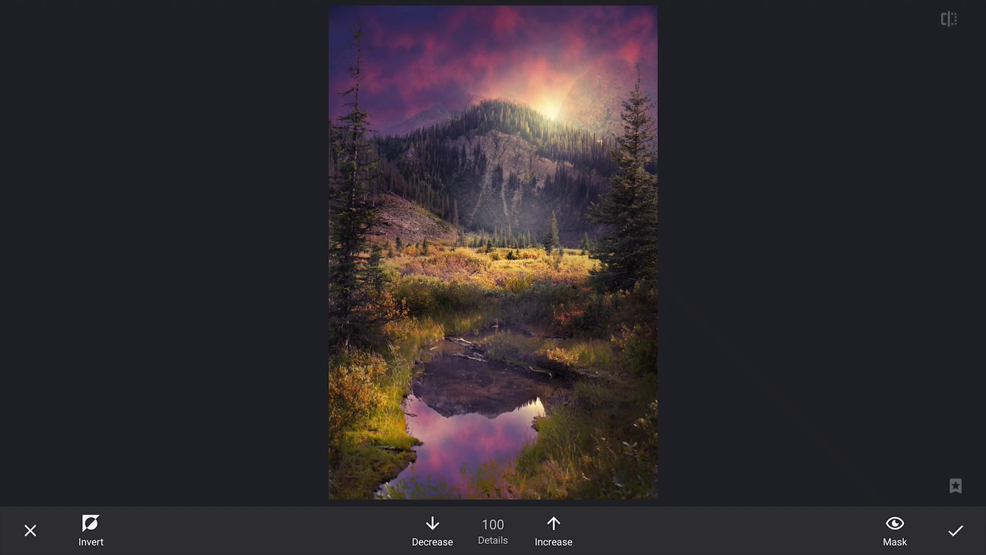
click(956, 530)
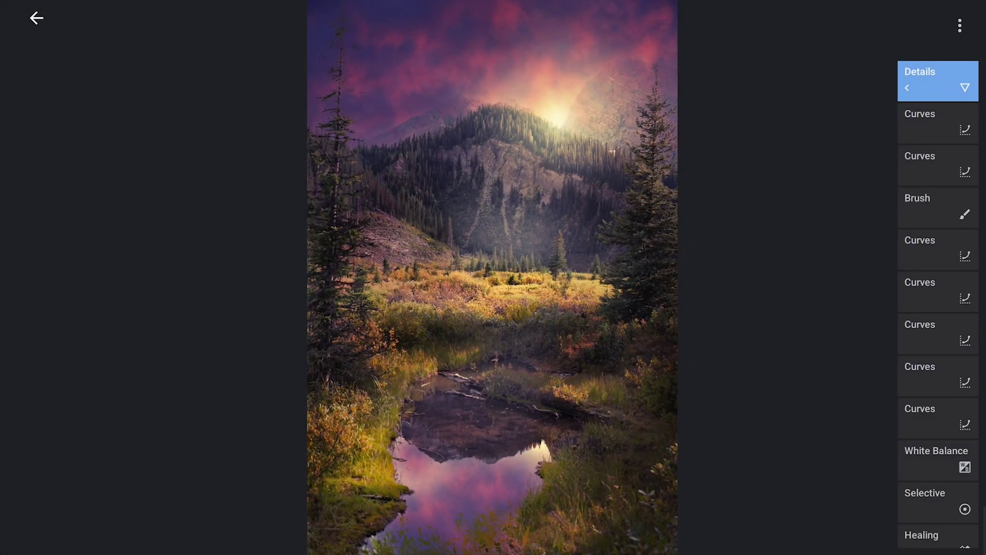
Compare the edited photo with the original, then export and save it.
click(938, 334)
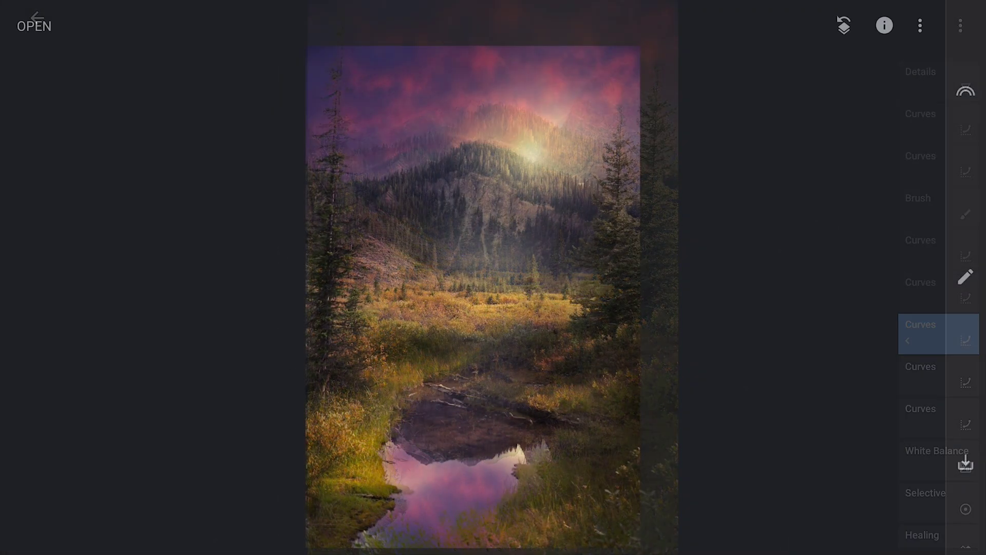
click(609, 403)
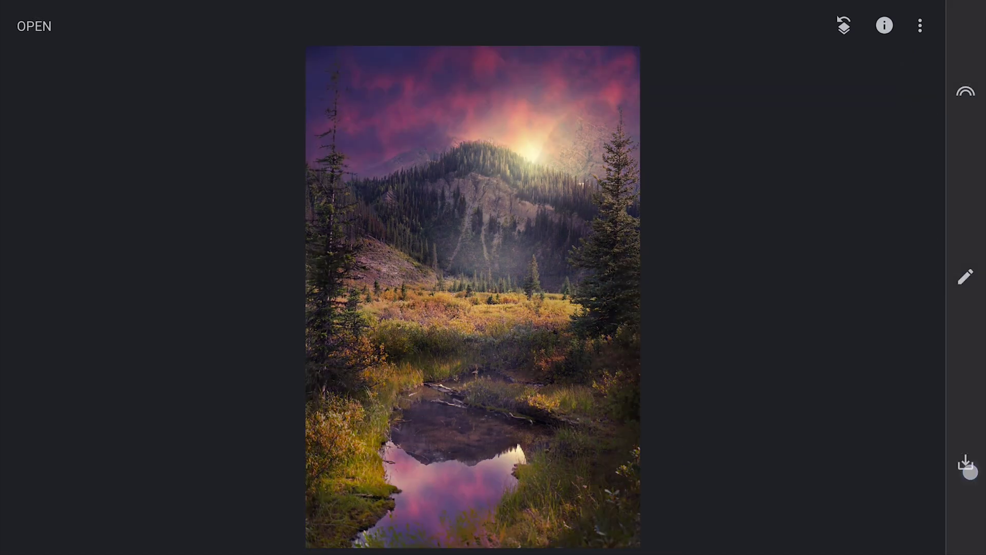
click(965, 464)
click(610, 259)
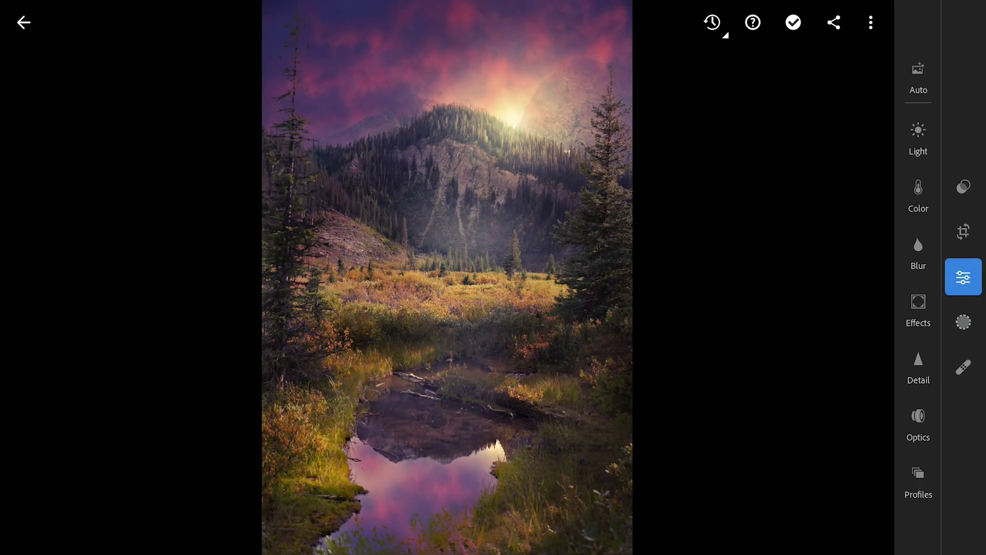
In Lightroom's Color Mix, drag the green Hue slider strongly to the positive side.
click(917, 192)
click(826, 23)
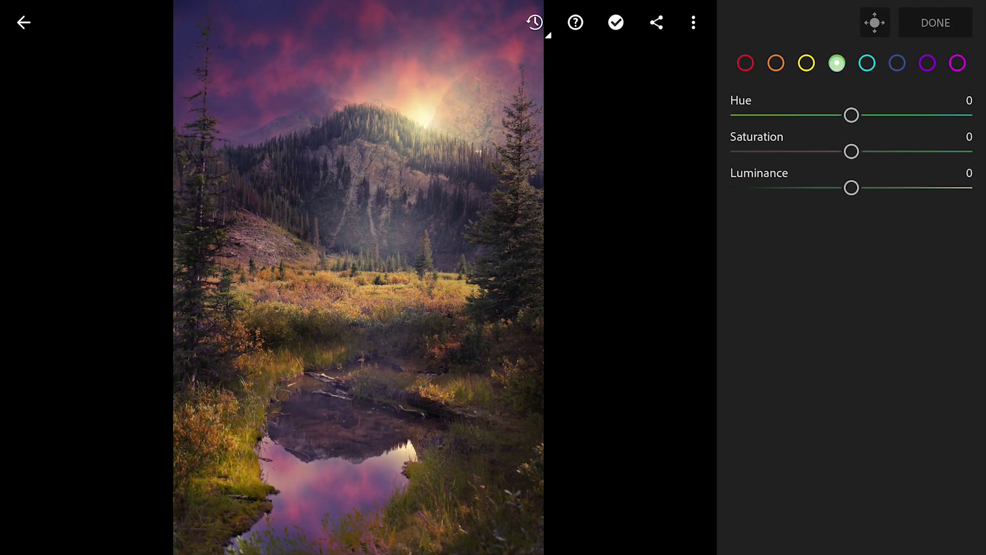
drag(852, 114, 958, 115)
Close Color Mix and draw a new radial gradient mask over the middle meadow.
click(935, 23)
click(964, 322)
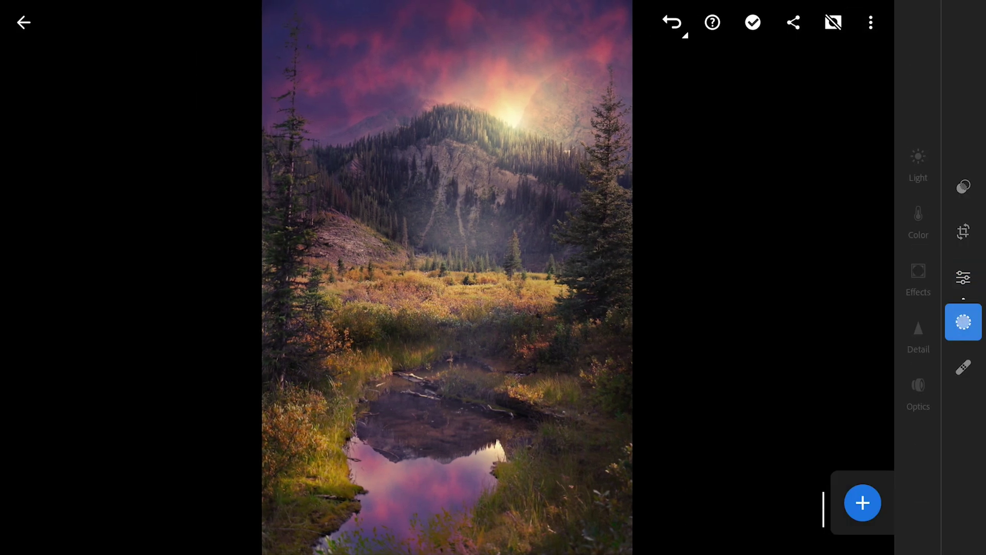
click(862, 502)
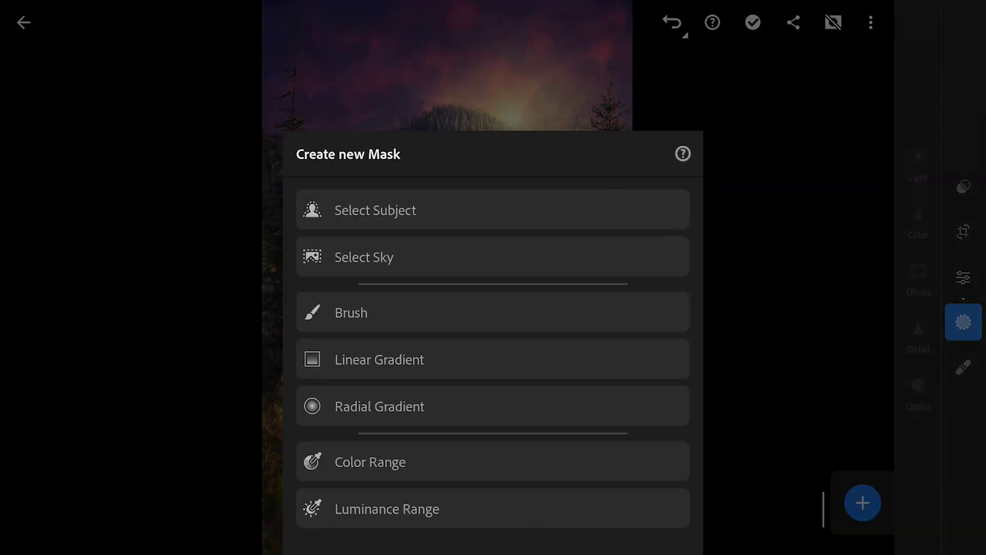
click(426, 406)
drag(465, 290, 563, 317)
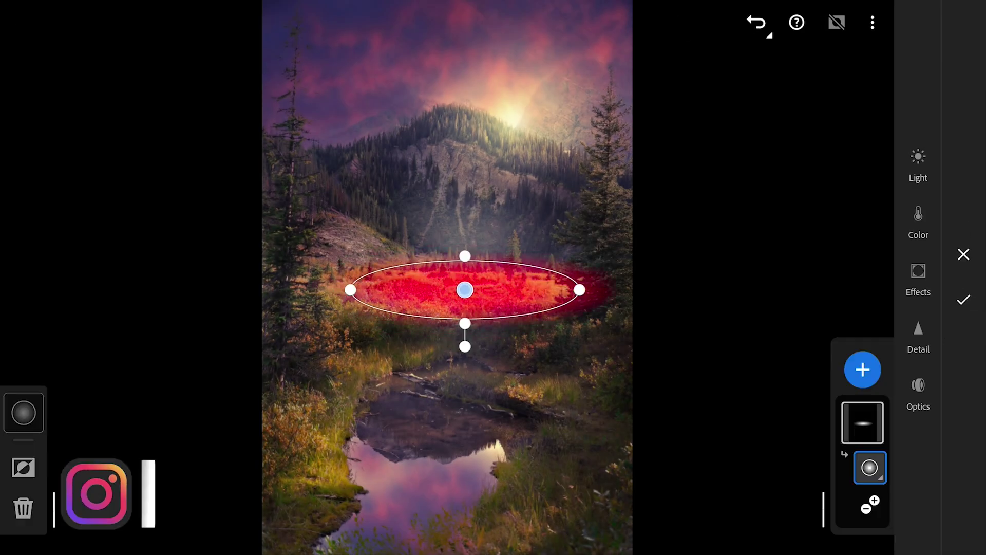
In the mask's Light settings, set Whites to -50, raise Contrast and nudge Exposure.
click(919, 163)
drag(760, 222, 686, 222)
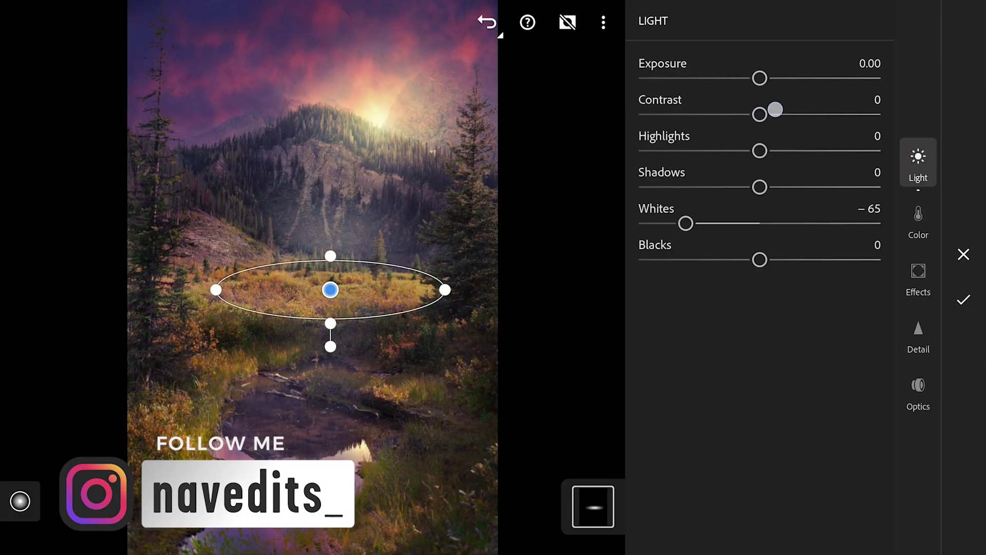
drag(810, 113, 807, 114)
mouse_move(760, 78)
mouse_down()
mouse_move(748, 77)
mouse_move(762, 78)
mouse_up()
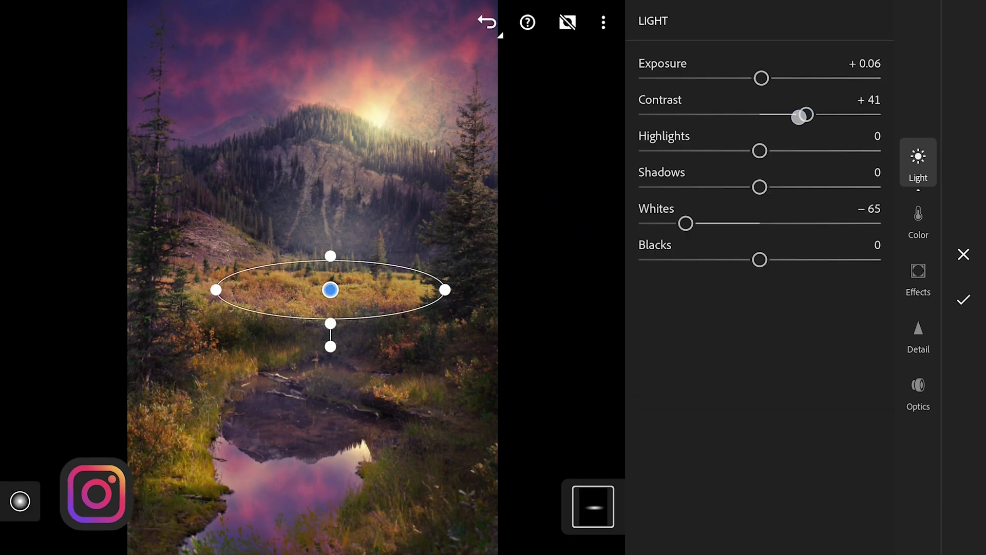
drag(806, 114, 797, 115)
drag(685, 223, 720, 220)
Try a tint, reset mask Saturation to zero, and confirm the mask.
click(919, 220)
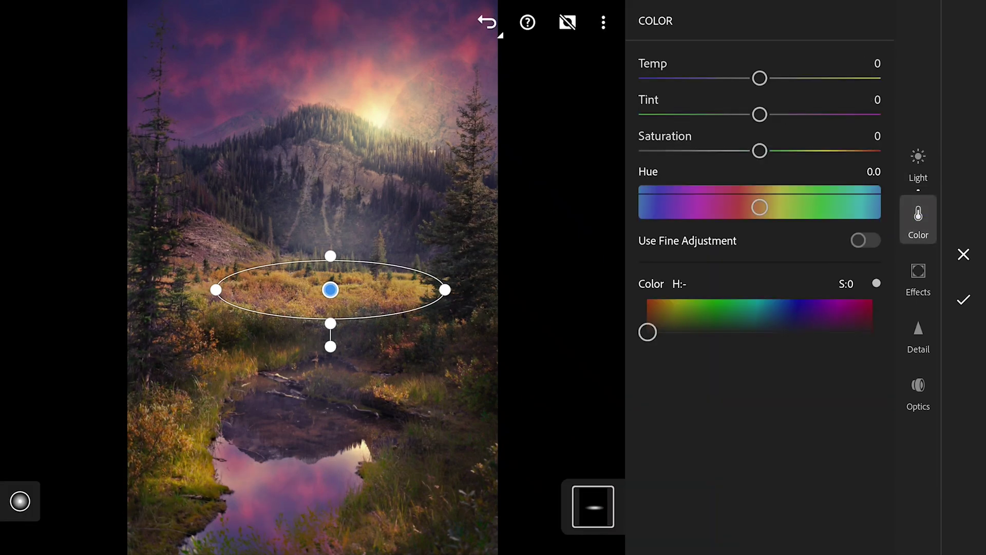
mouse_move(647, 331)
mouse_down()
mouse_move(653, 315)
mouse_move(627, 367)
mouse_up()
drag(760, 137, 678, 148)
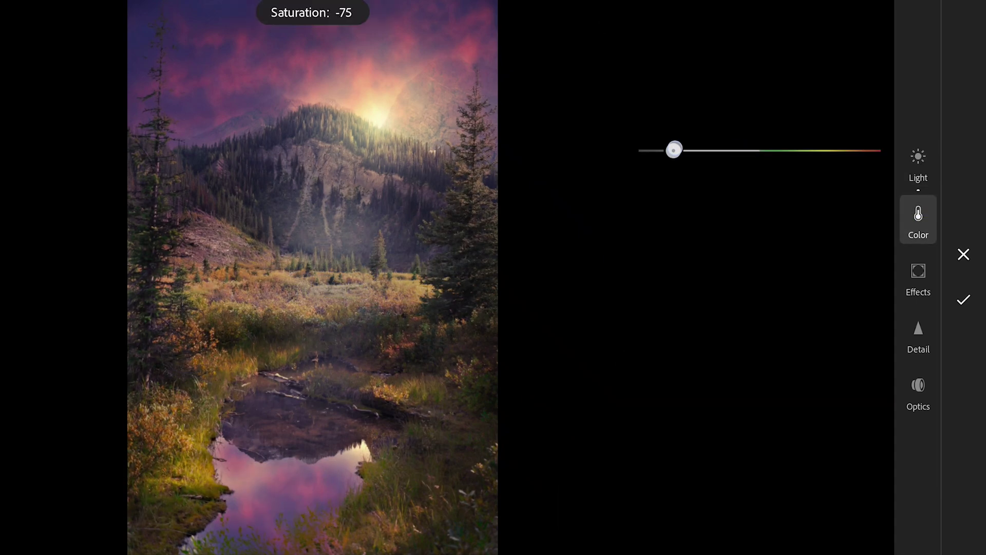
mouse_move(648, 332)
mouse_down()
mouse_move(650, 310)
mouse_move(647, 332)
mouse_up()
double_click(696, 151)
click(963, 299)
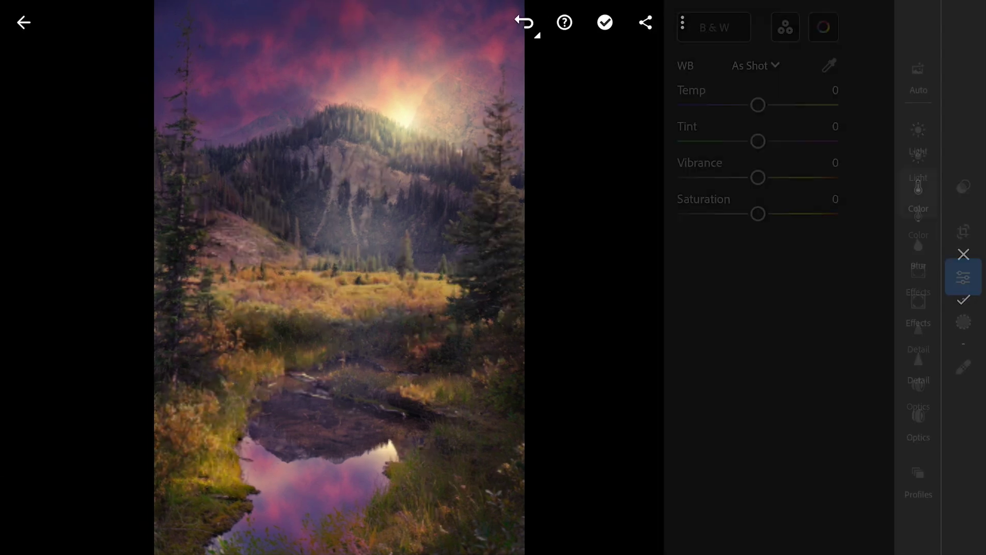
click(604, 22)
click(494, 17)
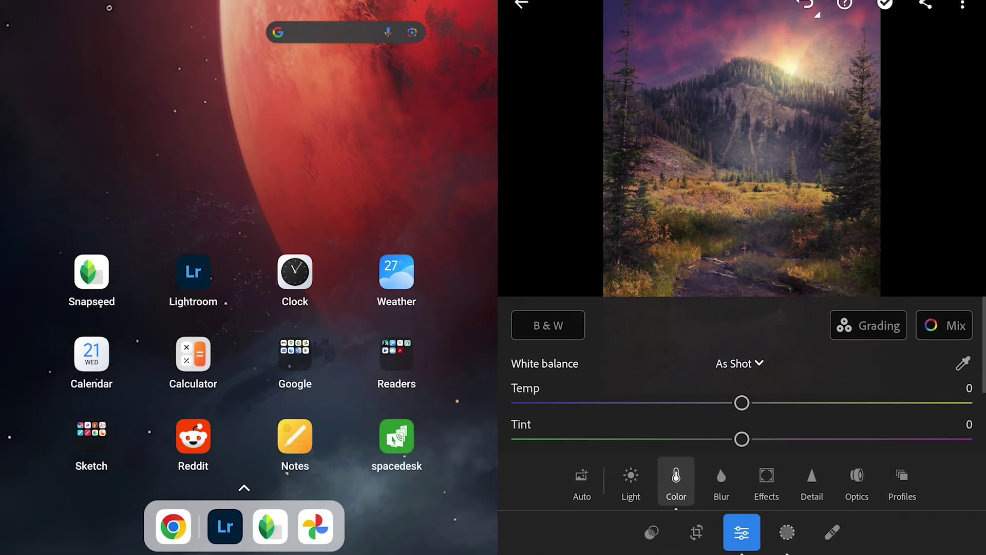
Split-screen Snapseed's original meadow photo beside Lightroom's edit and open the before/after view.
click(92, 281)
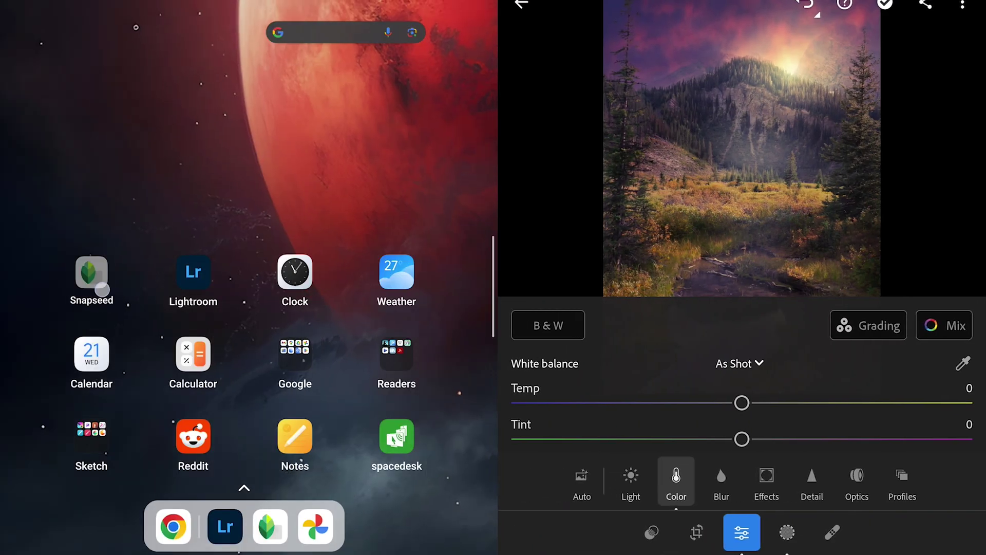
click(393, 23)
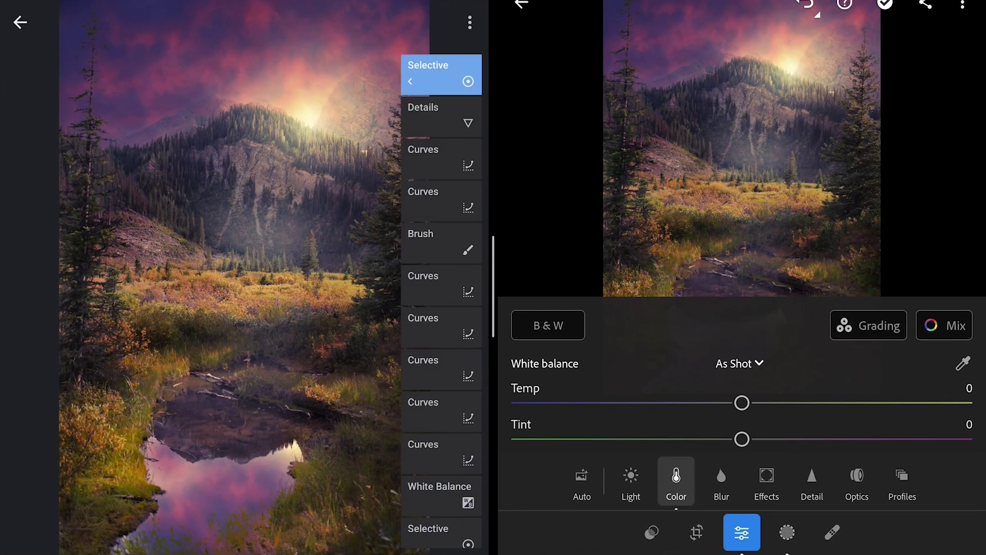
click(676, 482)
click(442, 526)
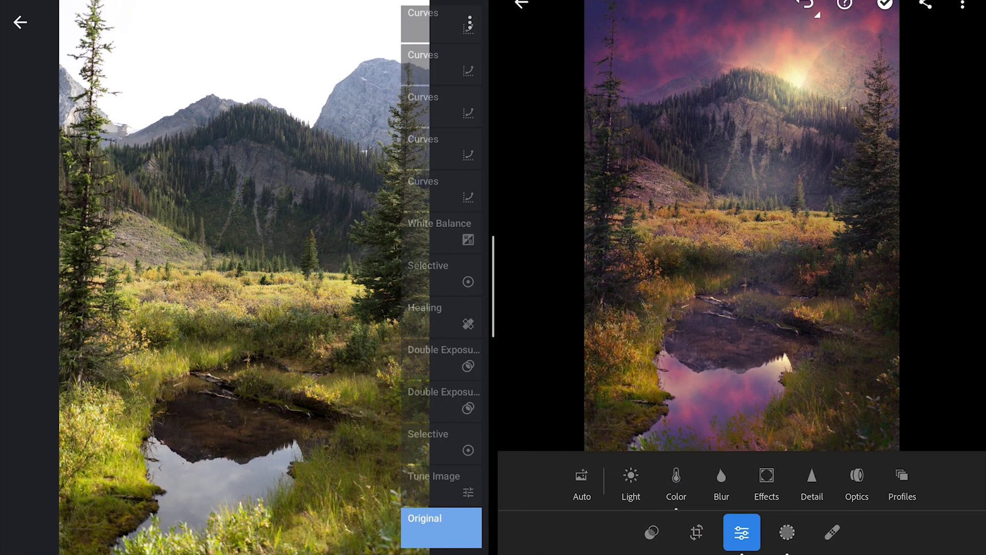
click(742, 532)
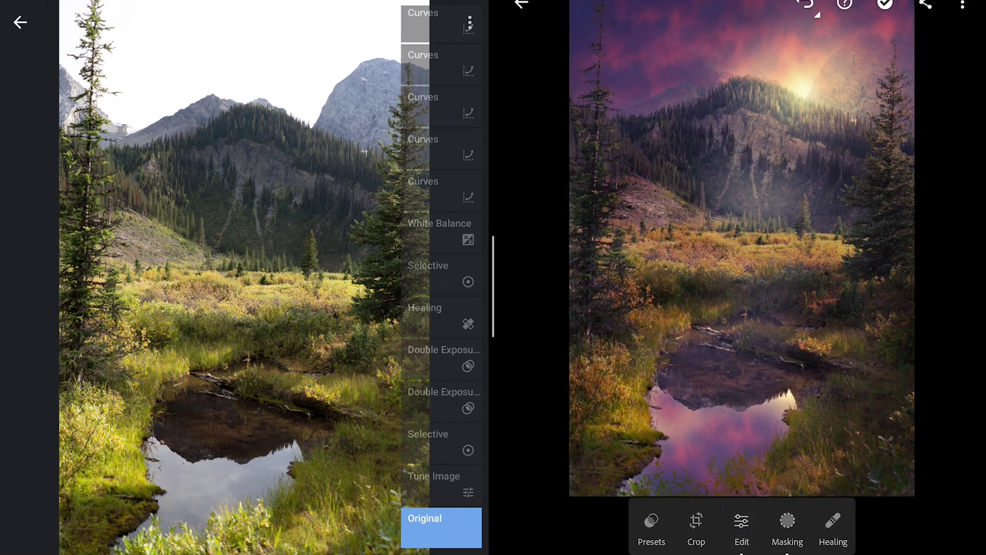
click(962, 3)
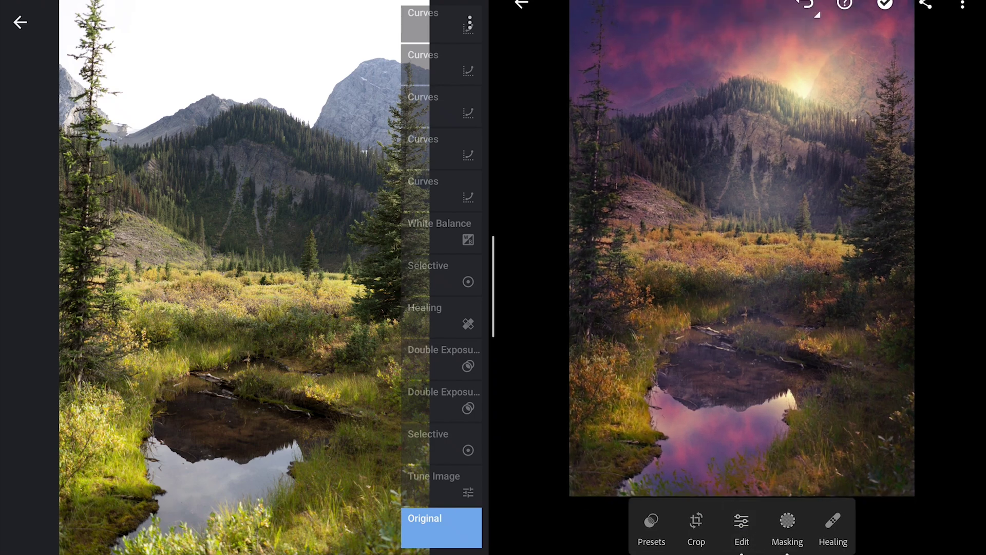